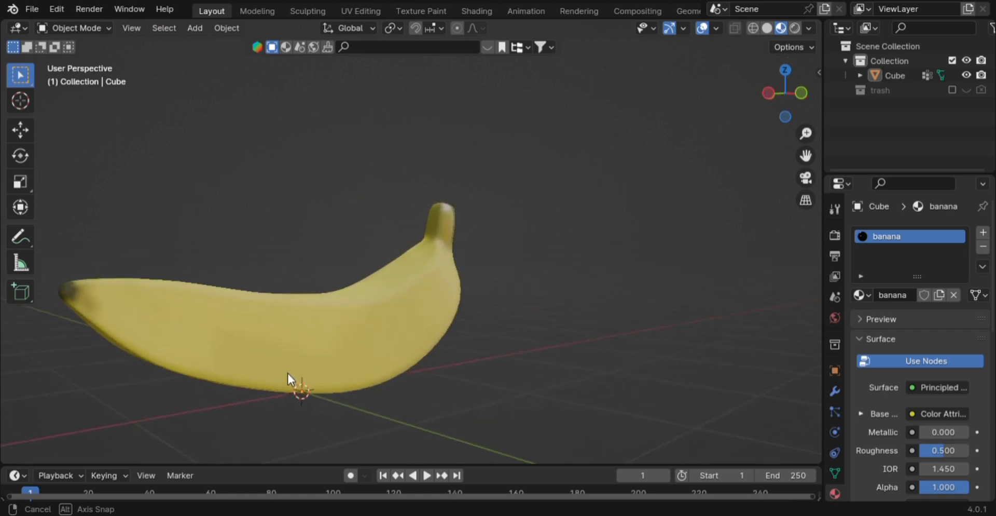
Step: Hide the banana object in the viewport and rename it from Cube to banana
click(357, 303)
key(h)
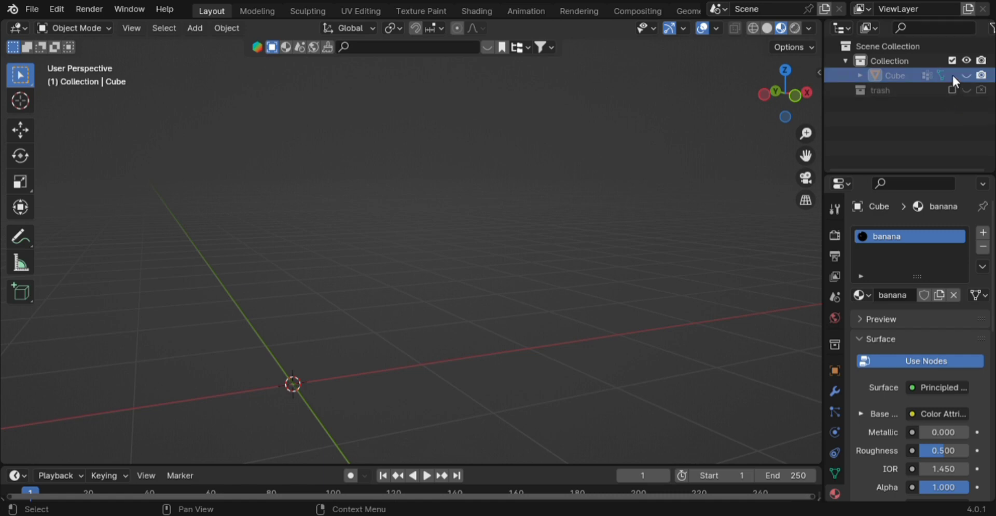
double_click(907, 78)
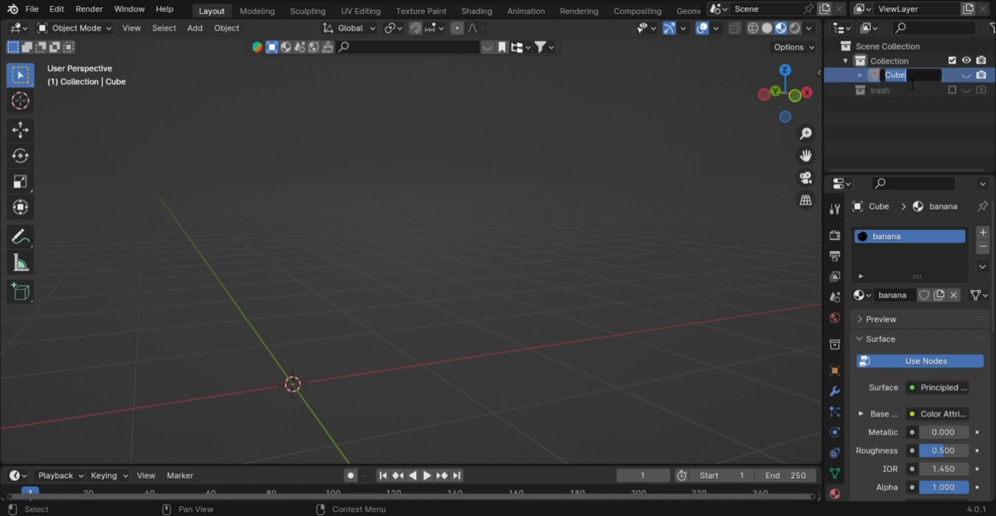
text(banana)
key(Return)
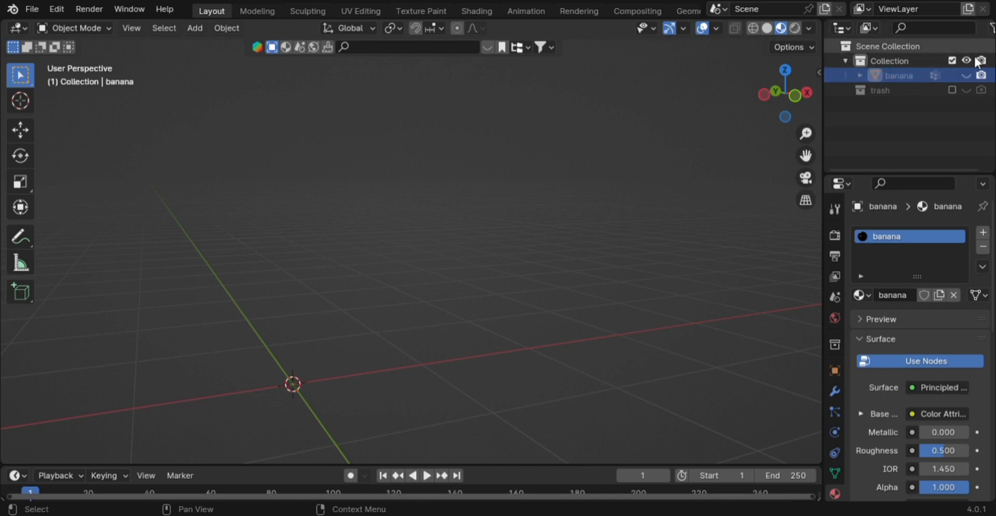
middle_drag(414, 380, 418, 355)
key(shift+a)
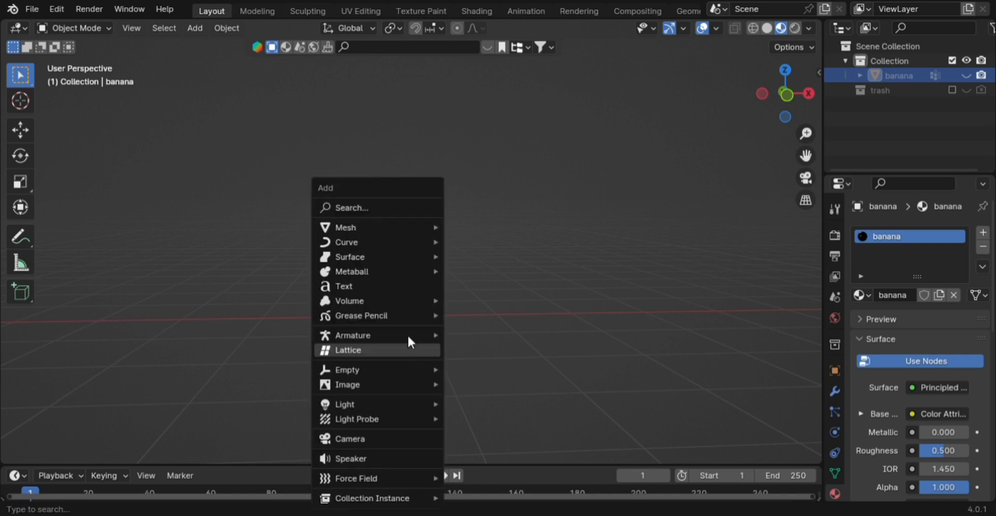
mouse_move(362, 385)
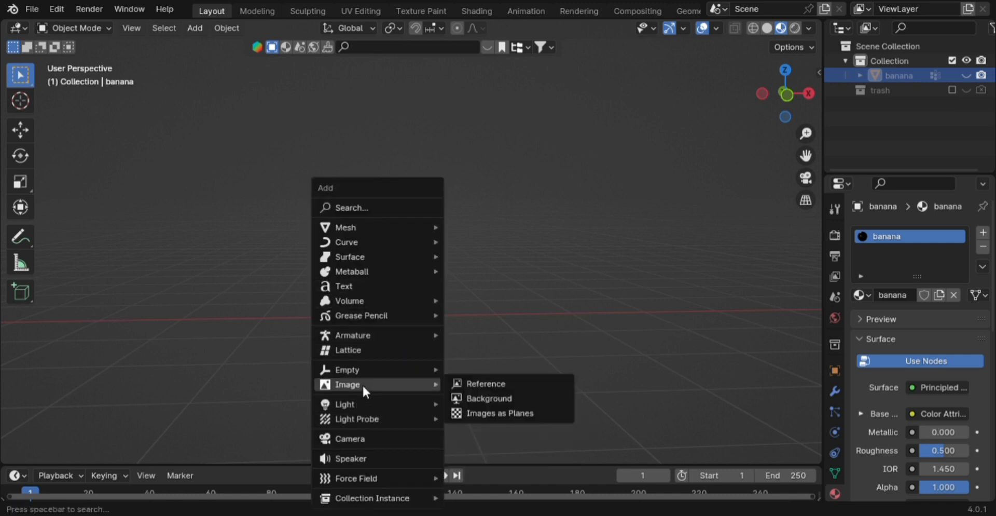
click(493, 384)
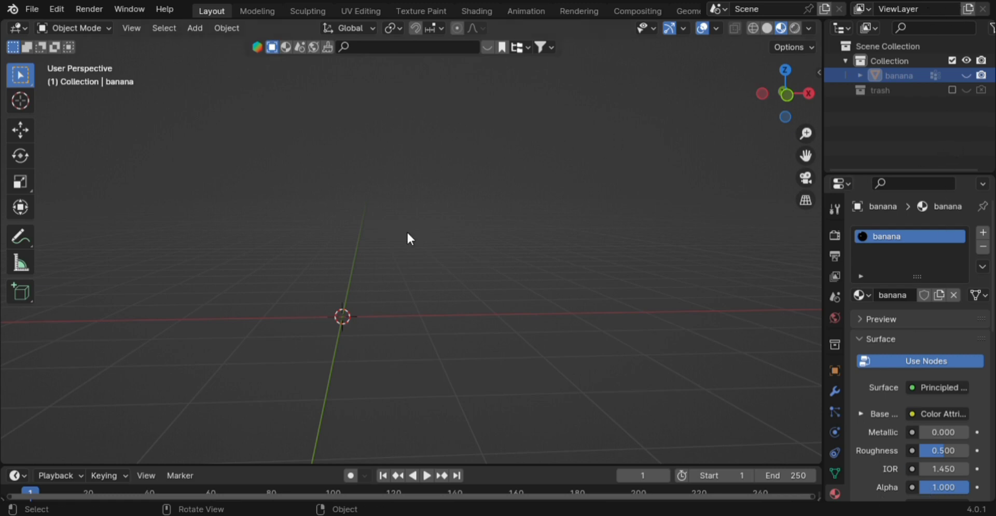
Step: Switch to the front orthographic view and add the chopping board picture as a reference image
key(grave)
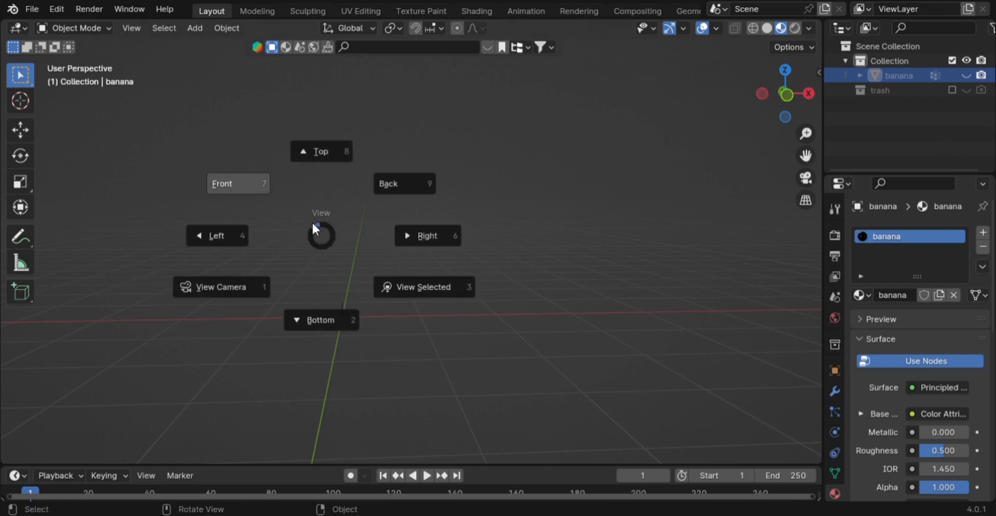
click(286, 188)
key(shift+a)
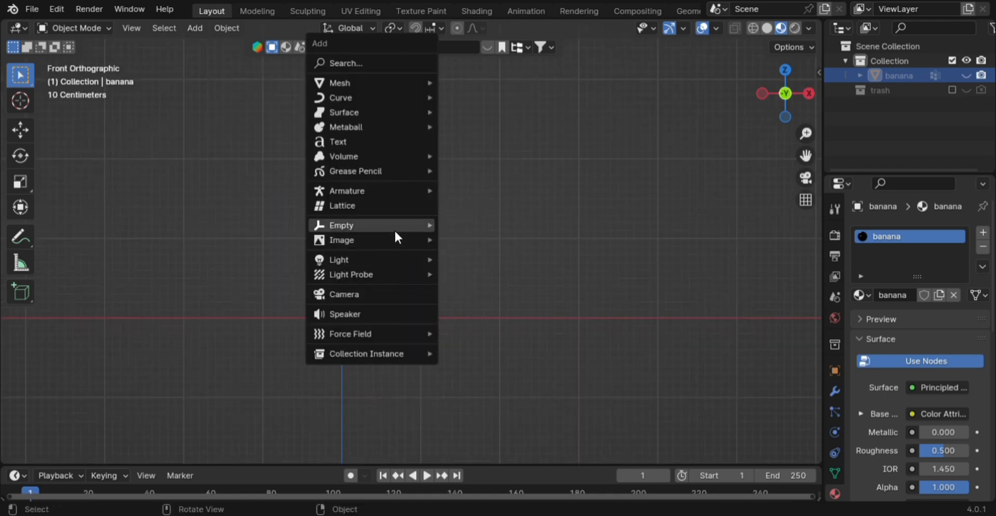
mouse_move(398, 228)
mouse_move(425, 244)
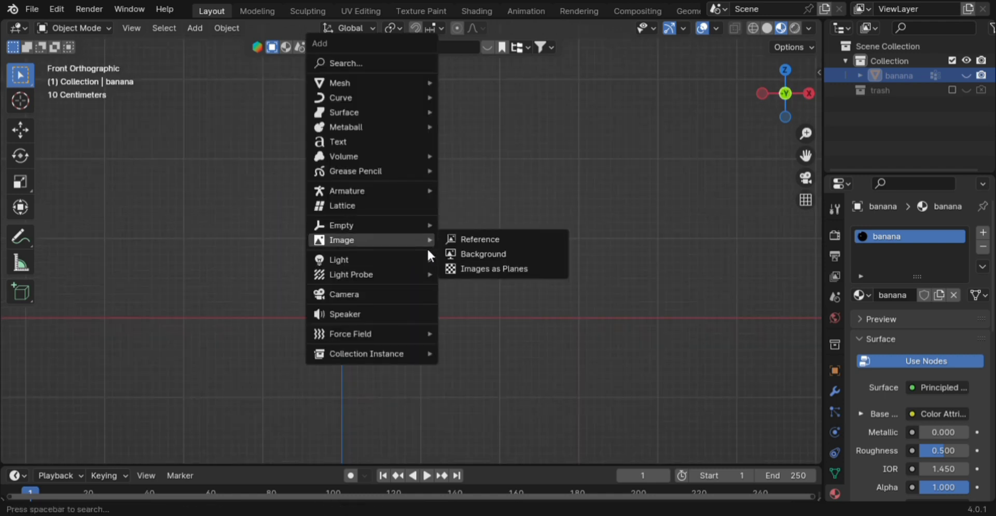
click(473, 232)
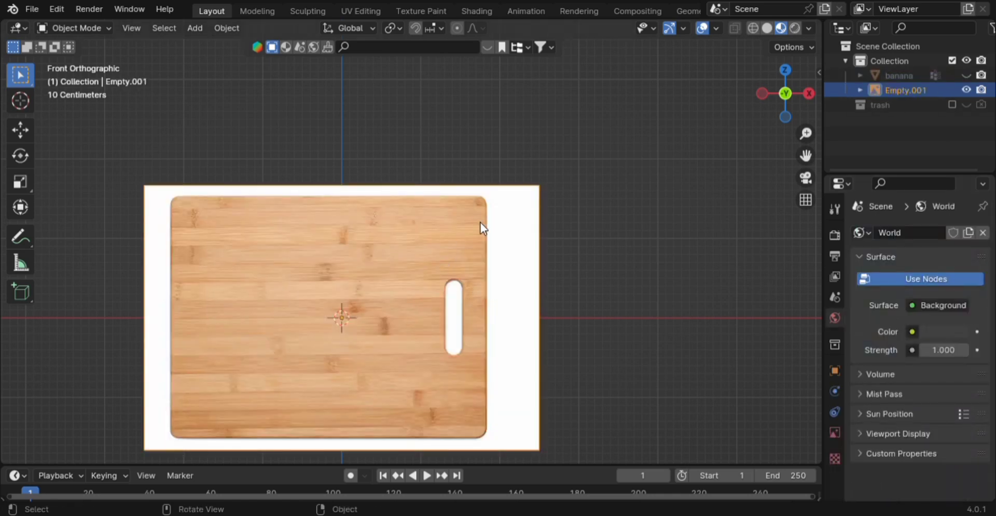
Step: Scale the chopping board reference image uniformly by a factor of 3
scroll(519, 240, down, 4)
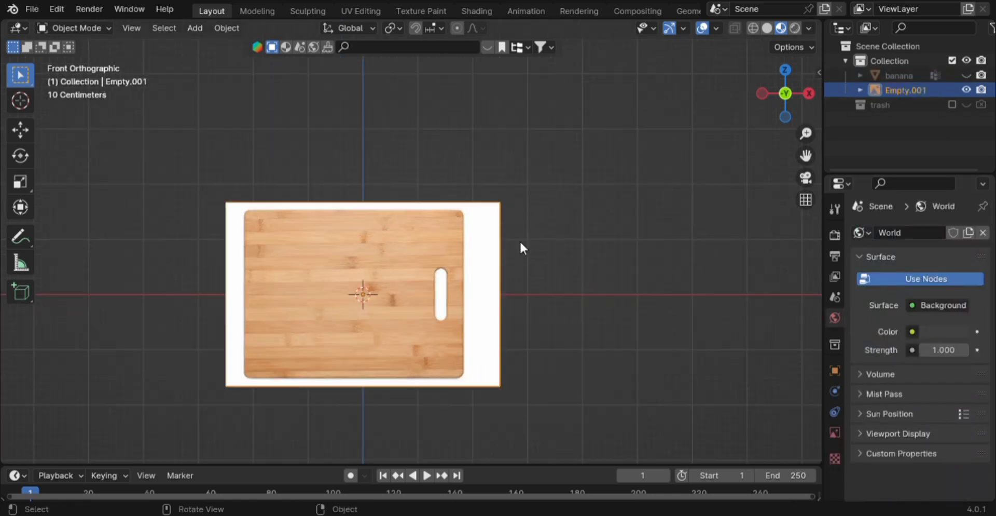
scroll(394, 253, up, 4)
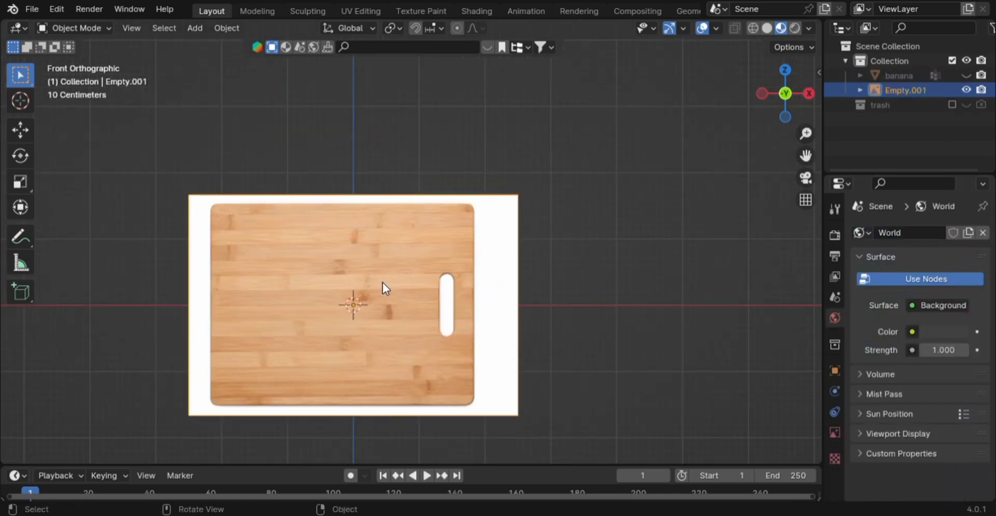
shift+middle_drag(382, 282, 556, 233)
scroll(571, 244, down, 4)
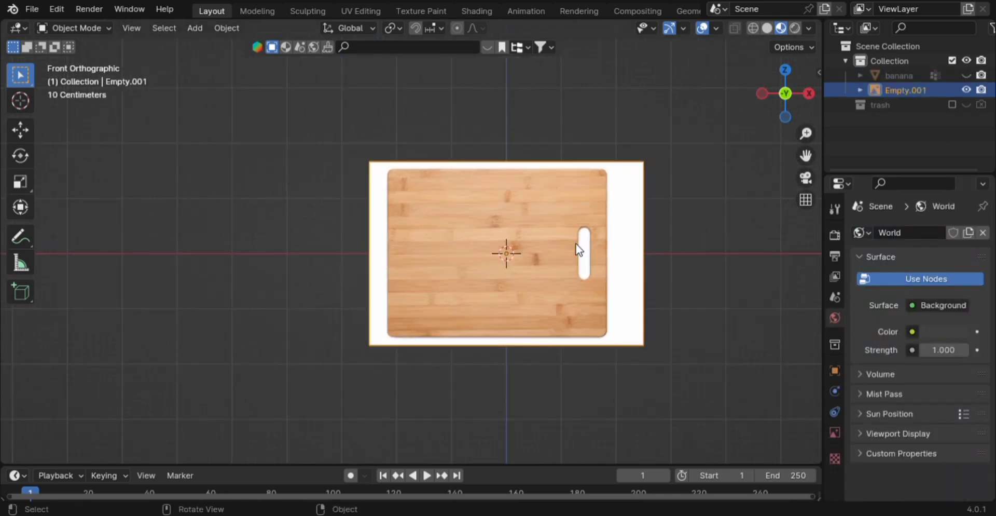
key(s)
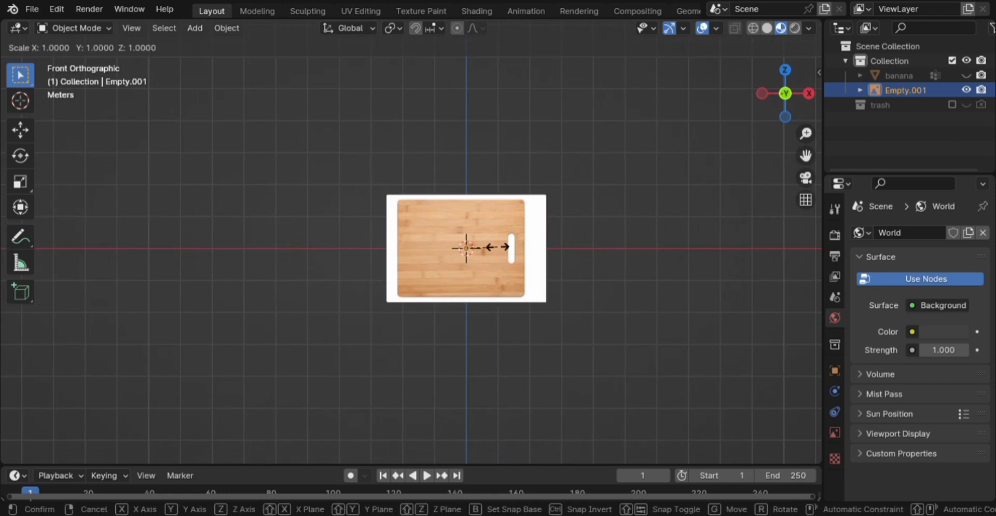
text(3)
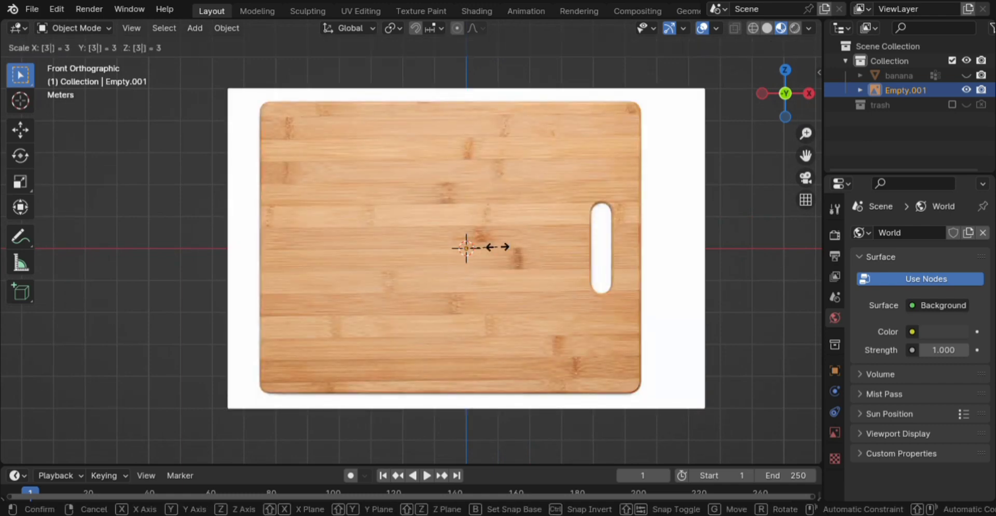
key(Return)
Step: Add a 2 m plane mesh at the world origin and set the viewport shading to wireframe
scroll(554, 259, down, 2)
scroll(554, 253, down, 2)
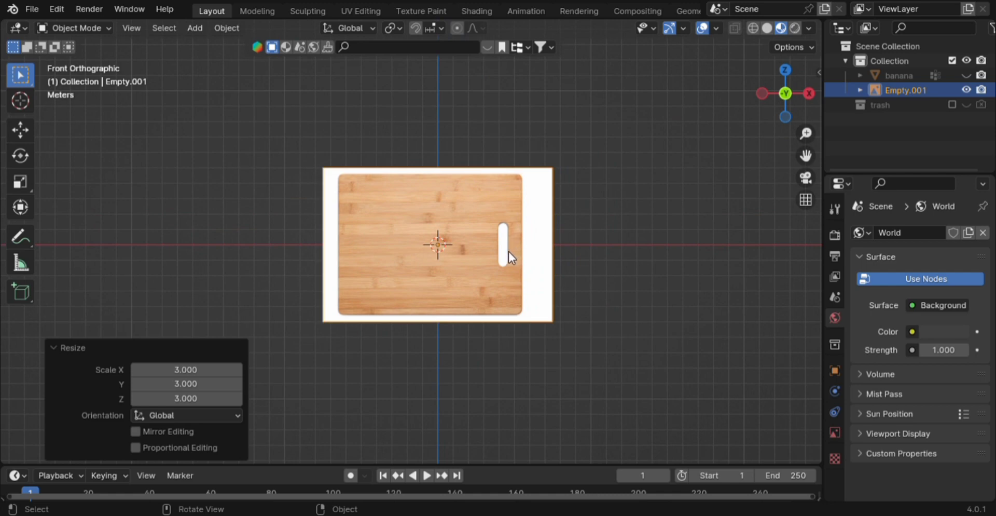
key(shift+a)
key(Escape)
key(shift+a)
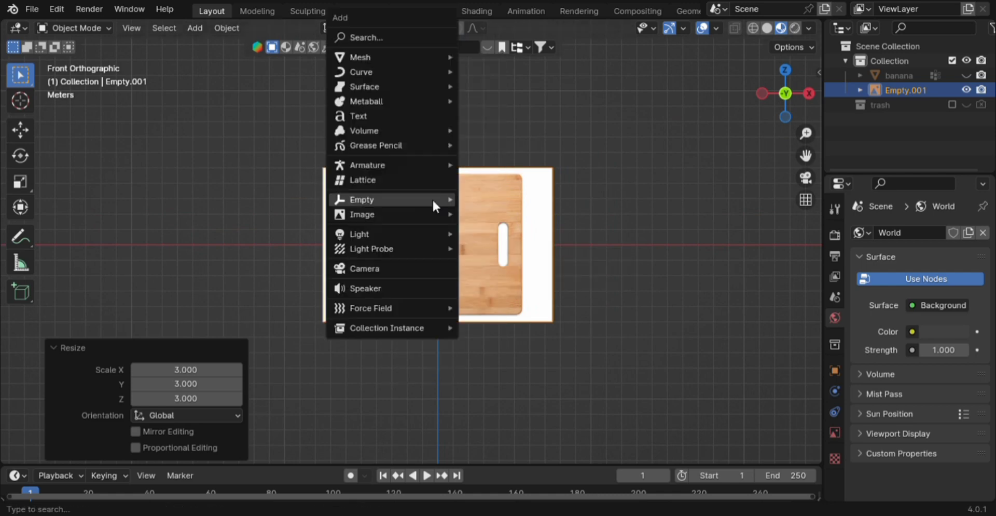
mouse_move(399, 48)
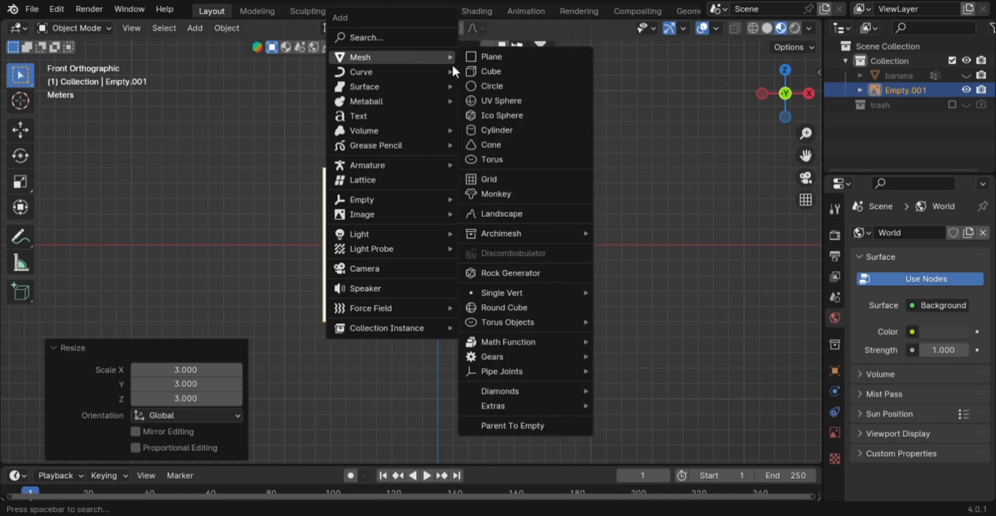
click(493, 61)
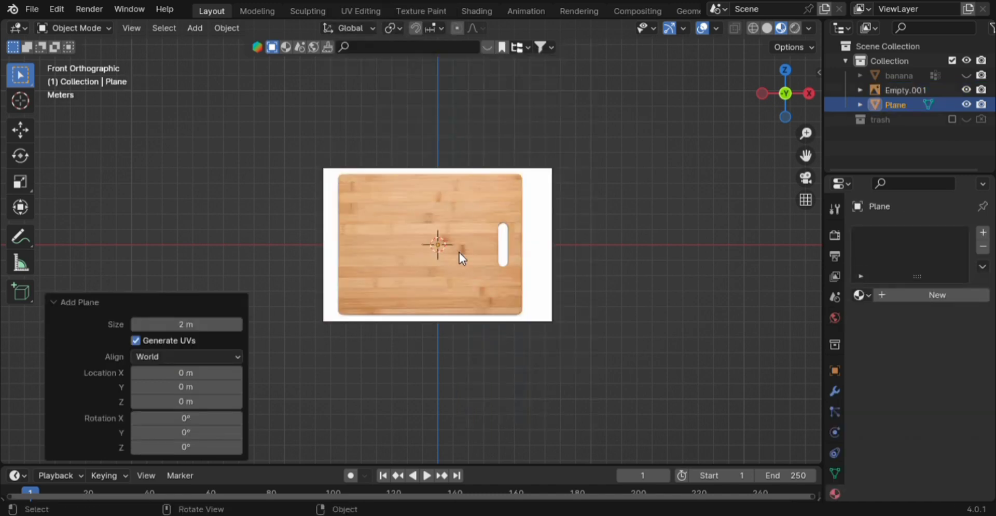
key(alt+z)
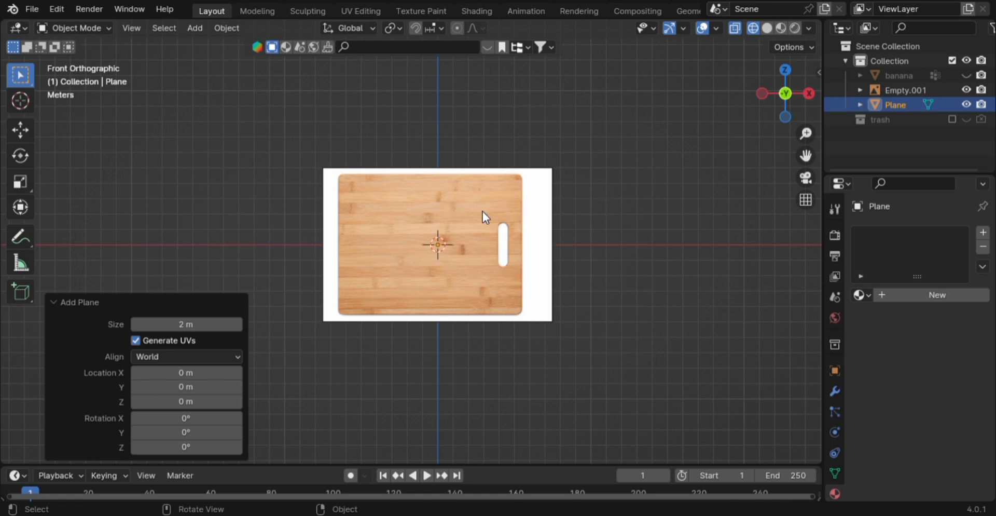
key(Tab)
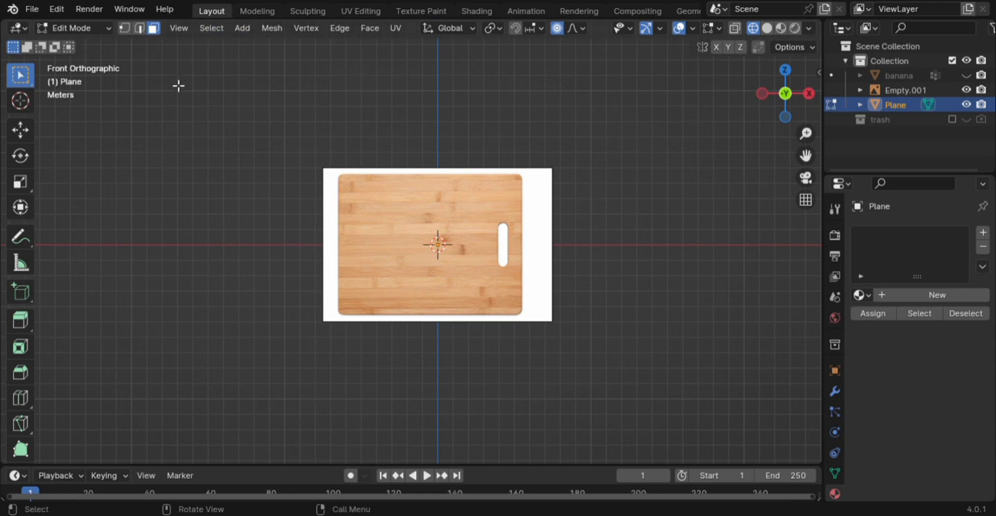
key(Tab)
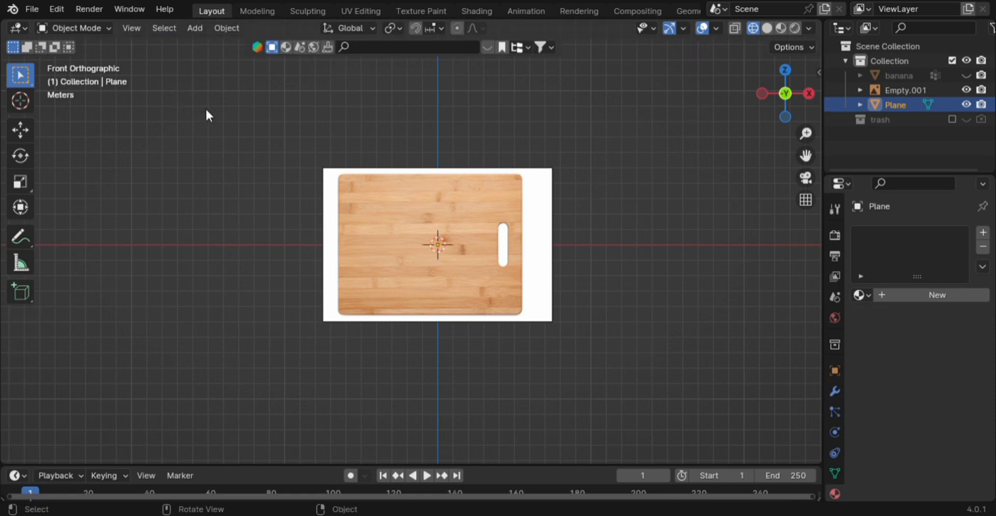
Step: Enable opacity on the chopping board reference image and lower it to 0.188
click(412, 235)
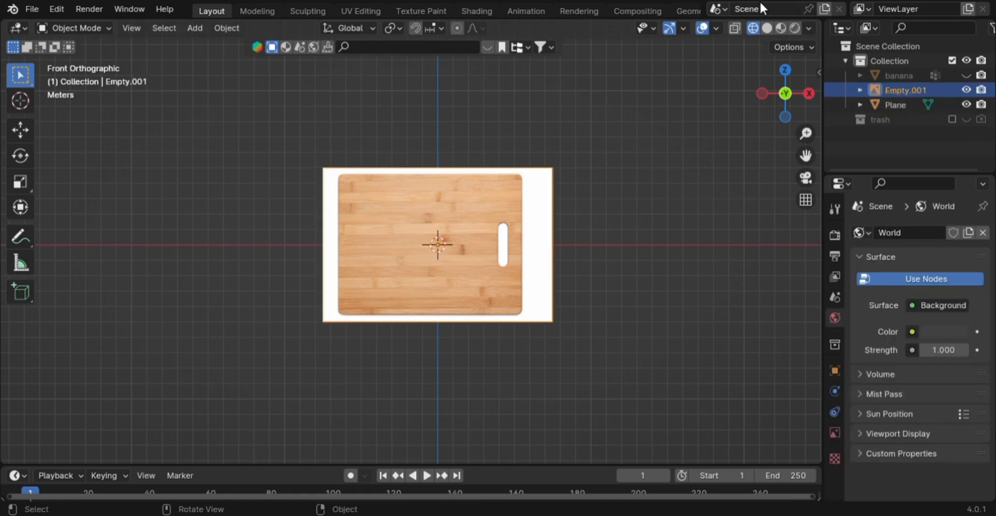
key(shift+z)
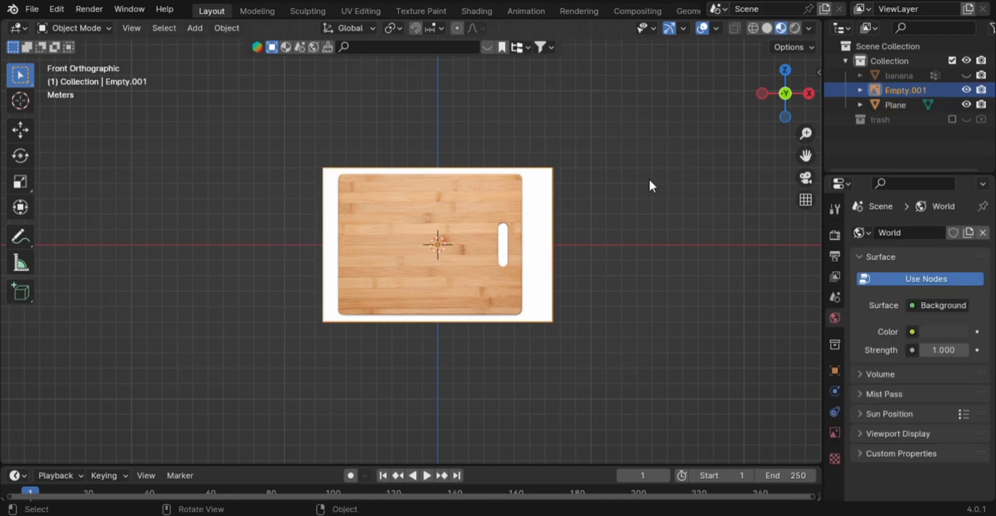
key(shift+z)
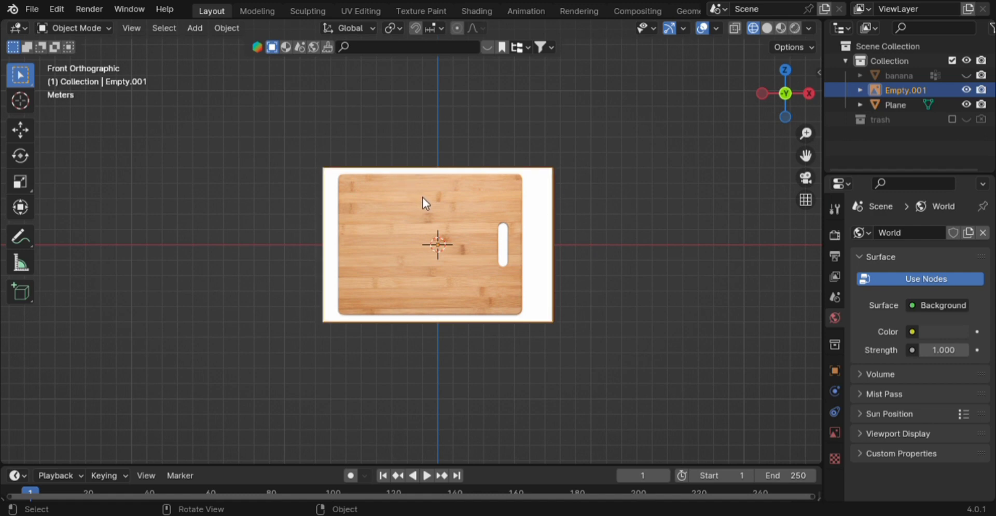
key(alt+z)
key(alt+z)
click(835, 433)
click(911, 404)
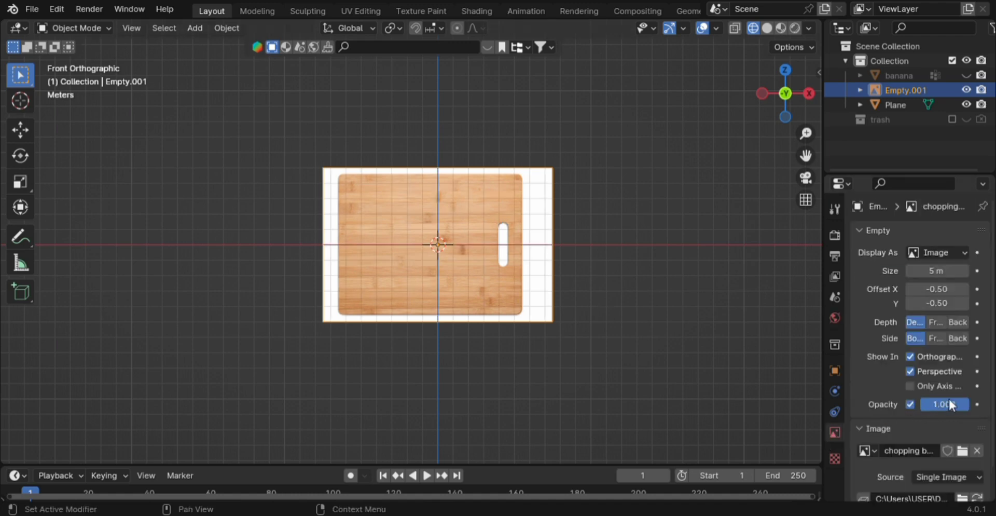
drag(960, 404, 930, 404)
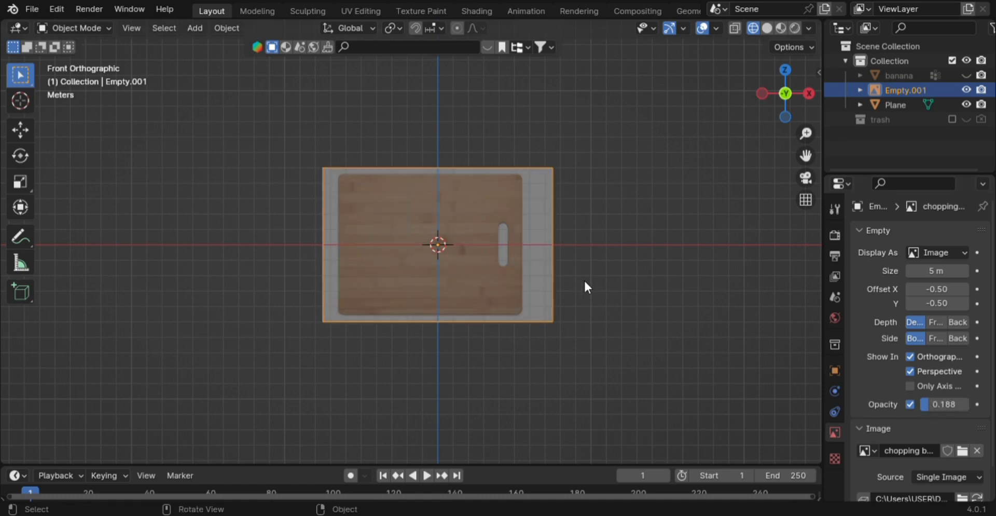
Step: Select the plane and enter Edit Mode on its mesh
click(921, 103)
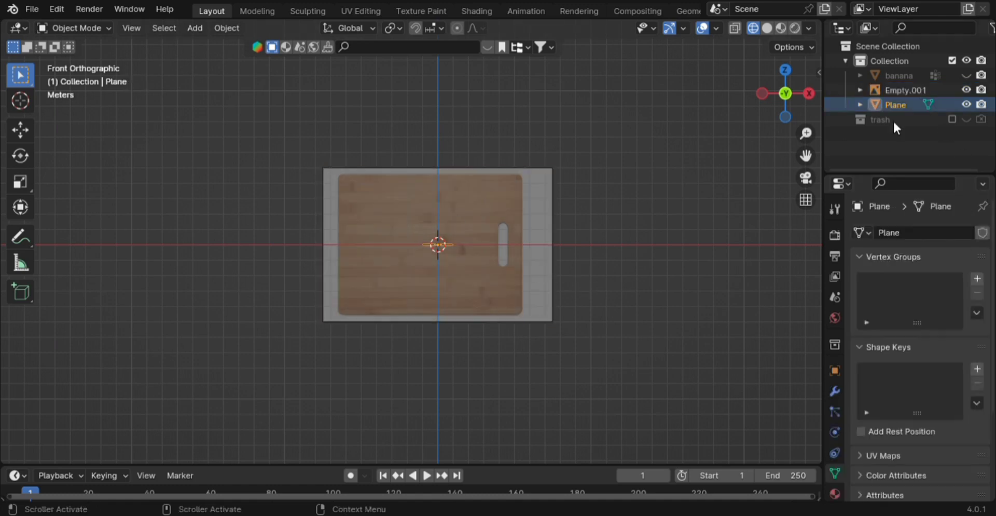
key(Tab)
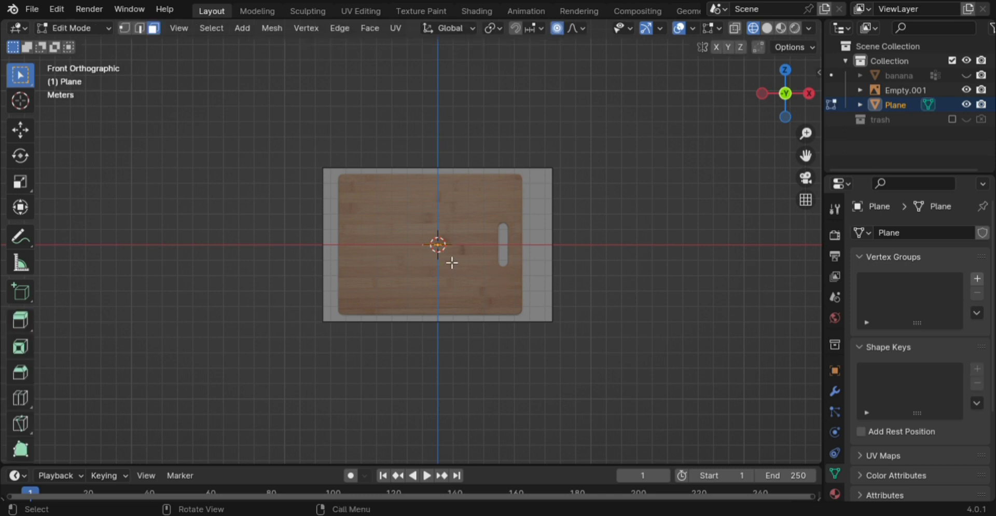
key(s)
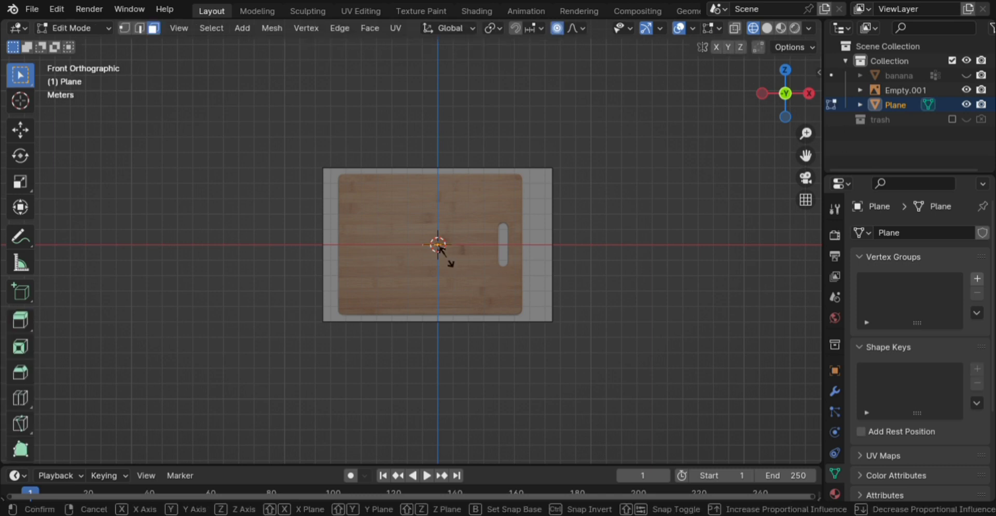
key(x)
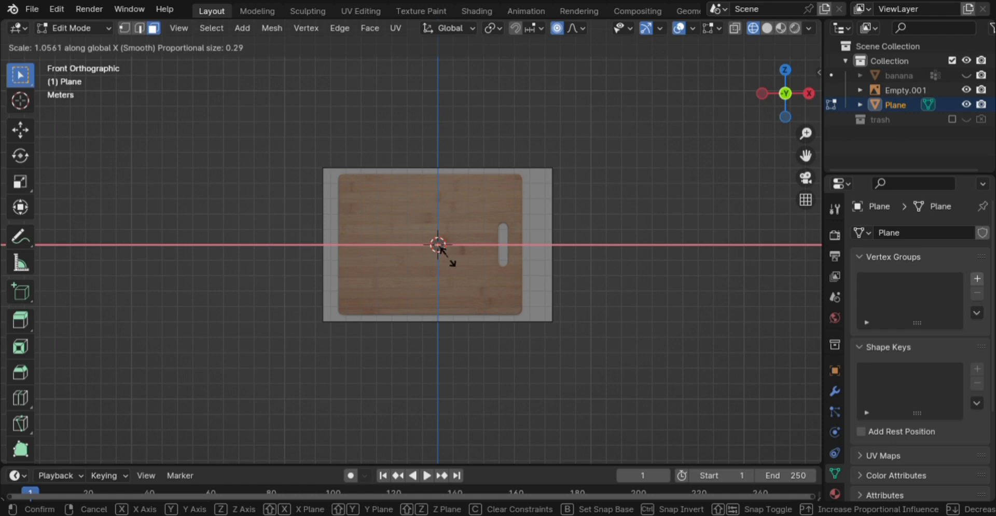
click(448, 257)
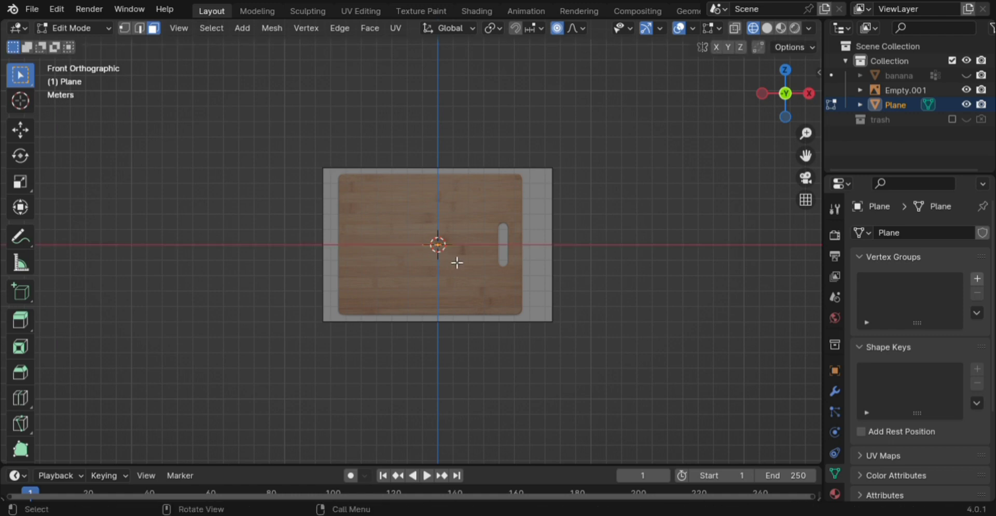
Step: Rotate the plane's face 90° about the global X axis so it lies parallel to the reference image
text(rx)
text(90)
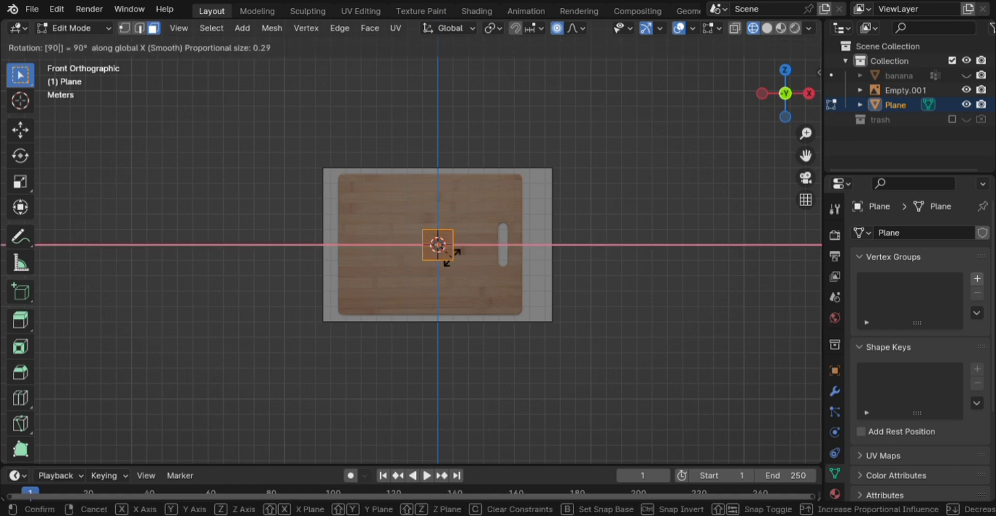
key(Return)
Step: Scale the plane's face uniformly by about 4.55, and by a further 1.4 along global X, to cover the board image
key(s)
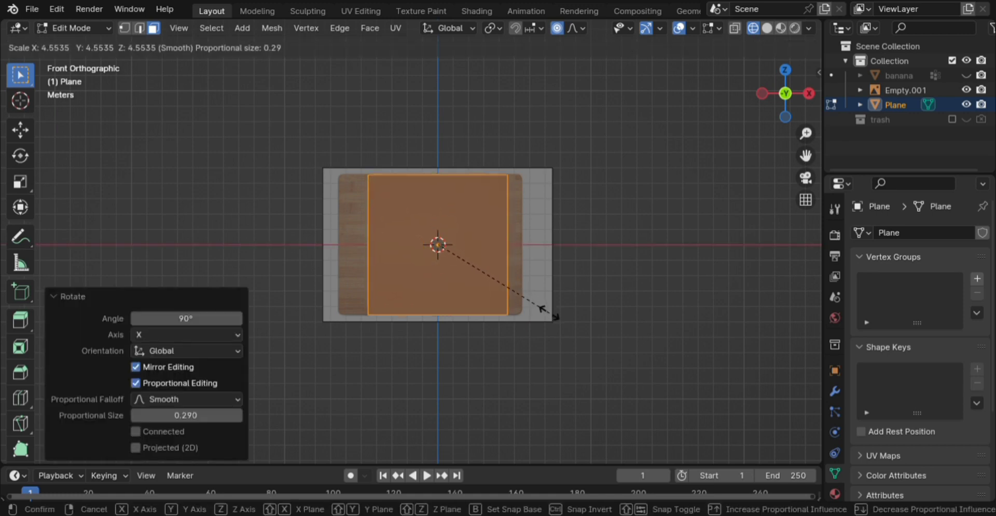
click(544, 305)
key(s)
key(x)
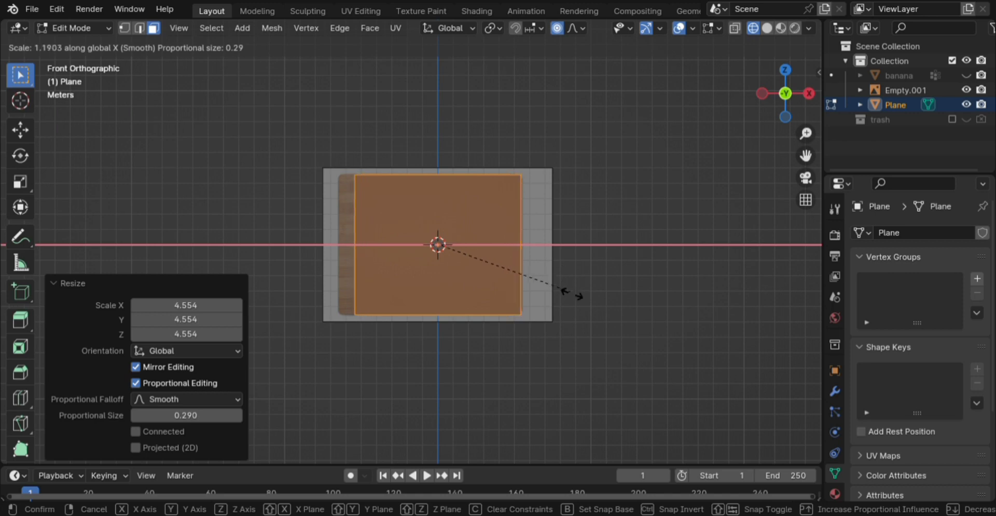
click(578, 338)
scroll(566, 332, up, 2)
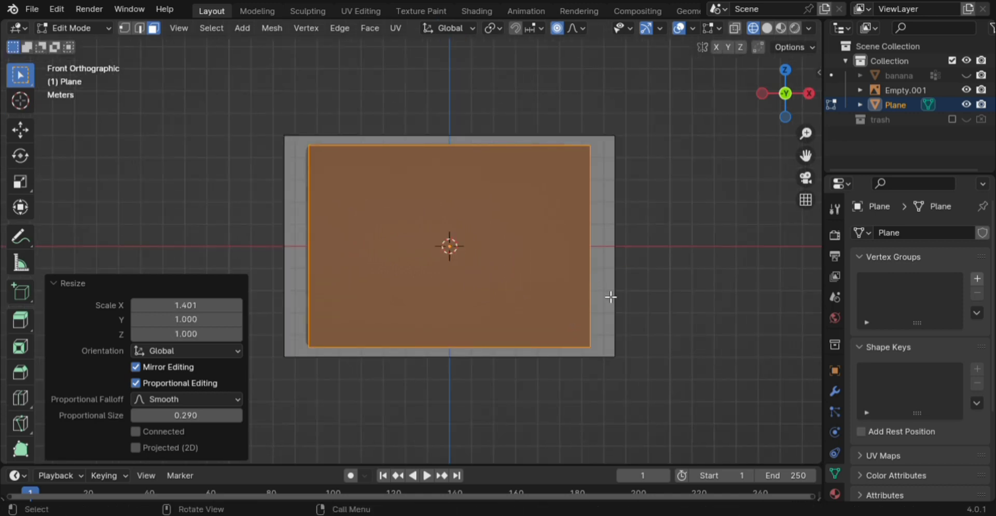
Step: Turn on X-ray in wireframe shading and move the face about -0.56 m along global X to centre it over the board
key(shift+z)
key(shift+z)
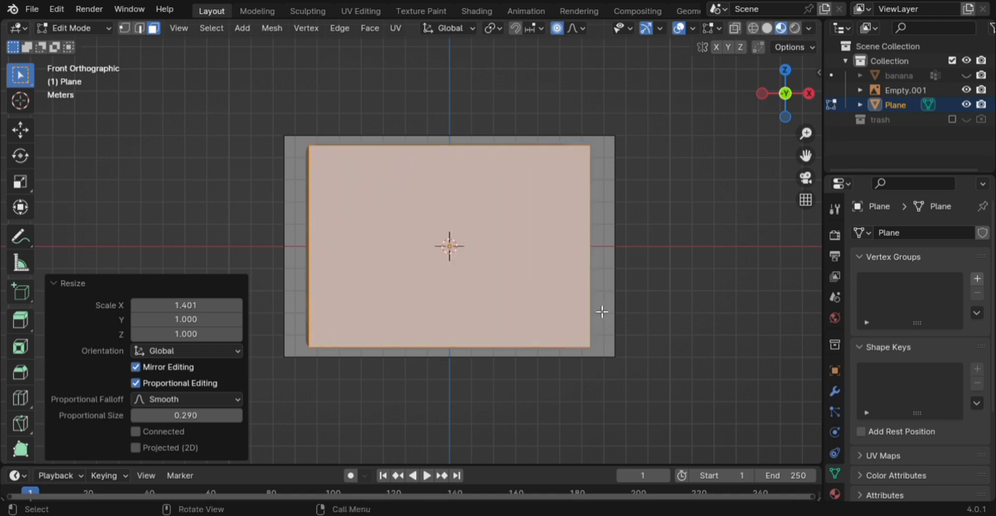
key(alt+z)
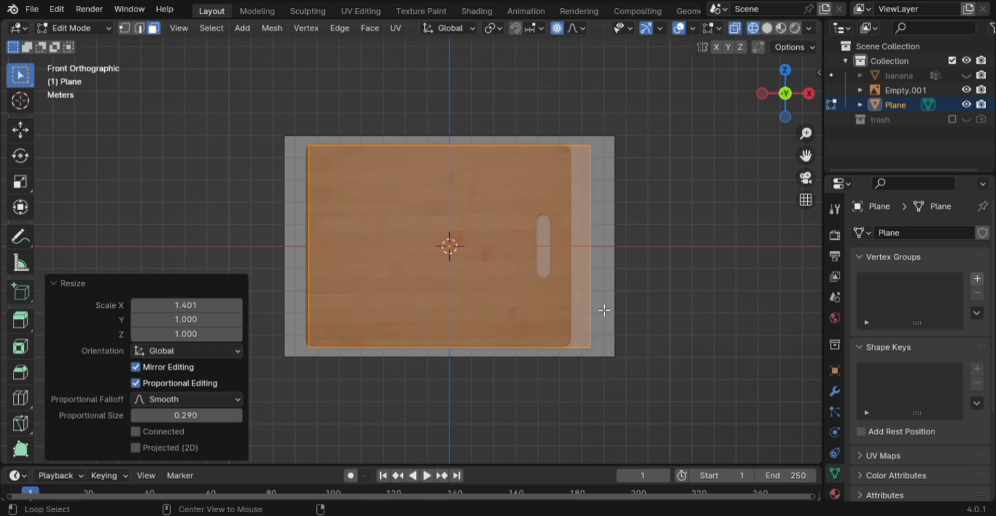
key(g)
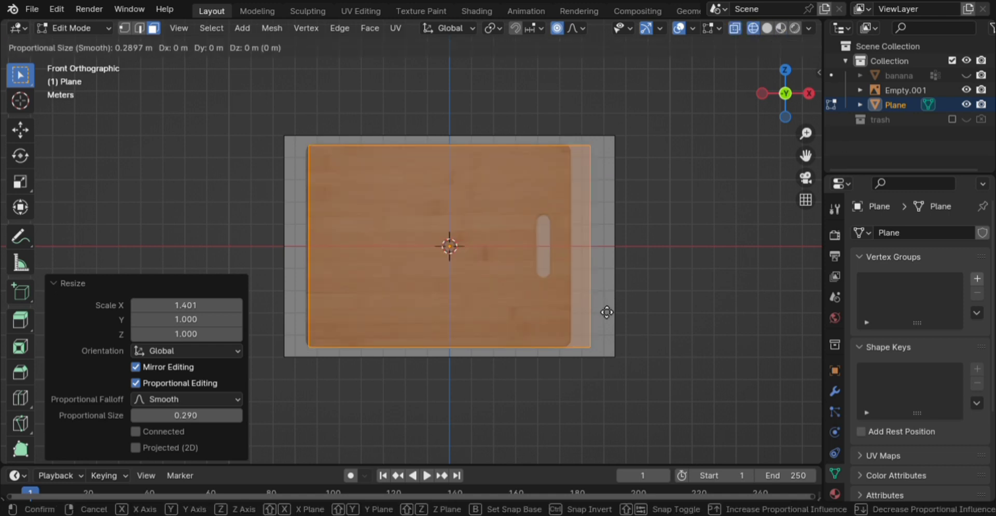
key(x)
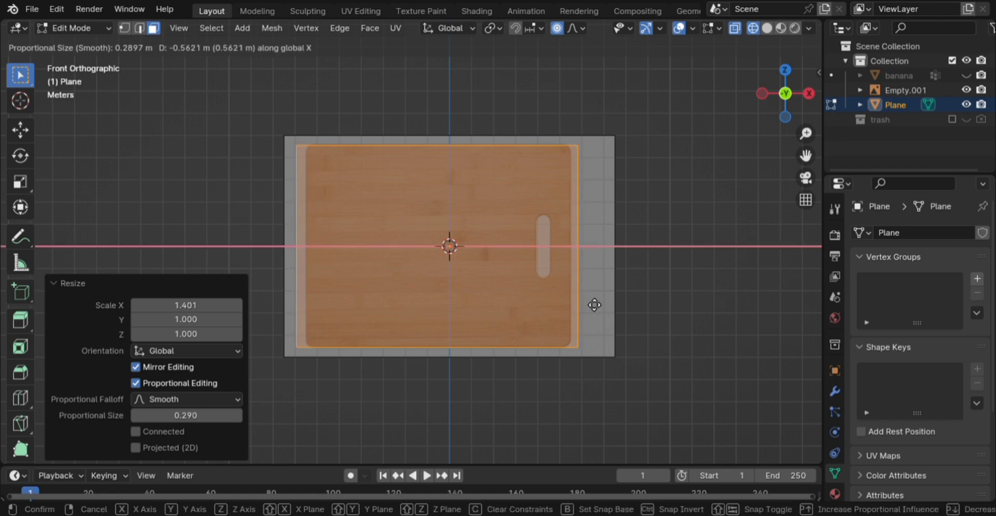
click(593, 304)
scroll(595, 305, up, 2)
scroll(605, 313, down, 2)
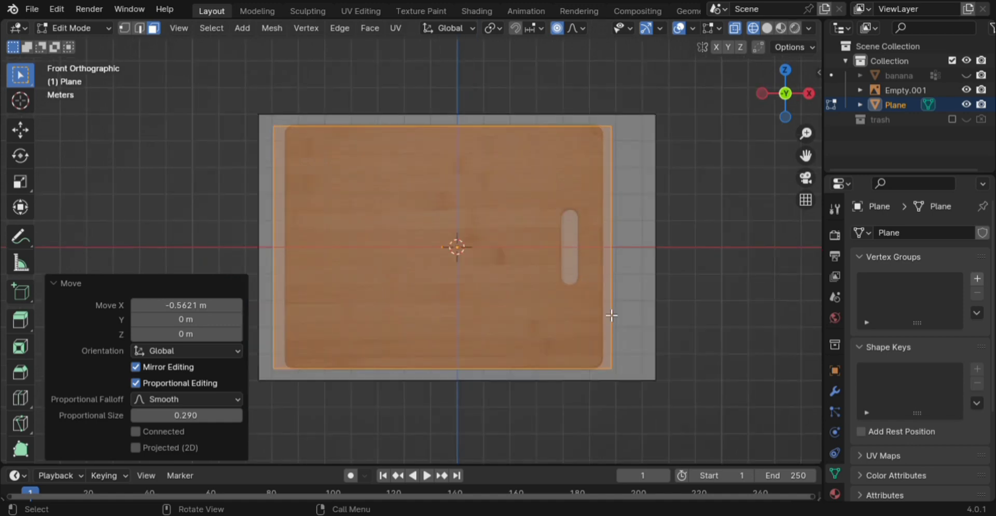
Step: Subdivide the plane's face with 30 cuts
shift+middle_drag(614, 310, 663, 314)
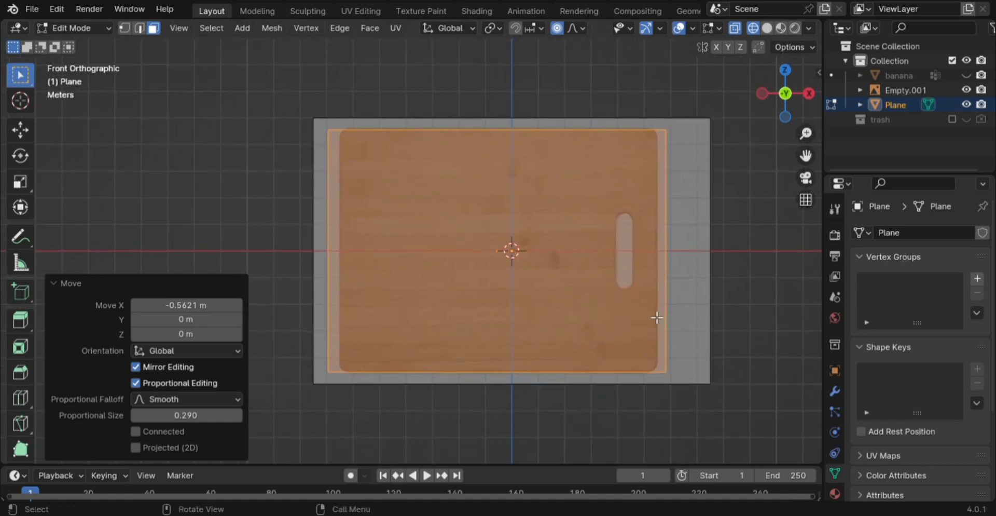
right_click(559, 252)
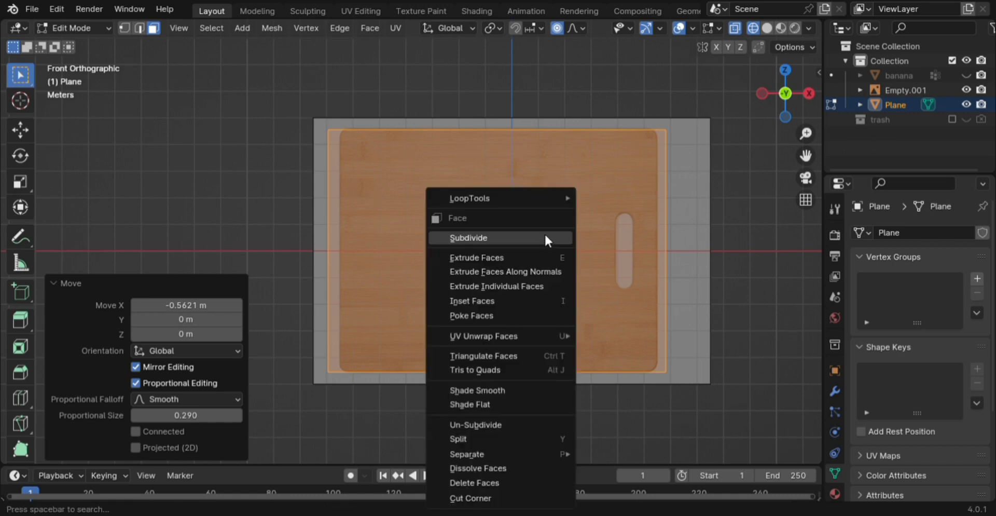
click(497, 239)
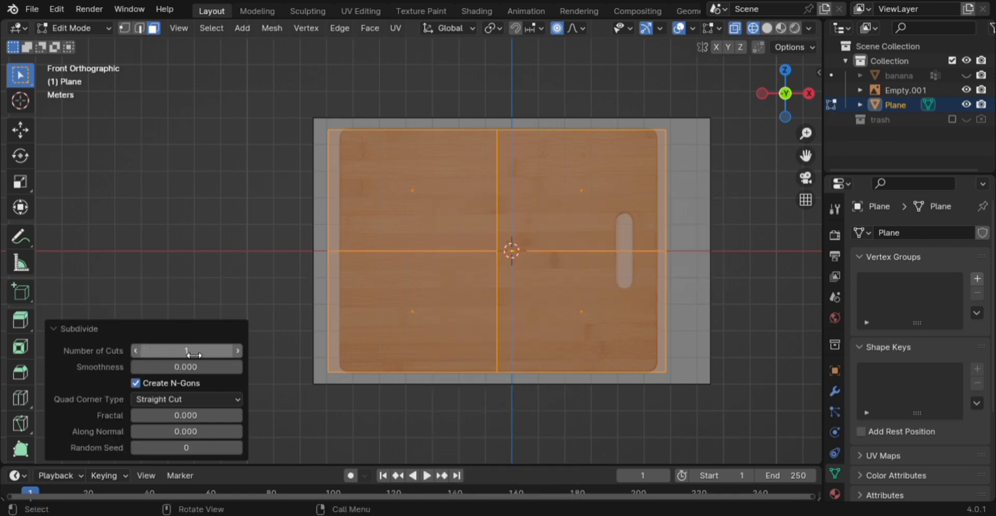
click(193, 355)
text(30)
key(Return)
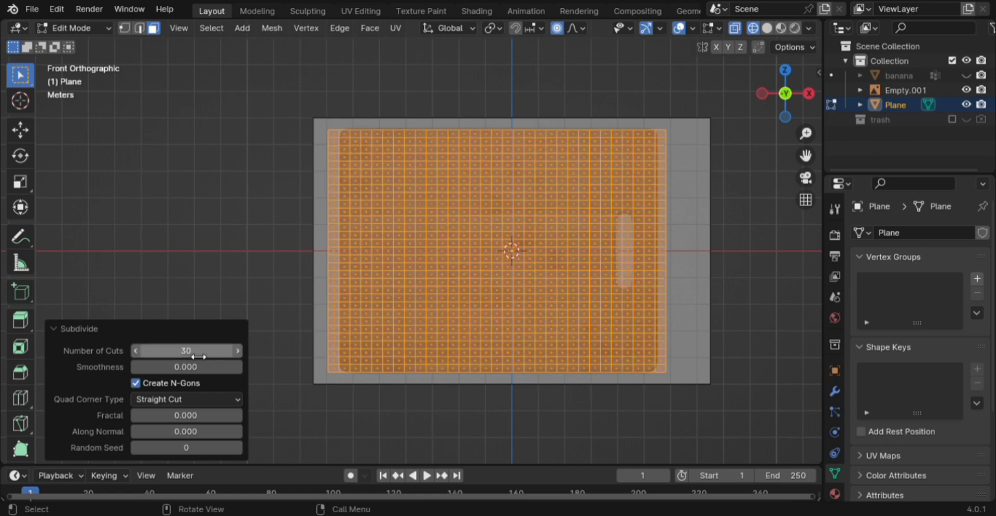
Step: Switch to edge selection and scale the subdivided mesh by about 0.95 along global X to match the board's width
key(2)
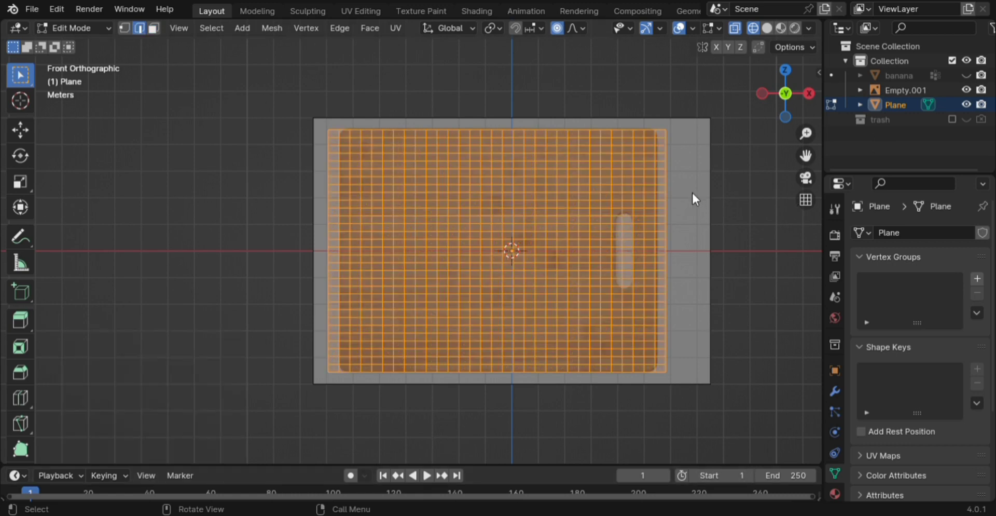
scroll(693, 200, up, 5)
scroll(689, 225, down, 4)
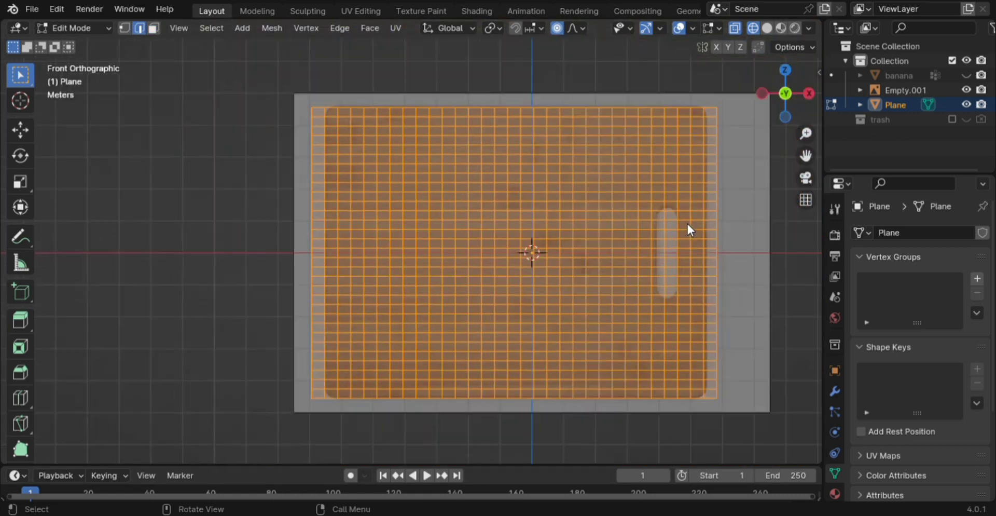
key(s)
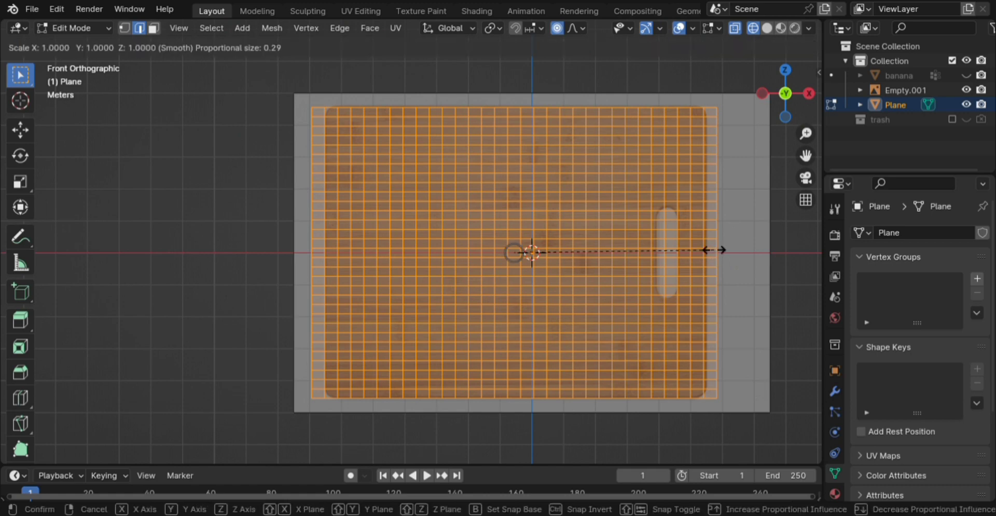
key(x)
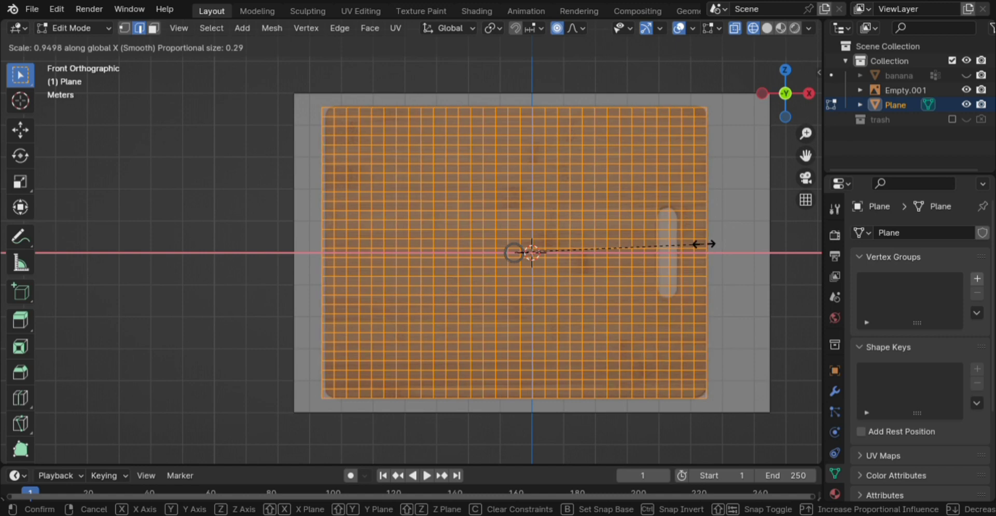
click(701, 243)
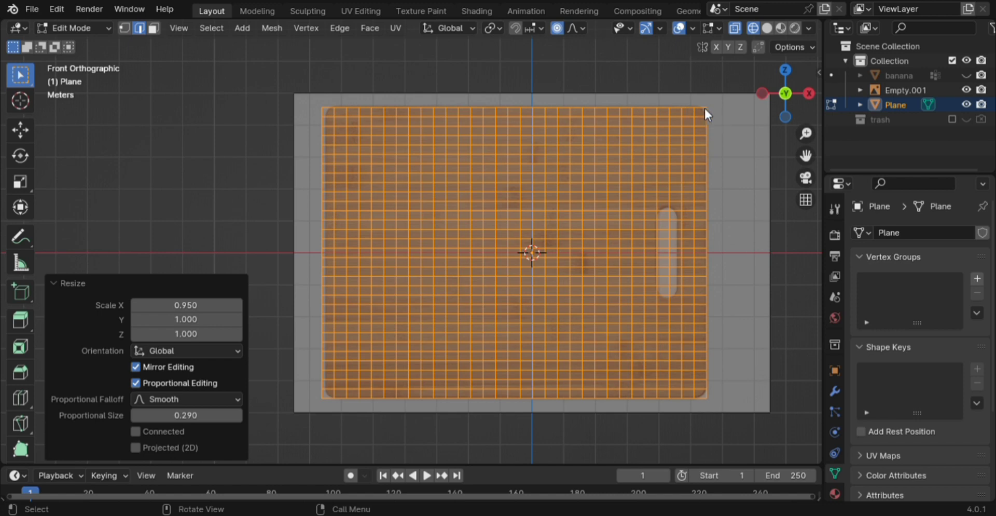
Step: Clear the selection and select the two outer border edges on each side of the mesh's upper-left corner
click(254, 117)
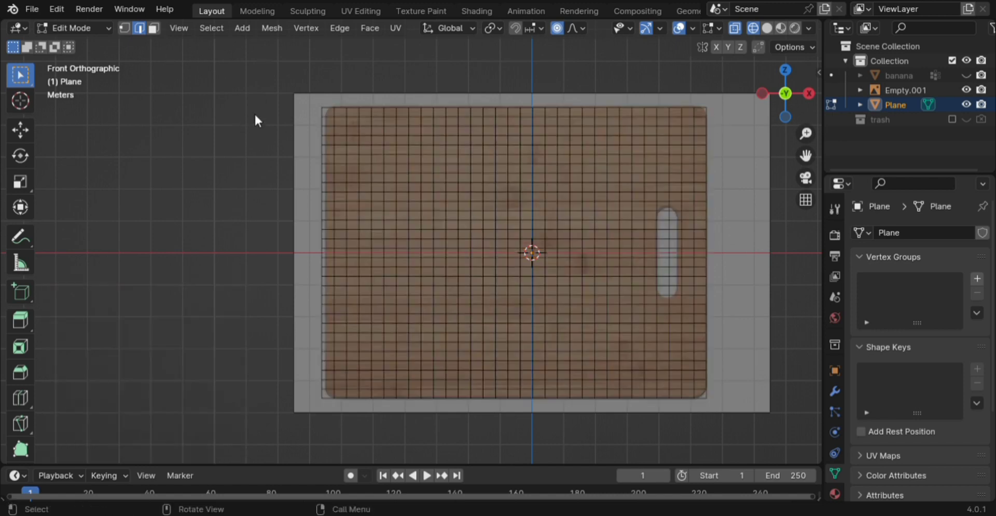
scroll(745, 128, up, 1)
scroll(745, 128, up, 2)
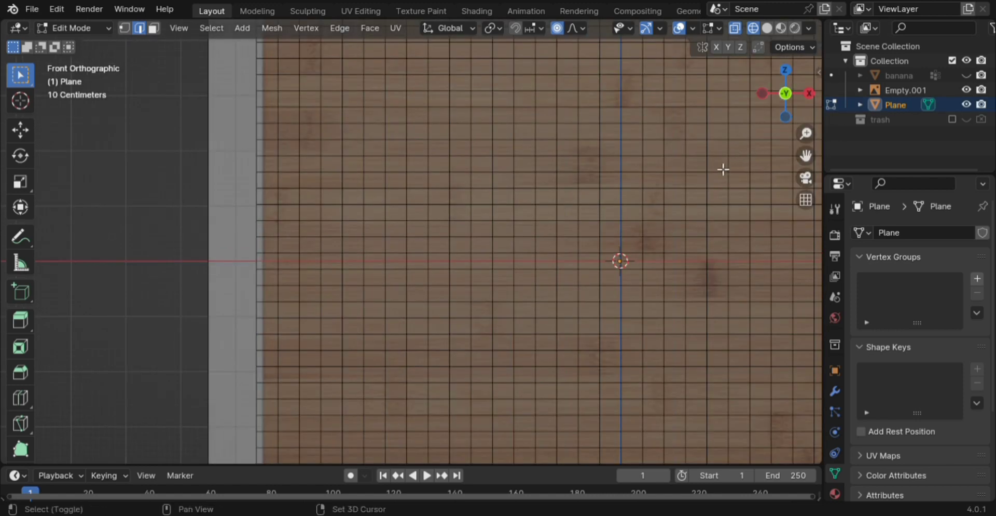
shift+middle_drag(723, 169, 836, 406)
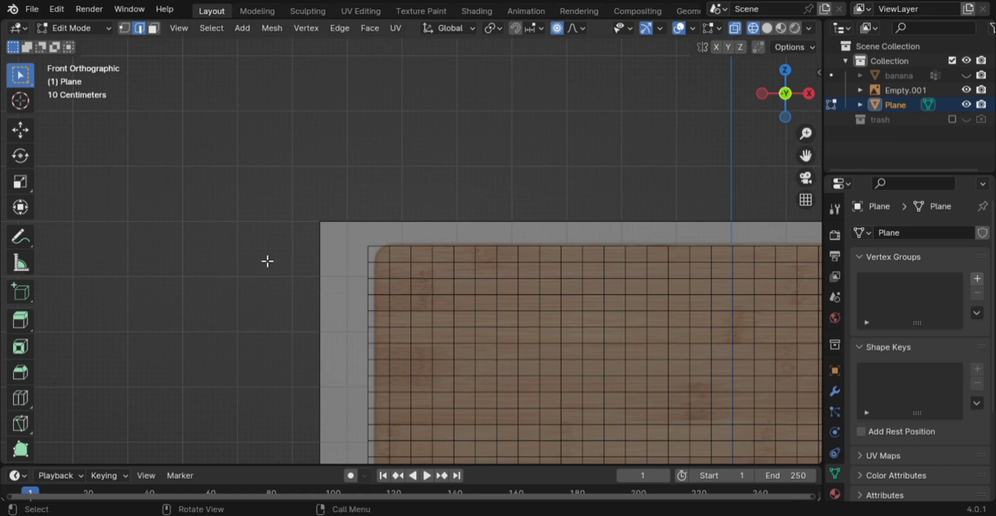
shift+click(375, 253)
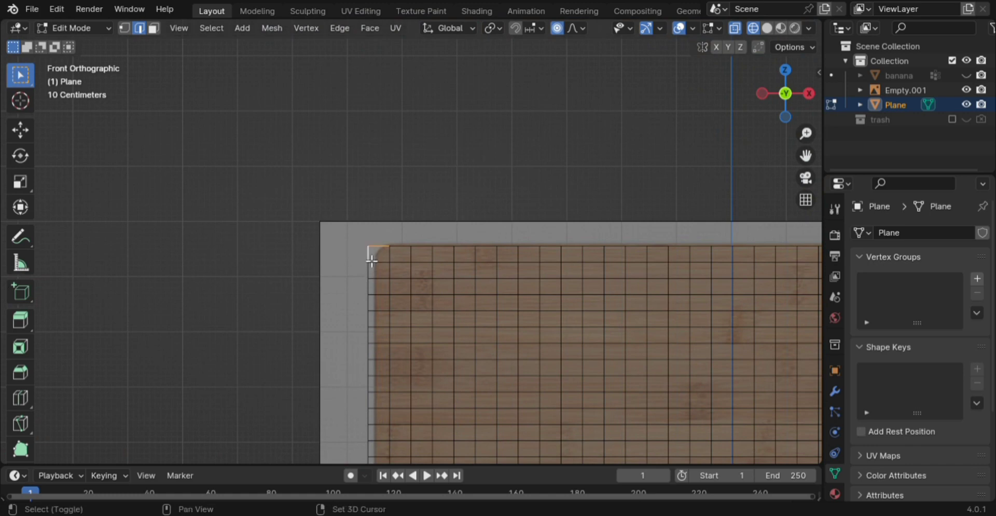
shift+click(401, 246)
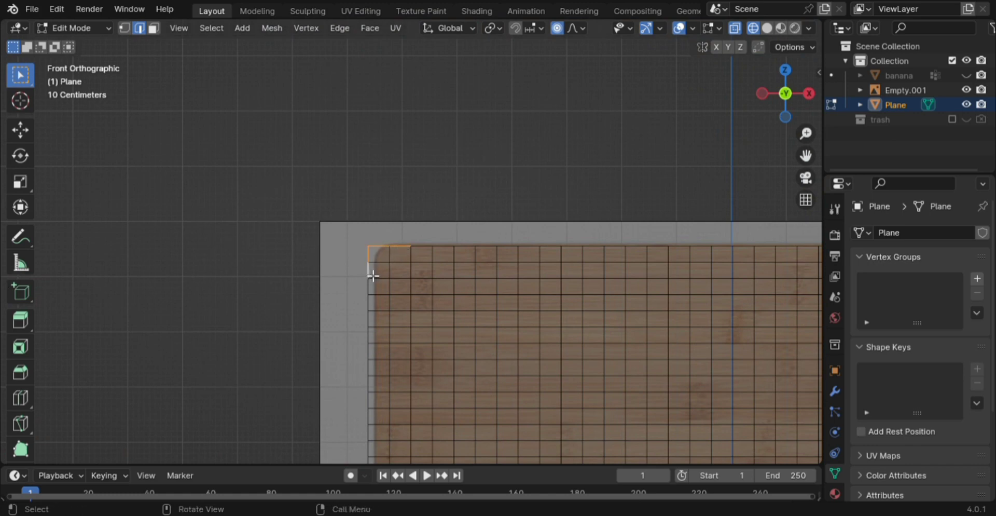
Step: Add the two border edges on each side of the mesh's lower-left corner to the selection
scroll(372, 276, down, 3)
shift+middle_drag(422, 323, 455, 46)
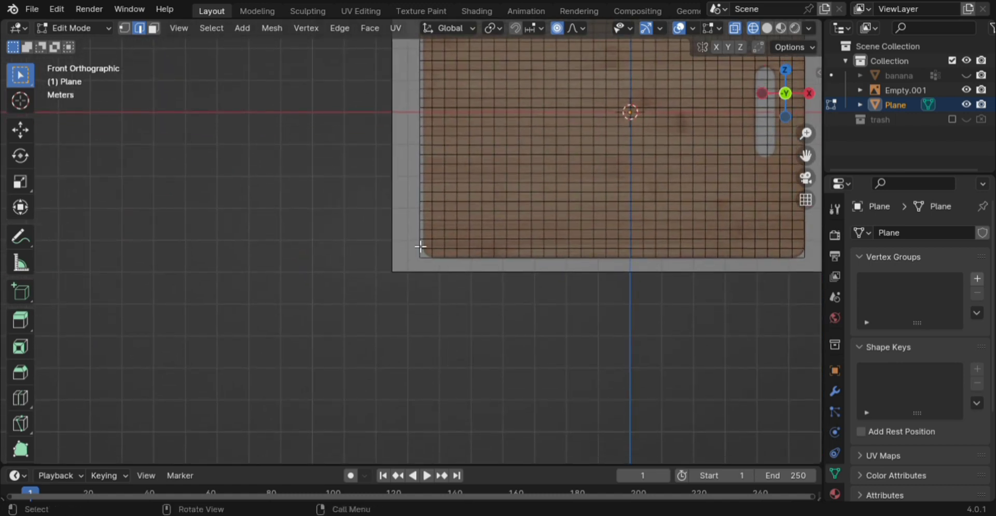
scroll(453, 319, down, 4)
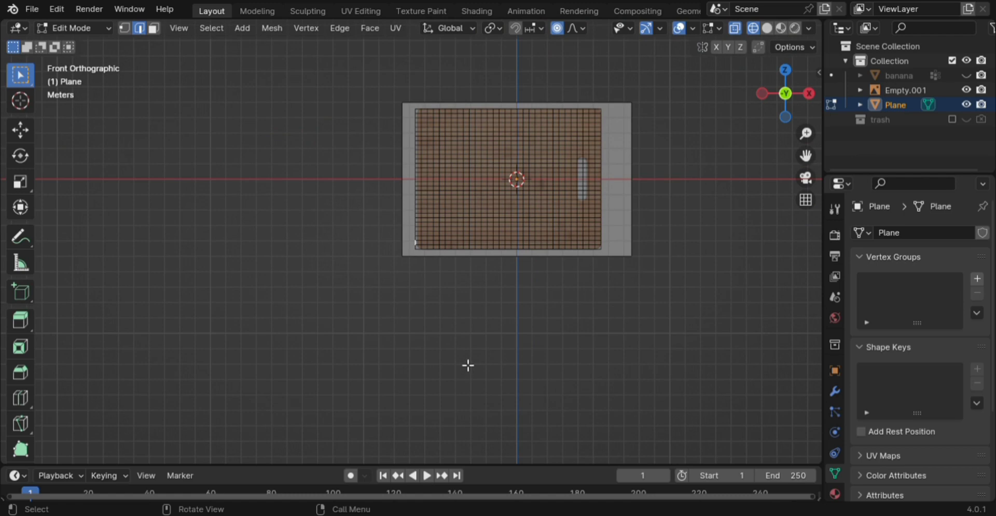
scroll(467, 343, up, 5)
scroll(479, 347, up, 3)
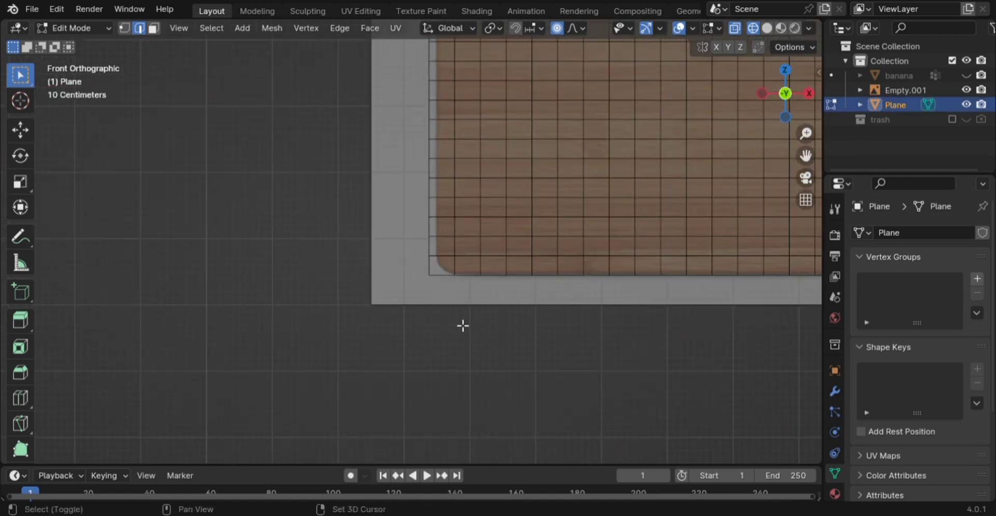
shift+click(430, 250)
shift+click(435, 275)
shift+click(470, 282)
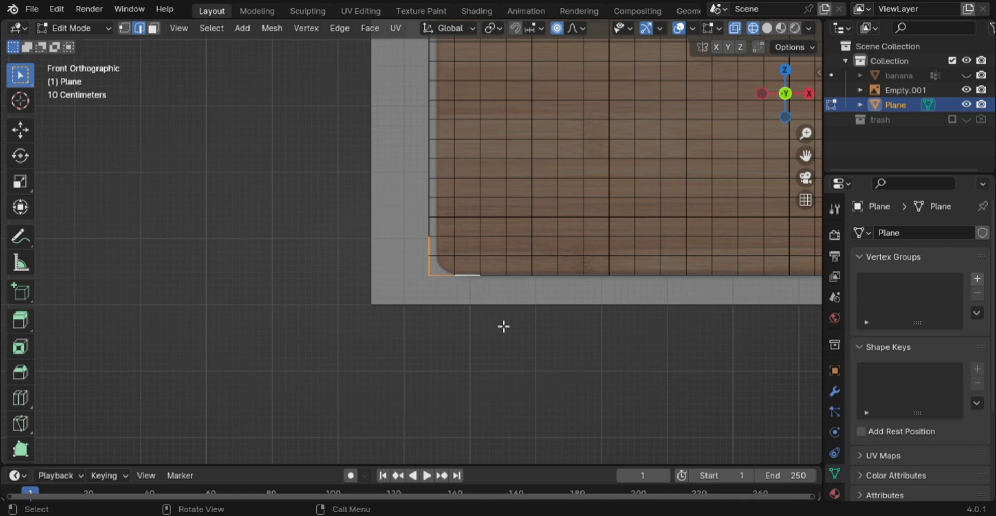
Step: Add the two border edges on each side of the mesh's upper-right corner to the selection
scroll(503, 327, down, 4)
shift+middle_drag(487, 319, 128, 481)
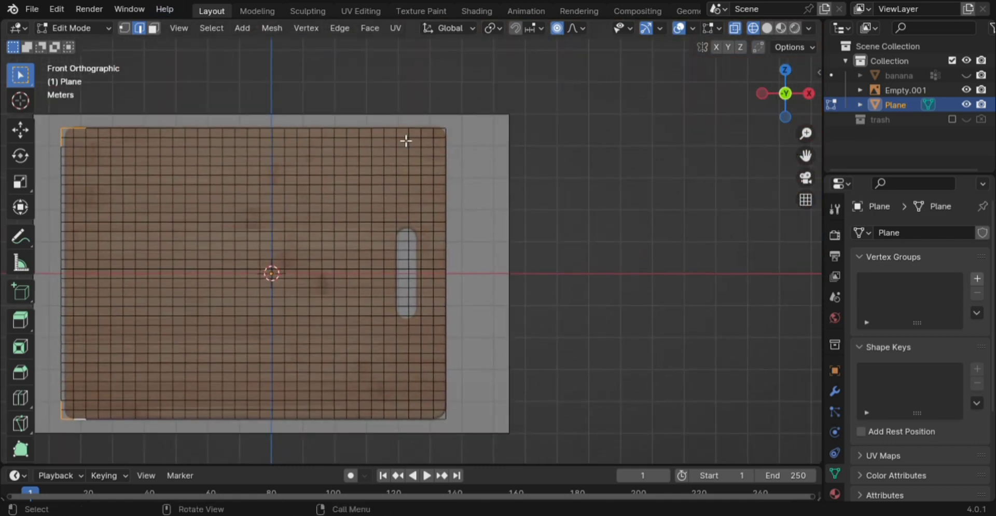
scroll(458, 327, up, 5)
shift+middle_drag(521, 213, 556, 436)
shift+middle_drag(558, 111, 561, 151)
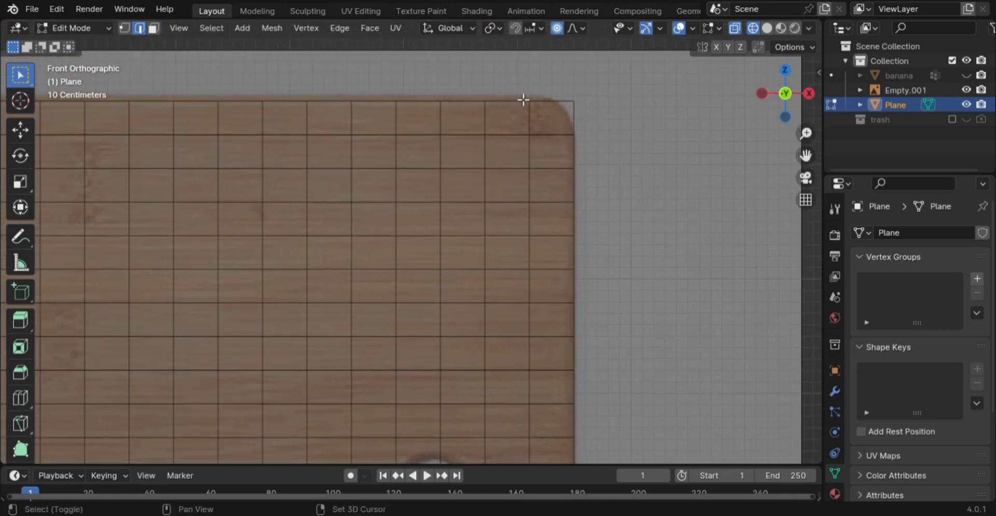
shift+click(526, 101)
shift+click(553, 102)
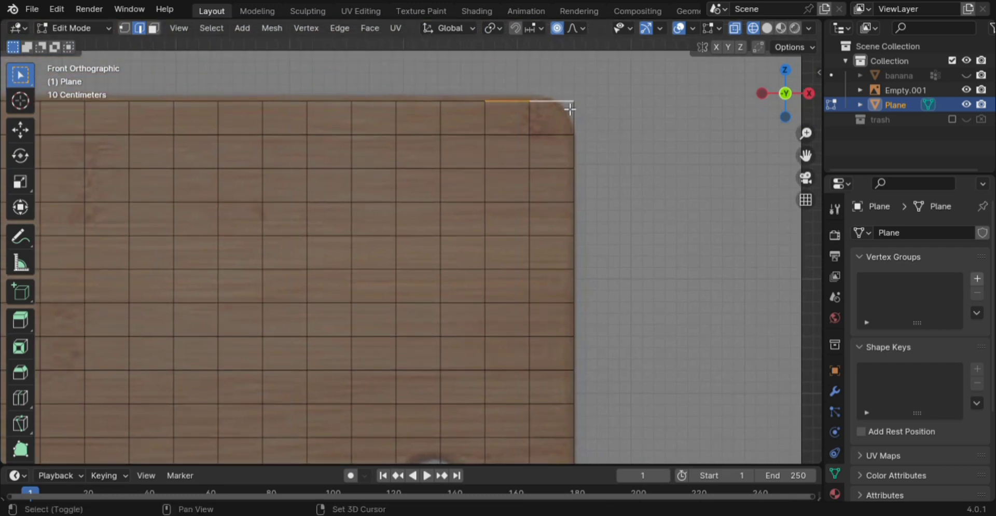
shift+click(575, 152)
Step: Add the two border edges on each side of the mesh's lower-right corner to the selection
shift+middle_drag(575, 92, 534, 443)
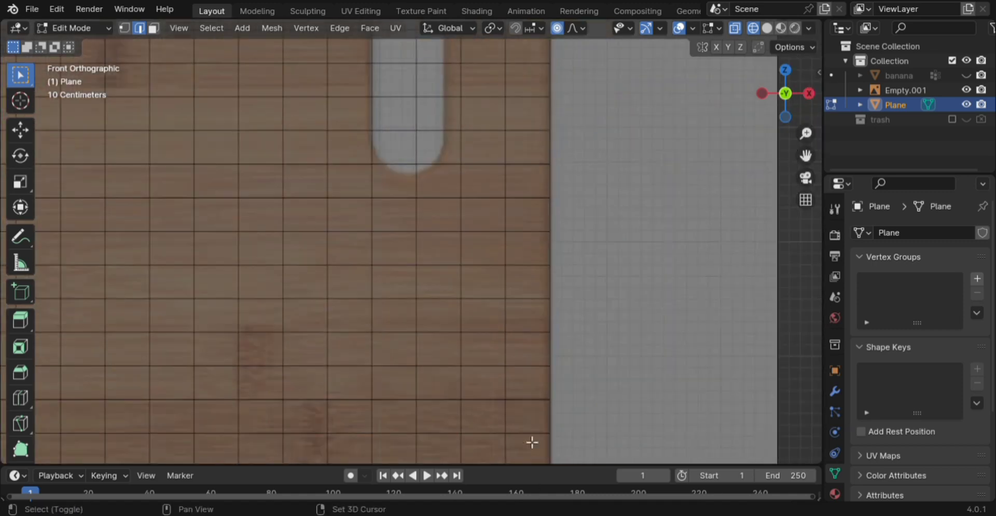
shift+middle_drag(590, 398, 586, 157)
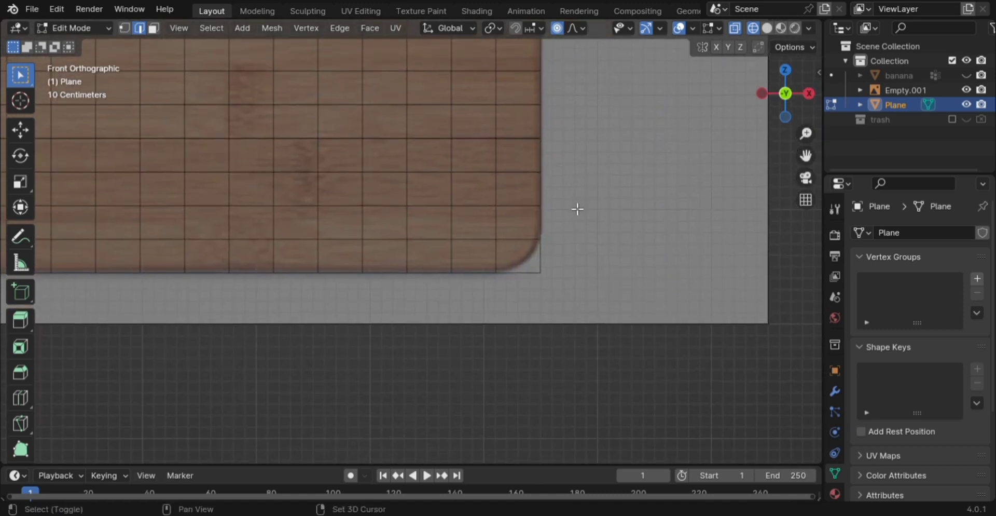
shift+click(549, 222)
shift+click(545, 264)
shift+click(528, 273)
shift+click(482, 274)
Step: Round the four selected corners with LoopTools Relax, using cubic interpolation and 1 iteration
key(ctrl+e)
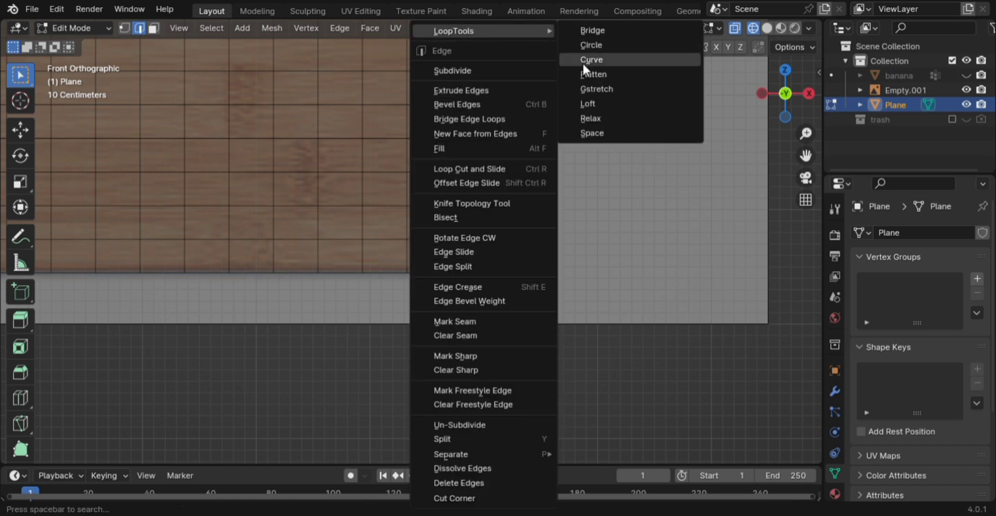
click(591, 119)
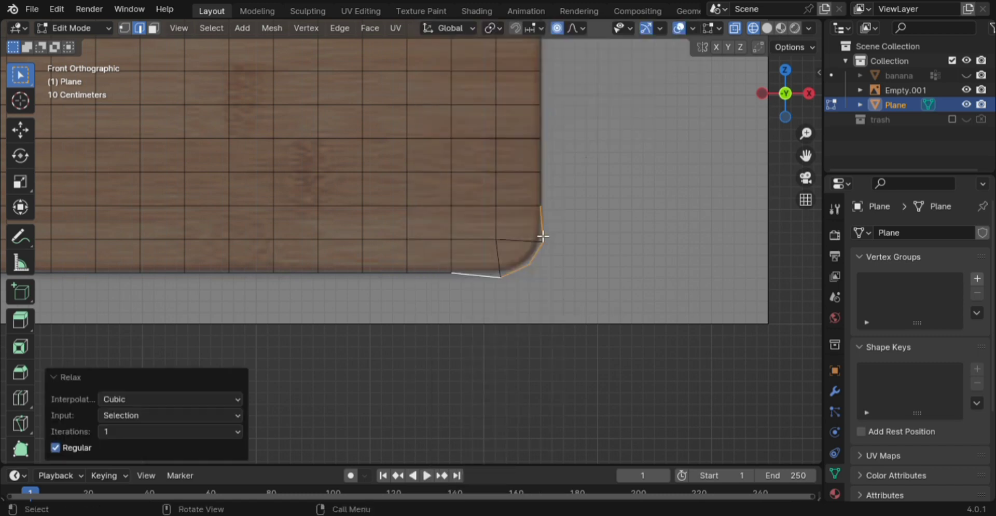
scroll(571, 248, down, 4)
shift+middle_drag(488, 261, 75, 418)
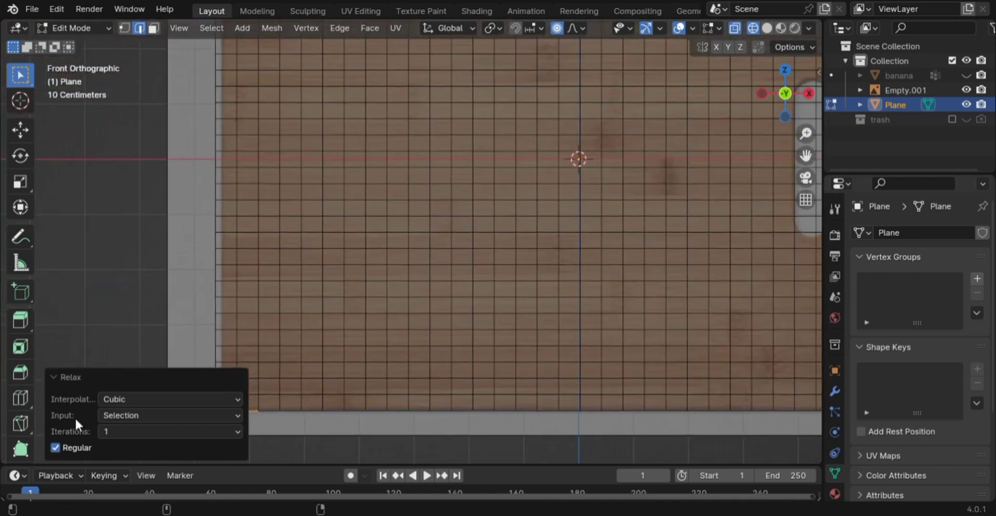
scroll(396, 275, down, 3)
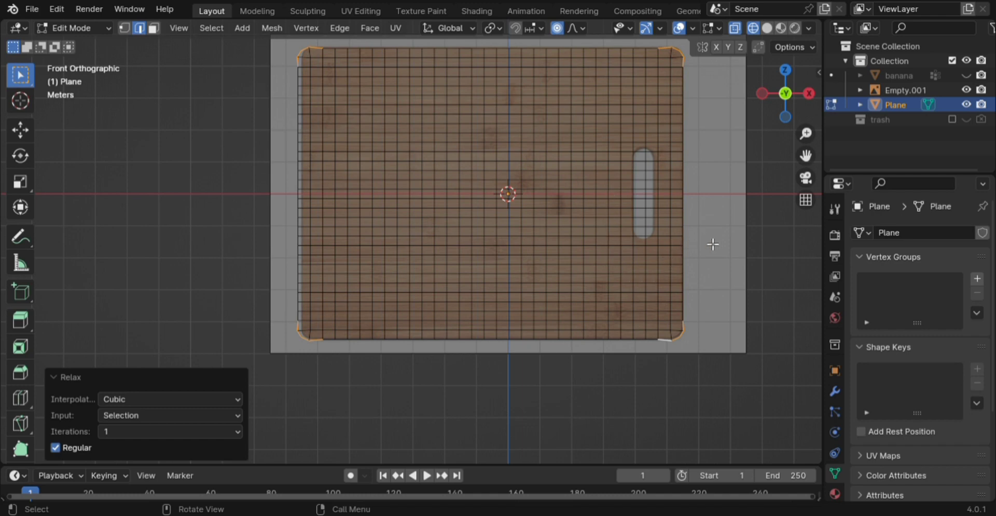
Step: Undo the corner relax and deselect the outermost selected edge on each side of the upper-right corner
shift+middle_drag(730, 260, 517, 421)
scroll(663, 312, up, 2)
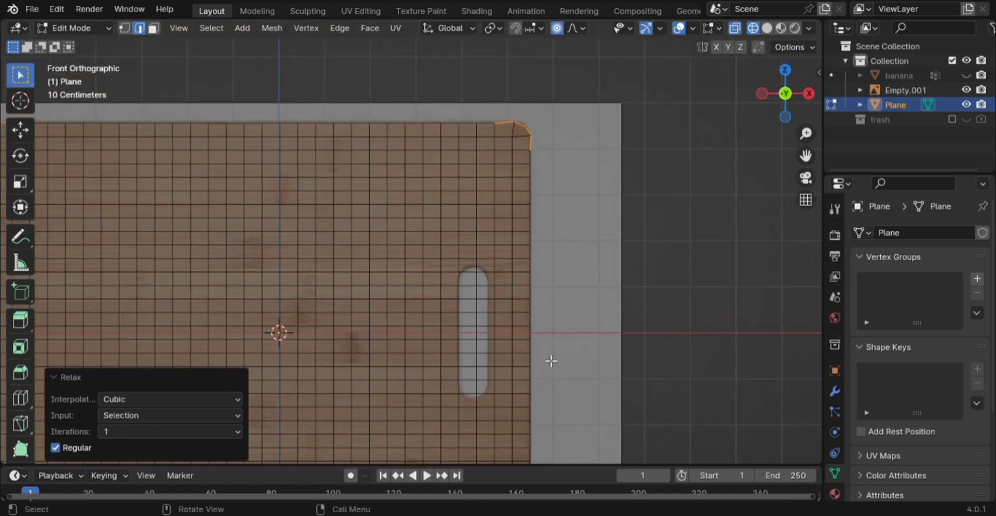
scroll(552, 360, up, 3)
shift+middle_drag(606, 273, 592, 354)
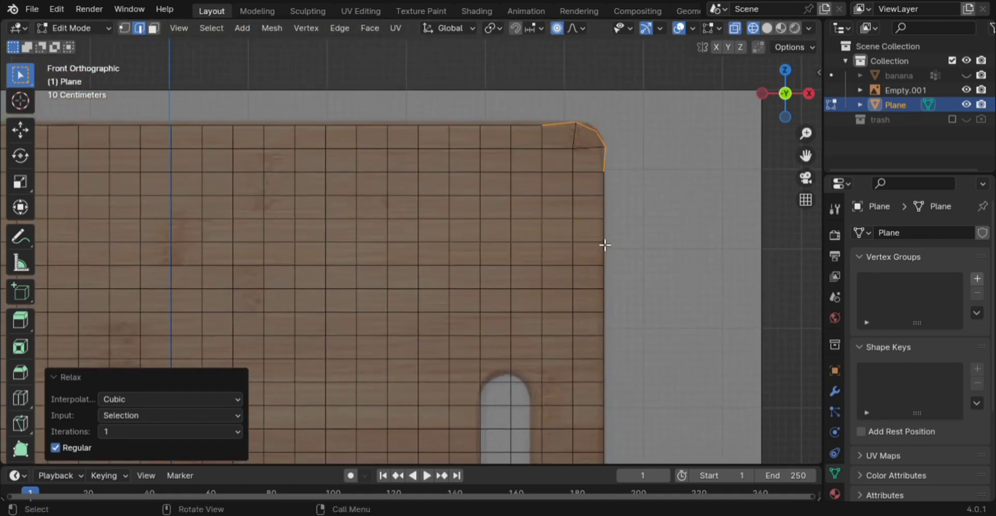
key(ctrl+z)
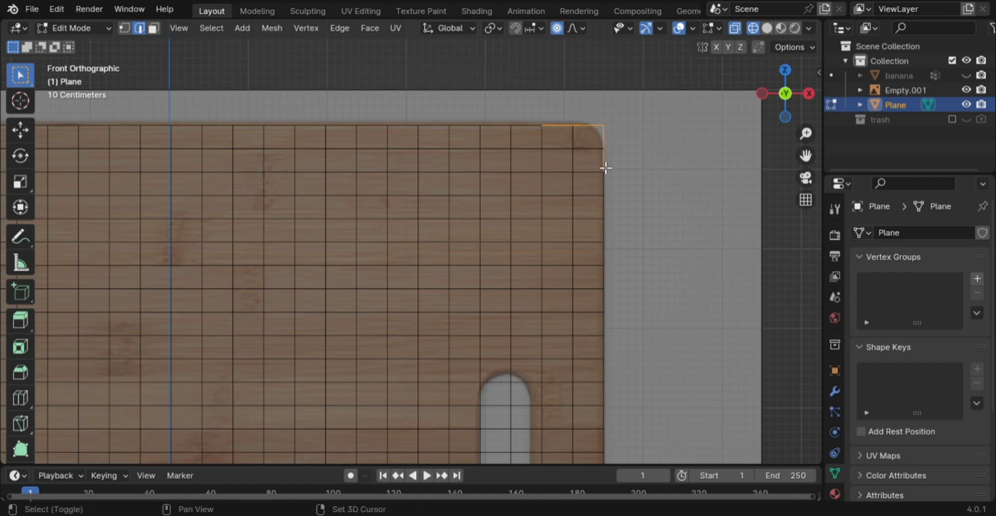
shift+click(563, 135)
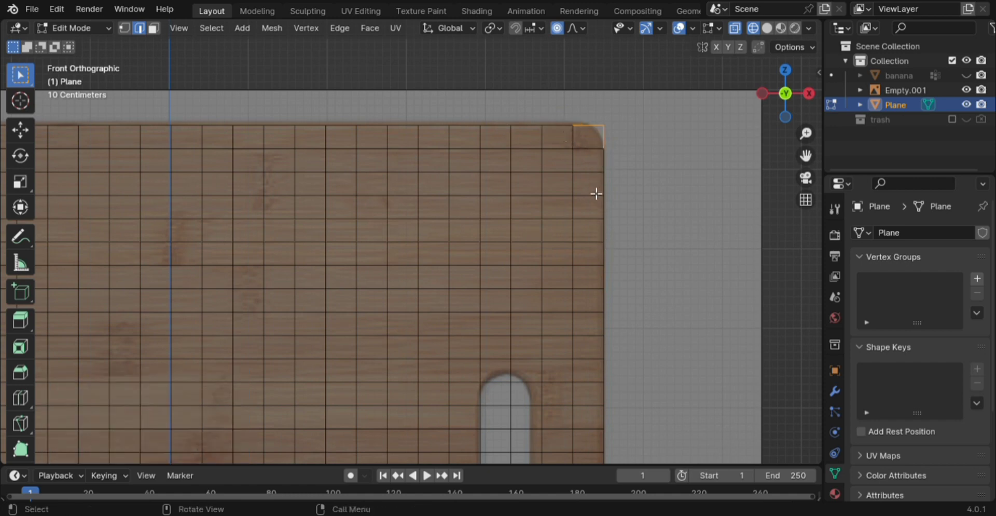
Step: Try LoopTools Relax on the selection with the shortened upper-right corner, and undo it
key(ctrl+e)
mouse_move(562, 29)
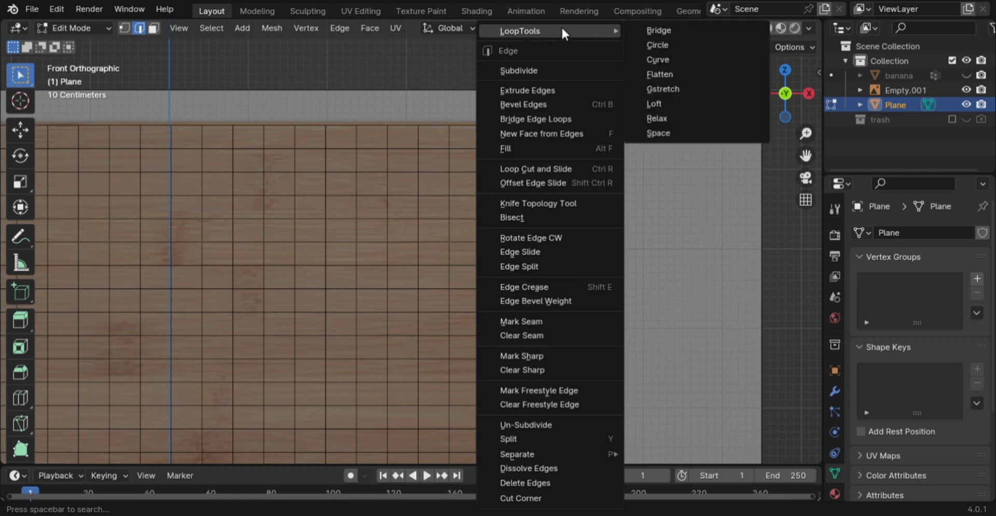
click(659, 118)
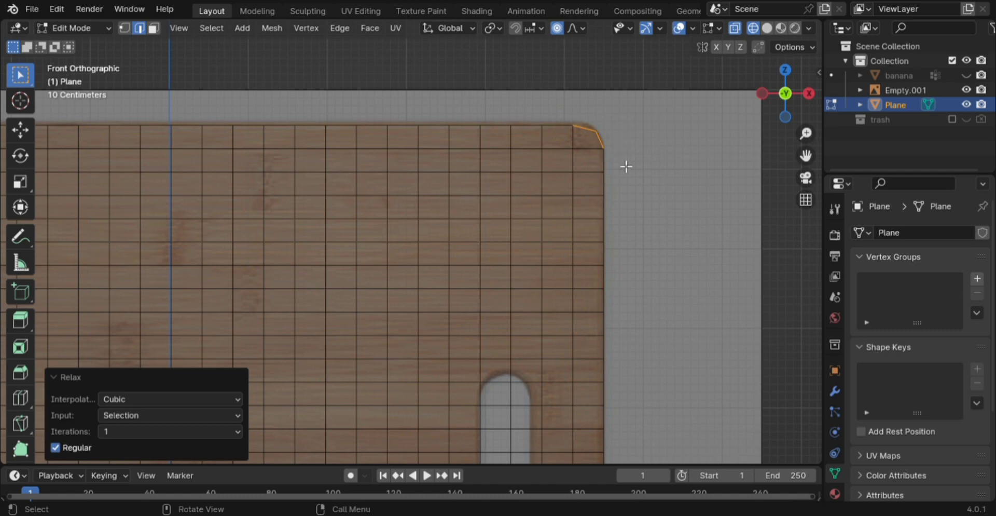
scroll(625, 167, down, 5)
scroll(597, 237, up, 1)
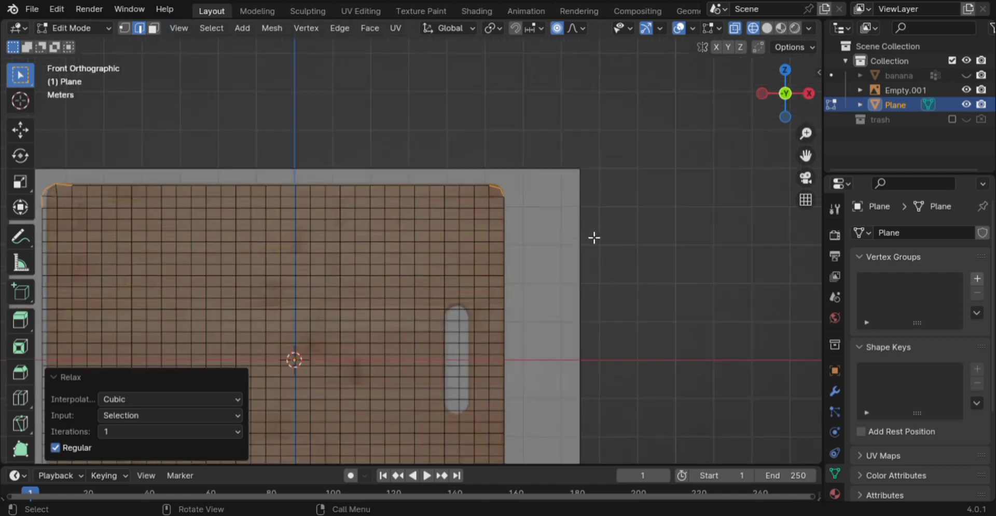
key(ctrl+z)
Step: Deselect the outer border edges at the mesh's upper-left corner, keeping only the edges that meet at the corner
shift+middle_drag(531, 229, 567, 202)
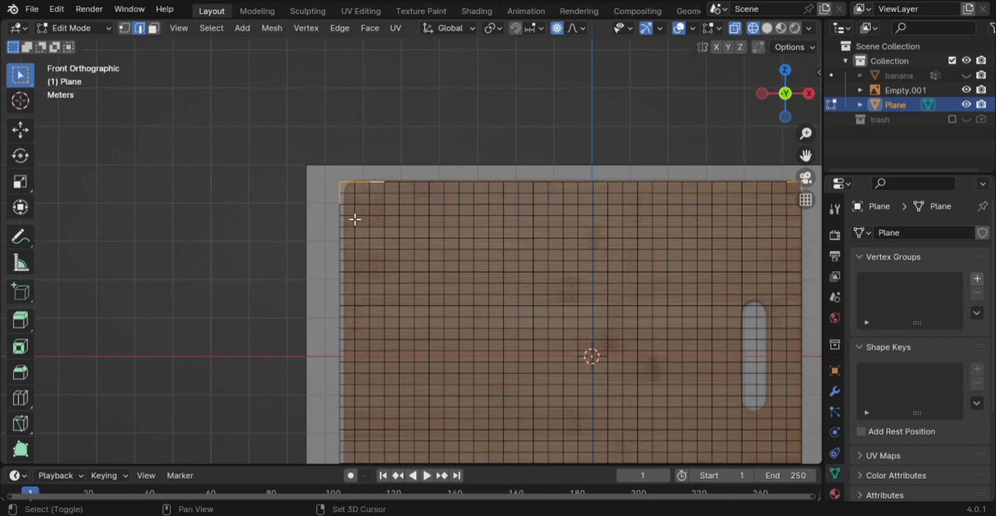
shift+click(367, 183)
scroll(374, 251, down, 1)
Step: Reduce the lower-left corner's selection to the single border edge on each side of the corner vertex
shift+middle_drag(374, 251, 378, 99)
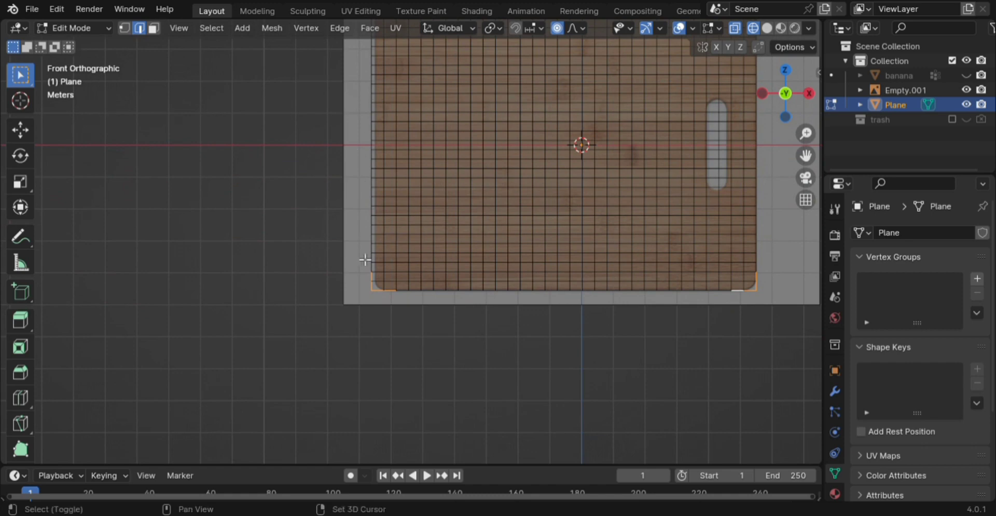
shift+click(372, 276)
shift+click(376, 284)
scroll(377, 277, up, 4)
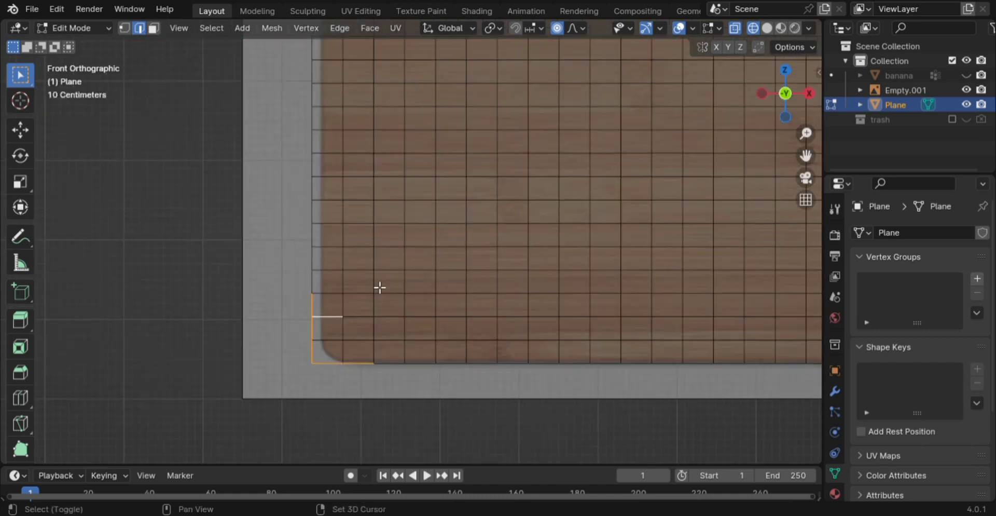
shift+click(382, 276)
shift+click(364, 263)
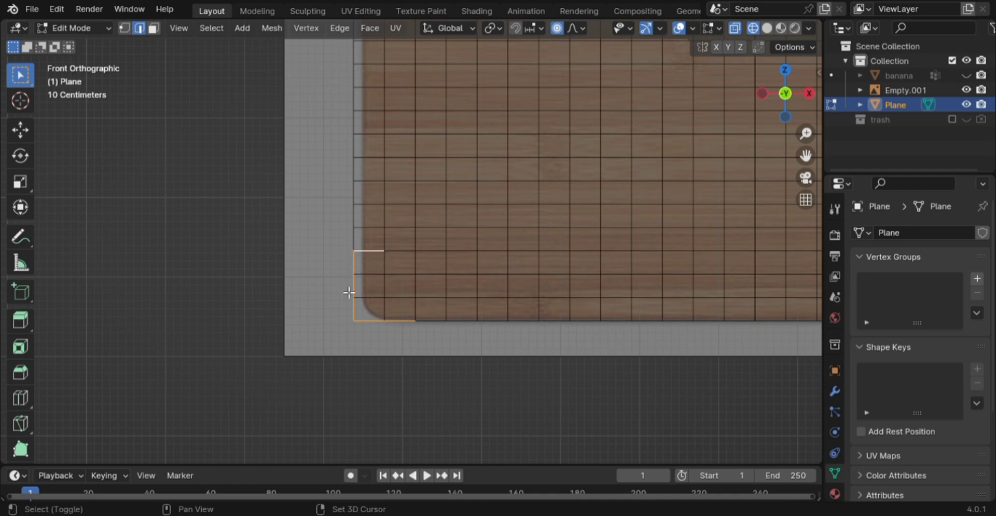
shift+click(359, 289)
shift+click(357, 268)
shift+click(367, 255)
Step: Deselect the outer border edge on each side of the mesh's lower-right corner
shift+middle_drag(702, 352, 767, 220)
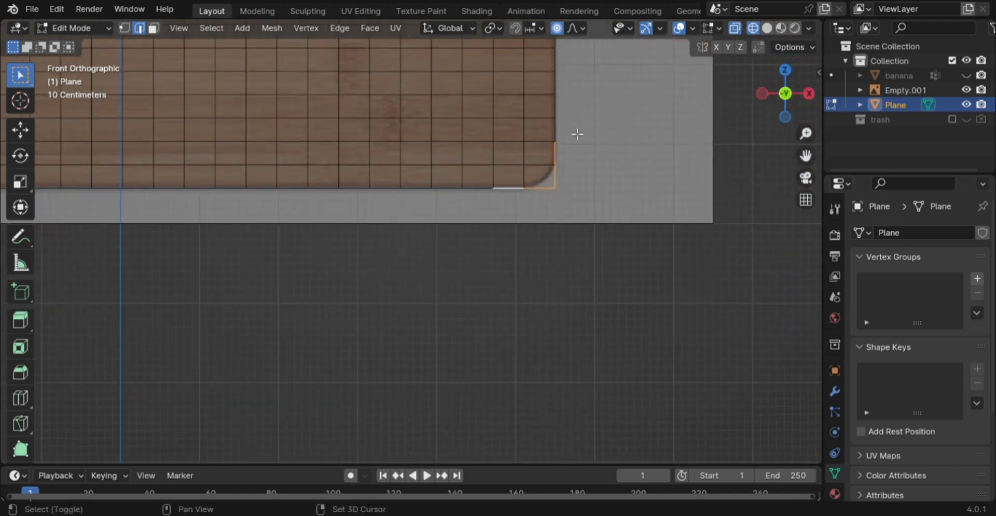
shift+click(563, 157)
shift+click(518, 188)
Step: Round the four shortened corner selections with LoopTools Relax, using cubic interpolation and 1 iteration
right_click(535, 180)
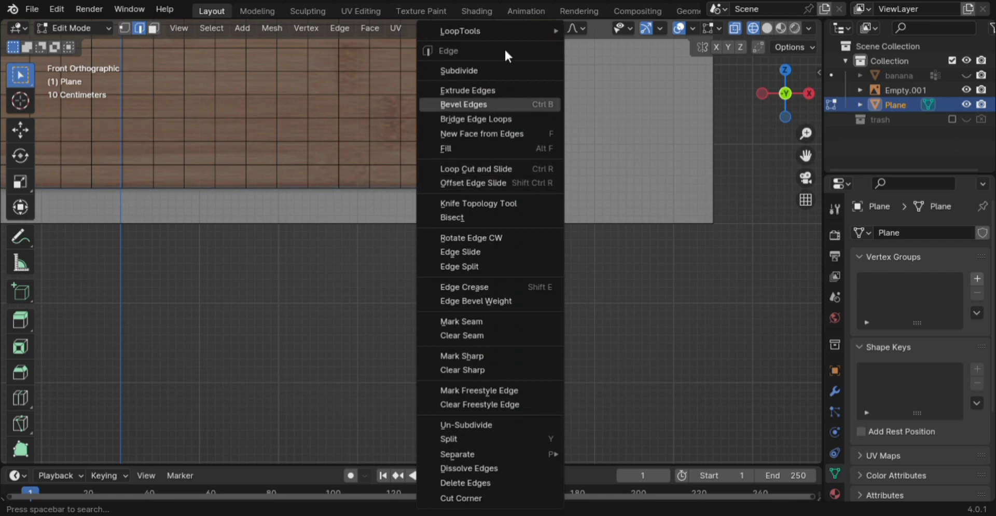
mouse_move(505, 31)
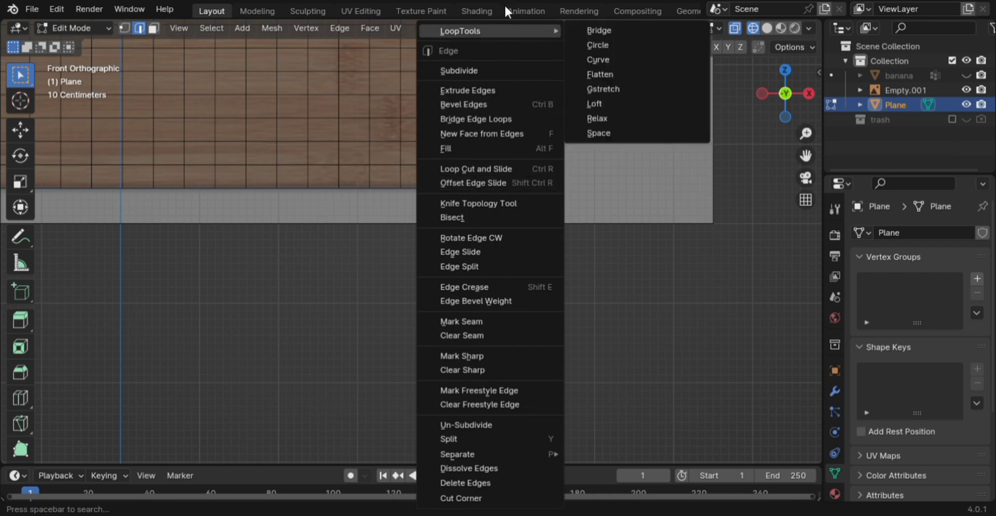
click(638, 119)
scroll(639, 244, down, 5)
scroll(504, 228, down, 1)
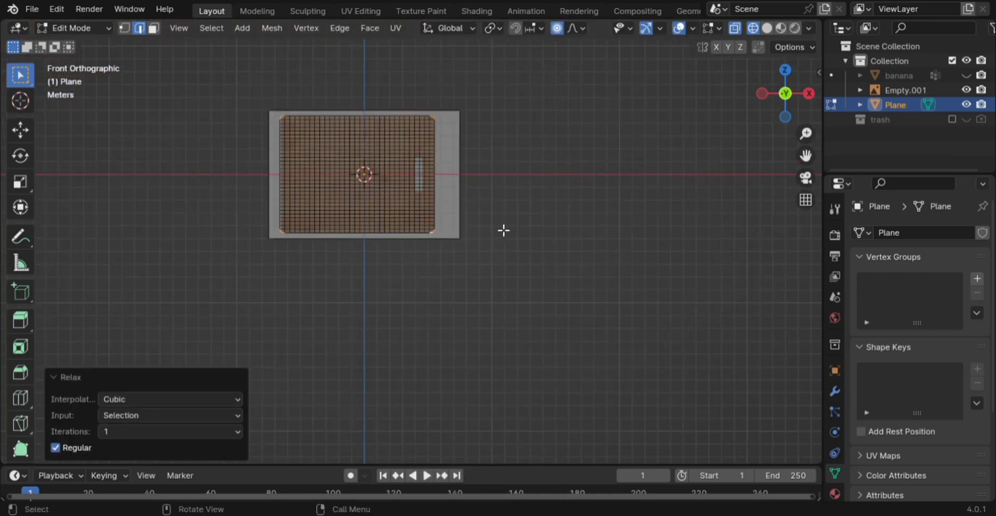
shift+middle_drag(504, 230, 591, 285)
scroll(569, 289, up, 4)
scroll(565, 288, up, 4)
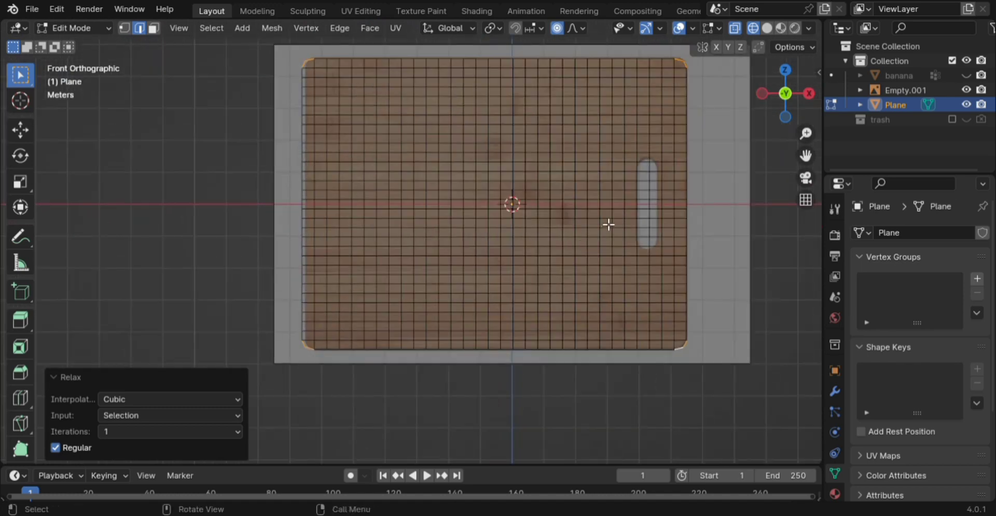
Step: Delete the block of faces two columns wide and nine rows high that covers the reference image's handle slot
shift+middle_drag(690, 231, 397, 247)
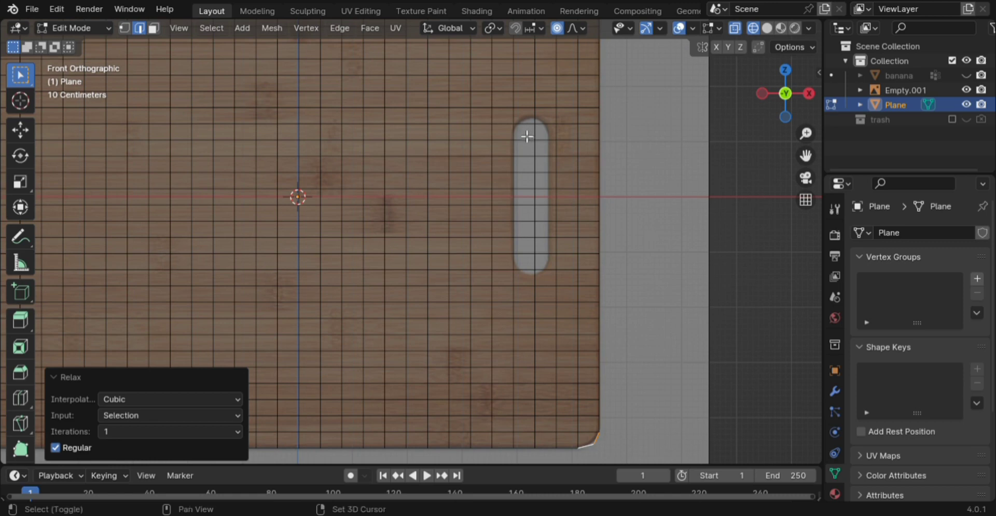
key(3)
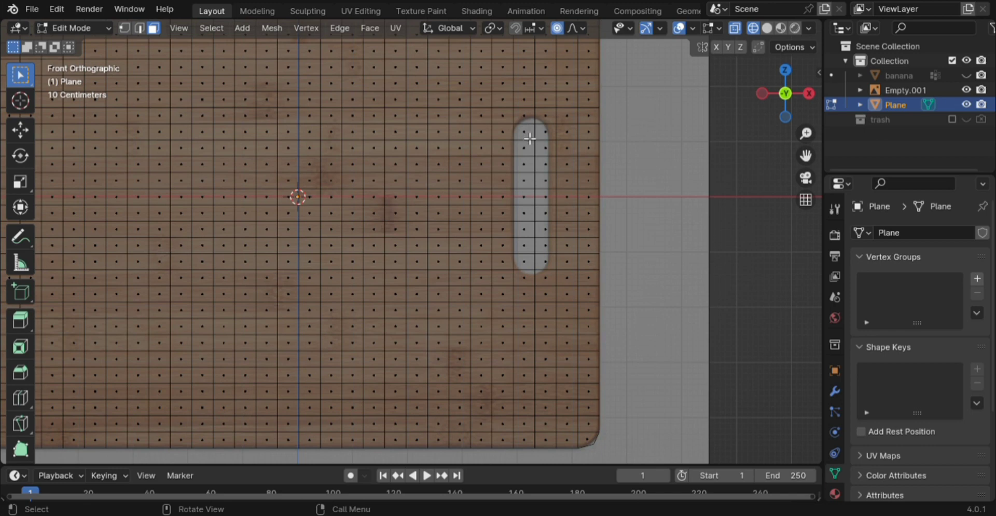
shift+drag(520, 129, 545, 268)
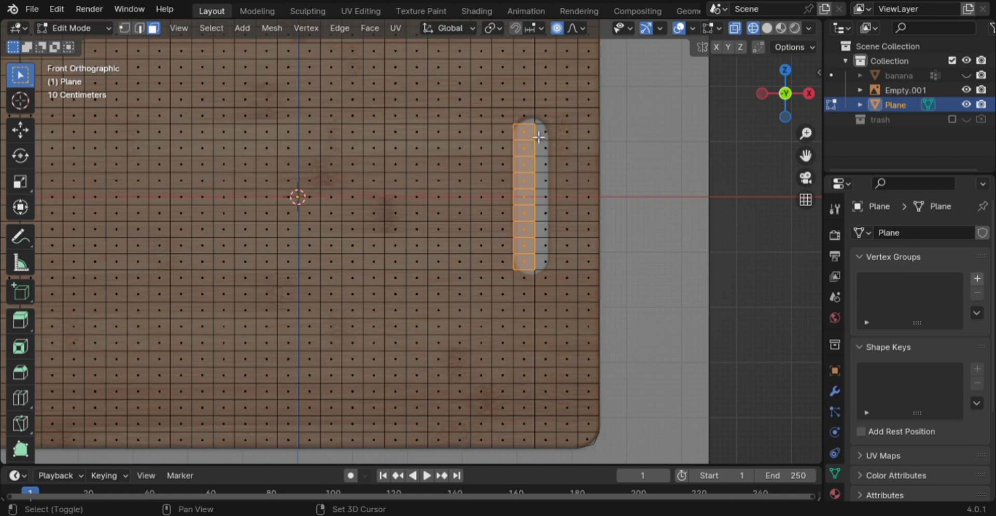
shift+drag(549, 136, 551, 277)
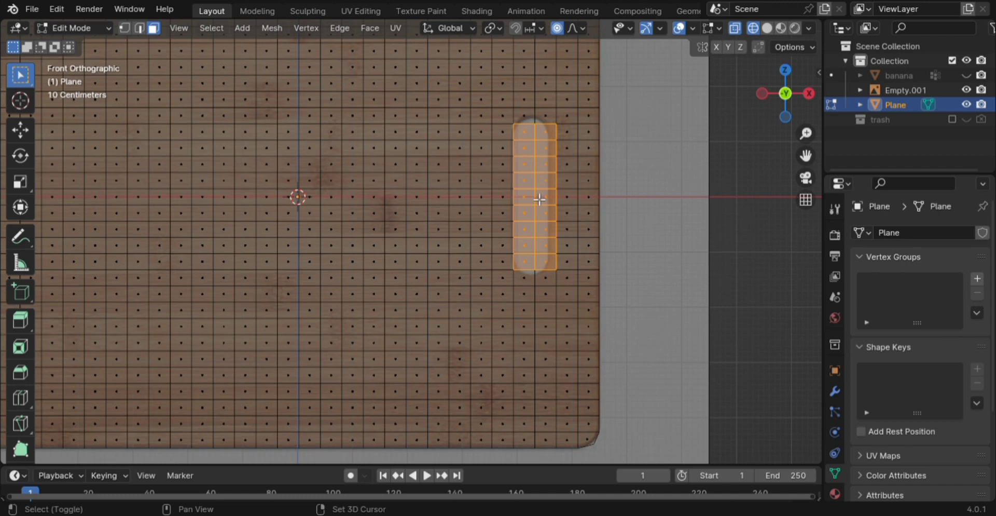
key(x)
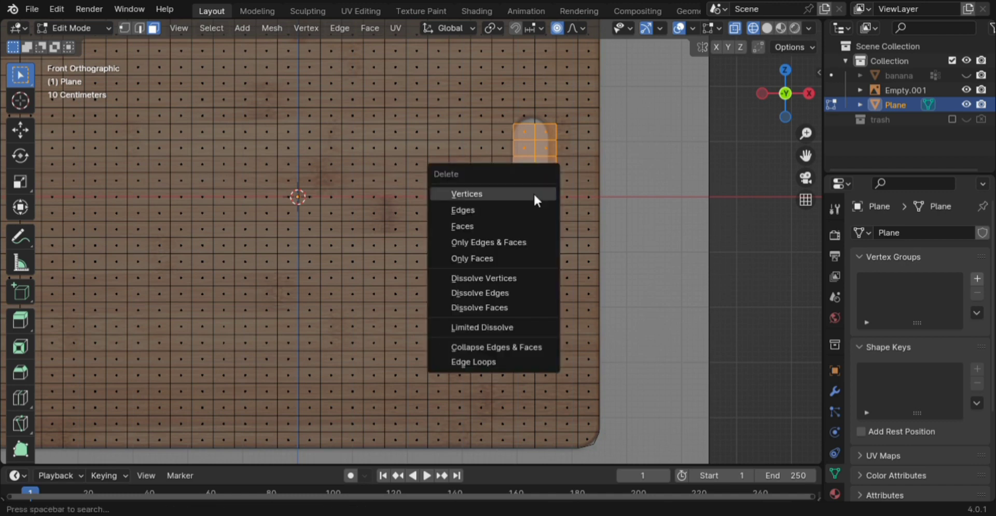
click(524, 227)
Step: Examine how the handle opening's edges fit the reference slot, comparing X-ray and viewport shading modes
scroll(547, 206, up, 2)
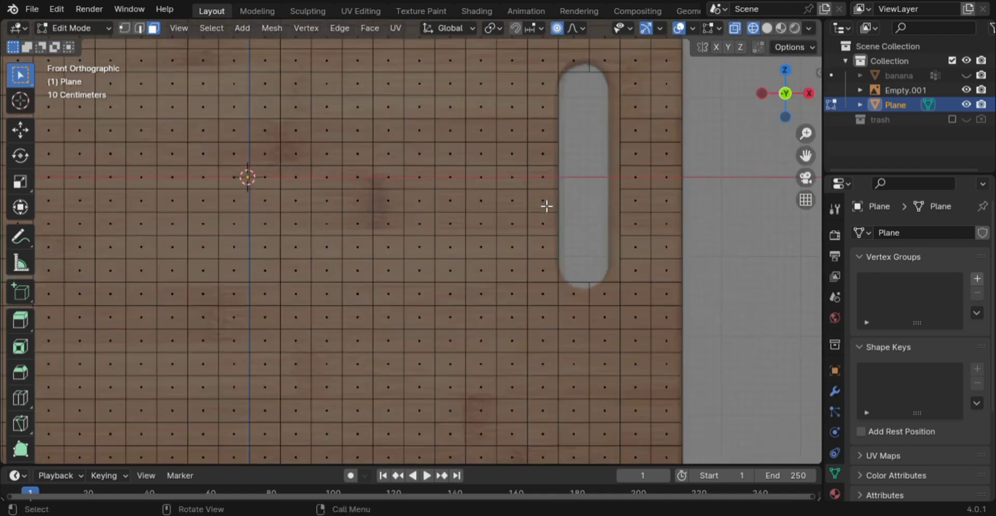
shift+middle_drag(598, 187, 466, 297)
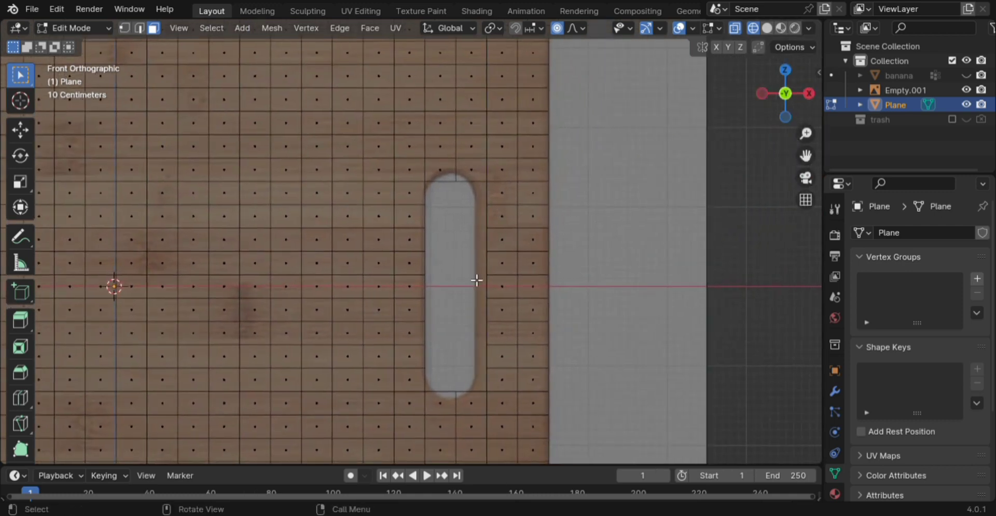
scroll(480, 275, up, 1)
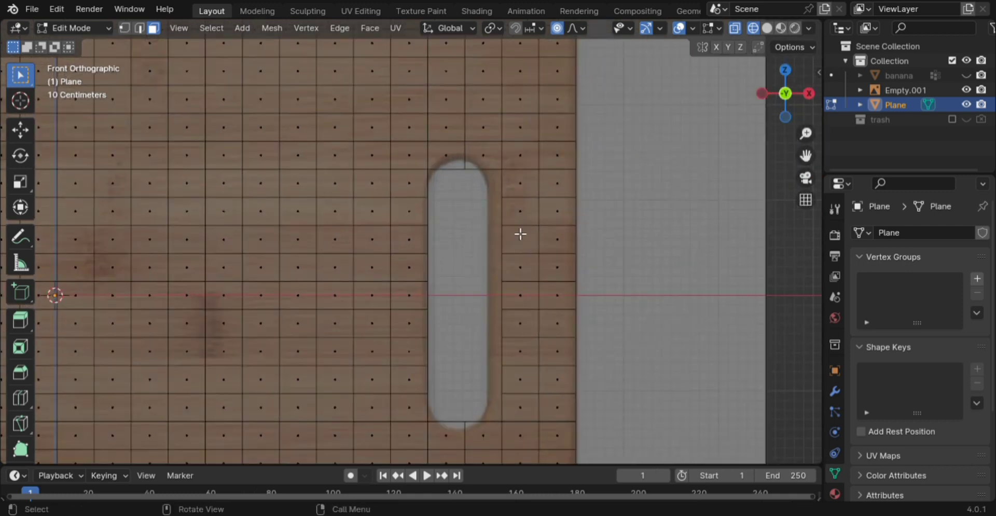
key(2)
key(alt+z)
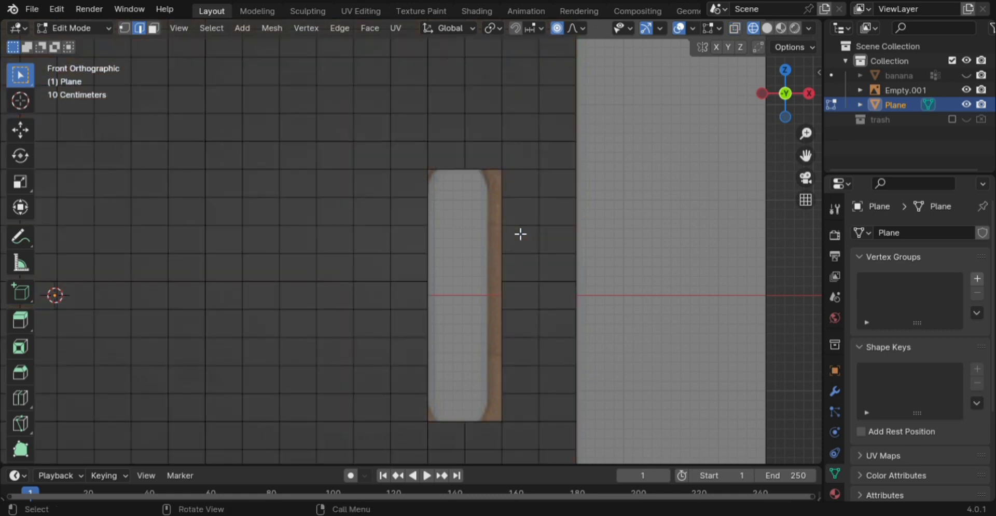
key(shift+z)
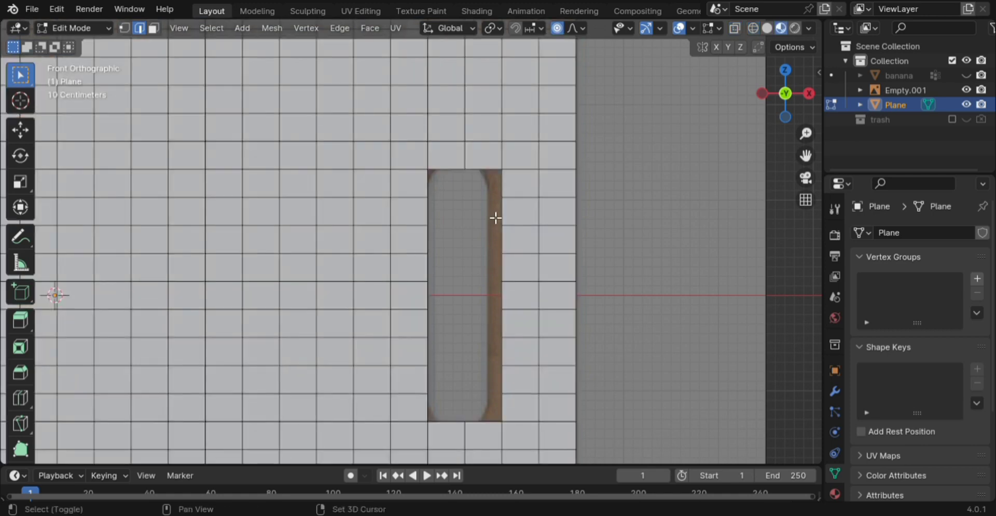
scroll(502, 224, up, 2)
scroll(503, 228, up, 4)
shift+middle_drag(521, 225, 395, 370)
key(shift+z)
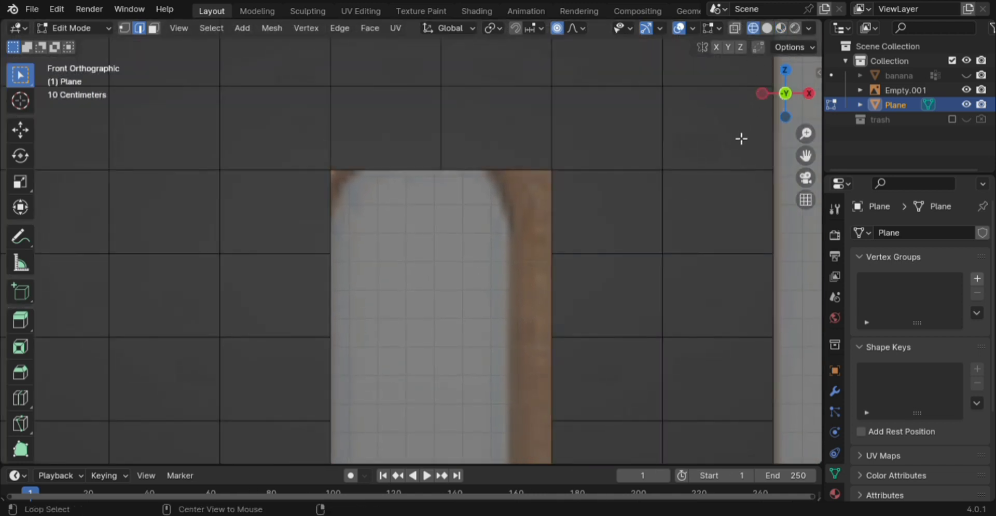
key(alt+z)
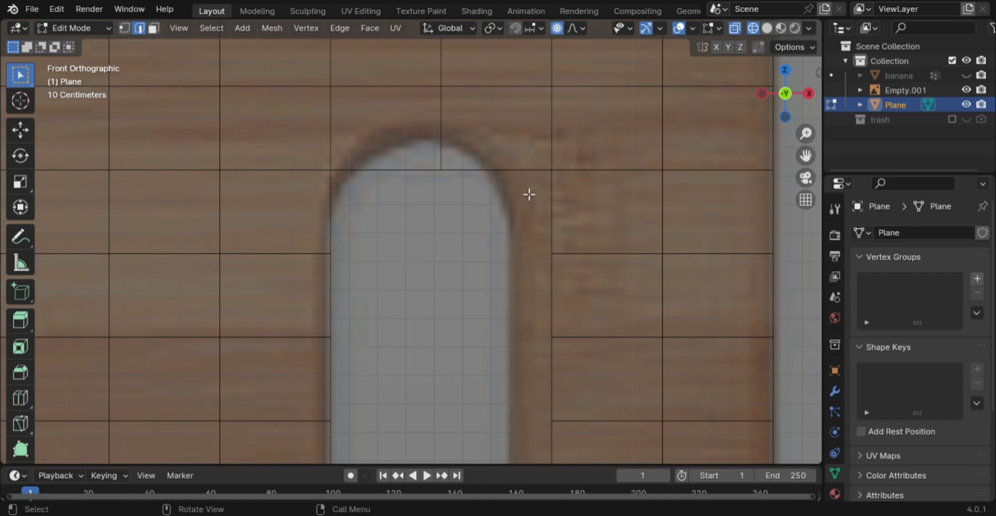
Step: Turn off proportional editing and move the middle vertex of the opening's upper edge about 0.16 m up, just above the slot's arc
key(1)
click(443, 179)
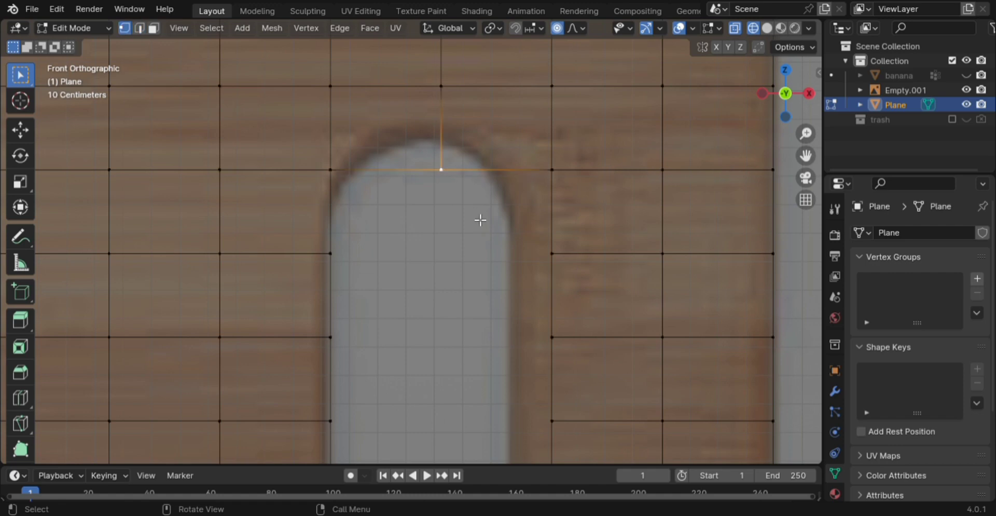
key(g)
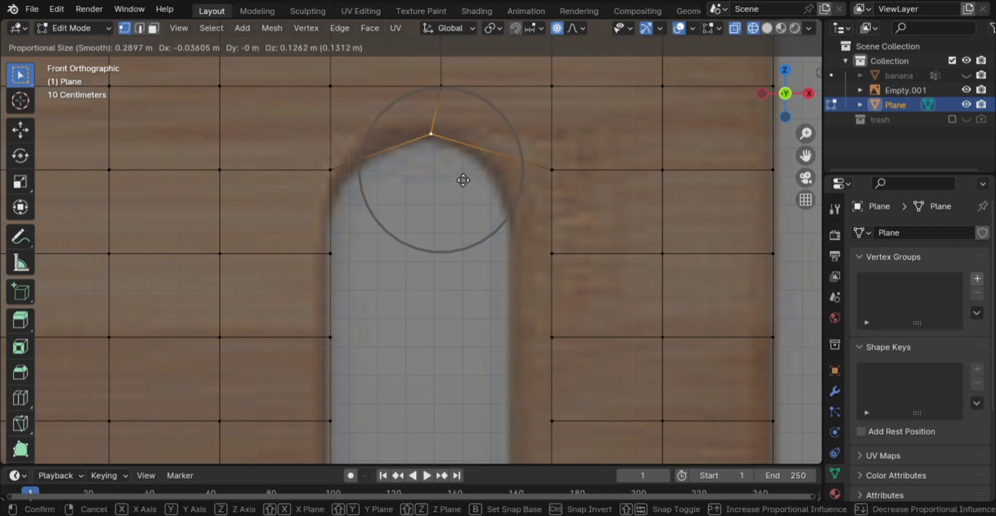
key(Escape)
click(557, 28)
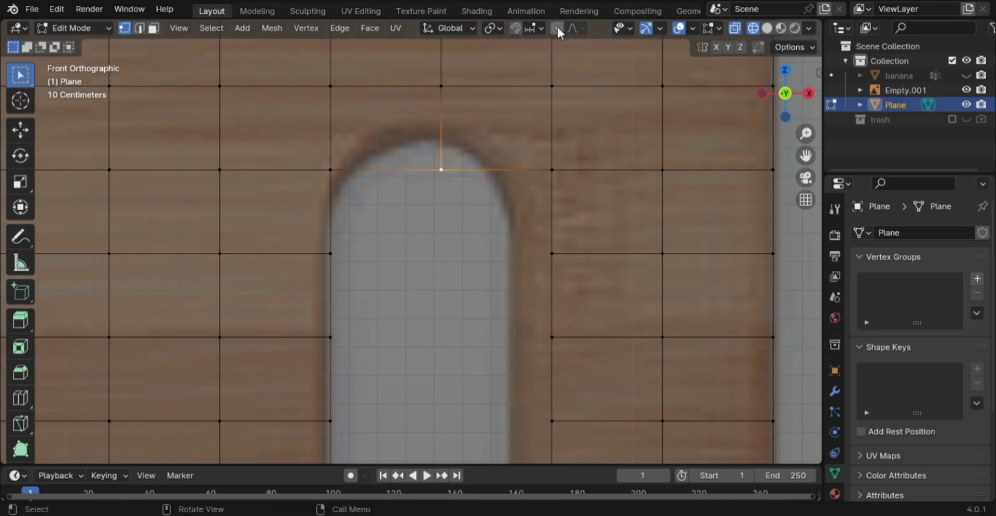
key(g)
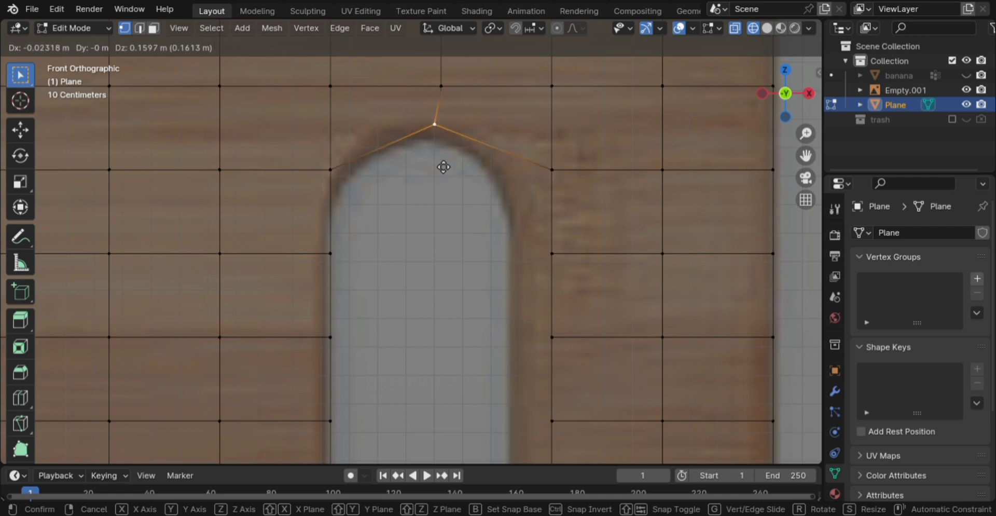
click(442, 166)
click(542, 170)
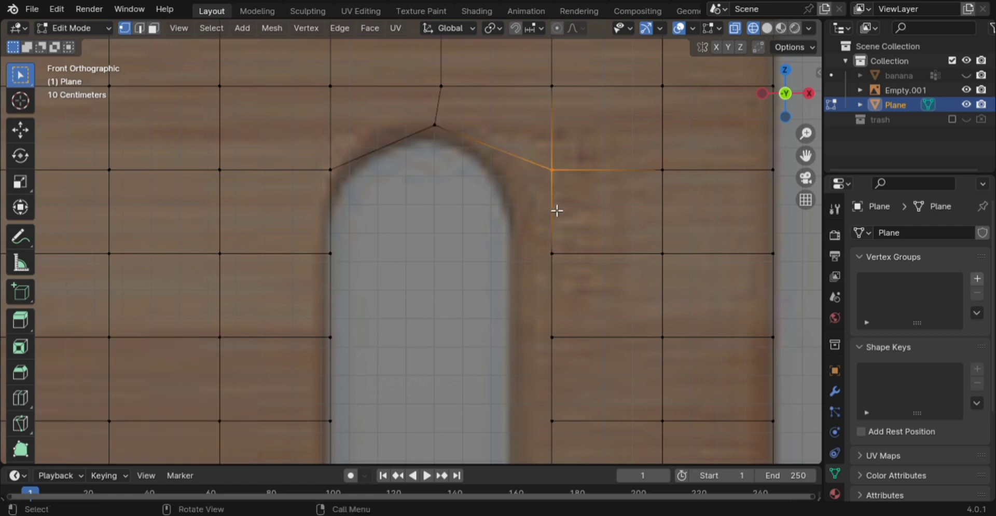
key(g)
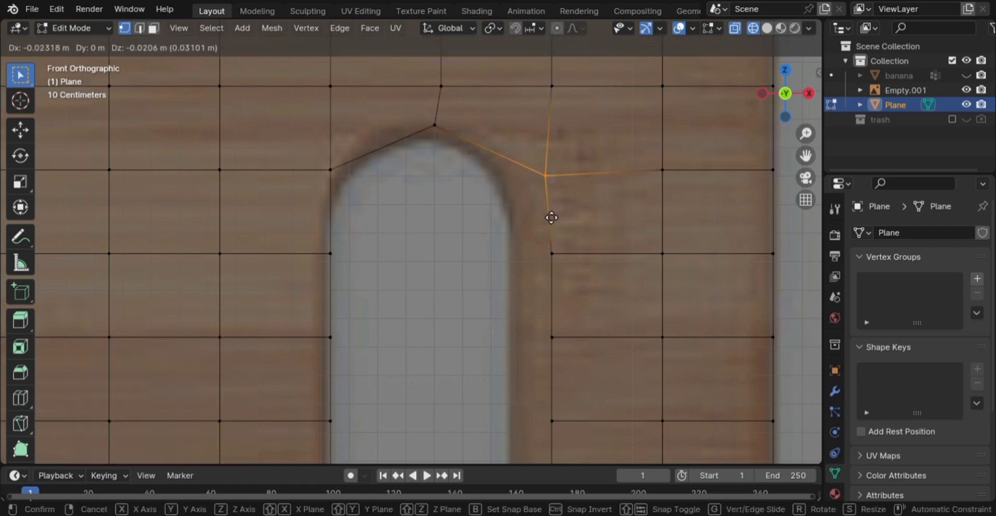
right_click(474, 122)
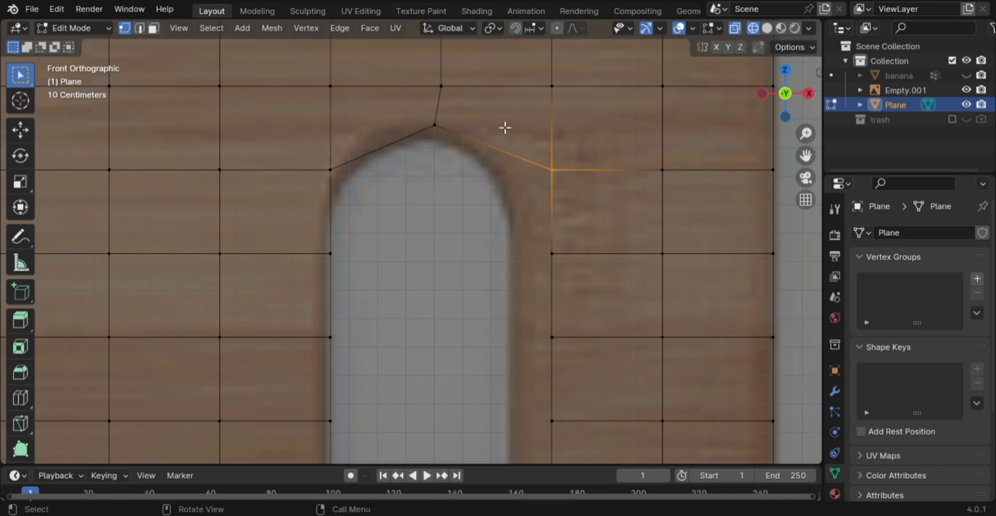
Step: Undo the upward move of the middle vertex on the handle opening's upper edge
scroll(509, 133, down, 4)
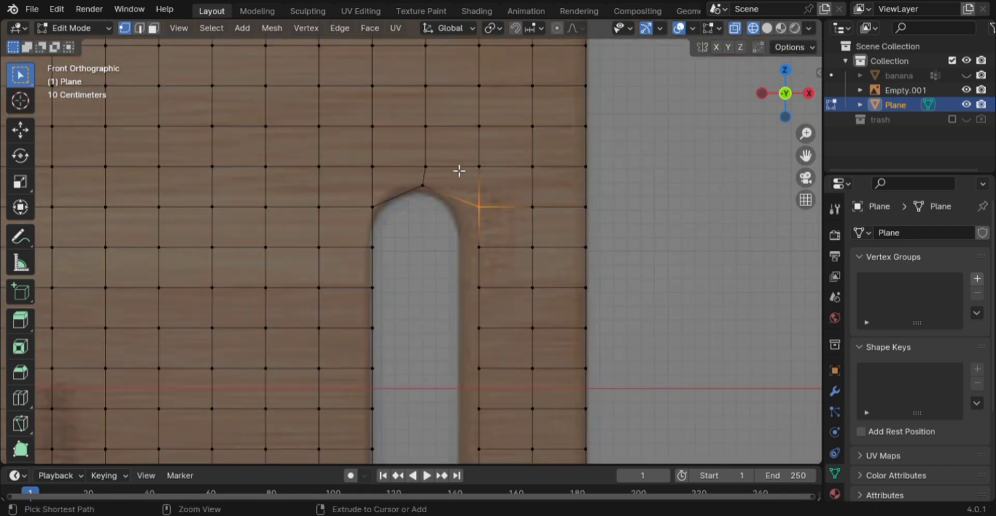
key(ctrl+z)
key(ctrl+z)
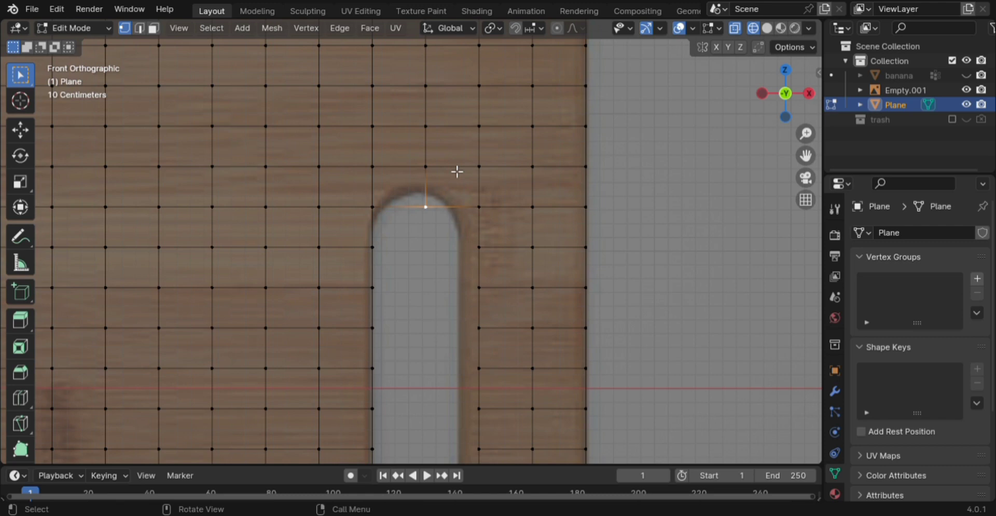
Step: Add a vertical loop cut to each of the two face columns above the opening, the right one at factor -0.083 and the left one centred
key(ctrl+r)
double_click(455, 169)
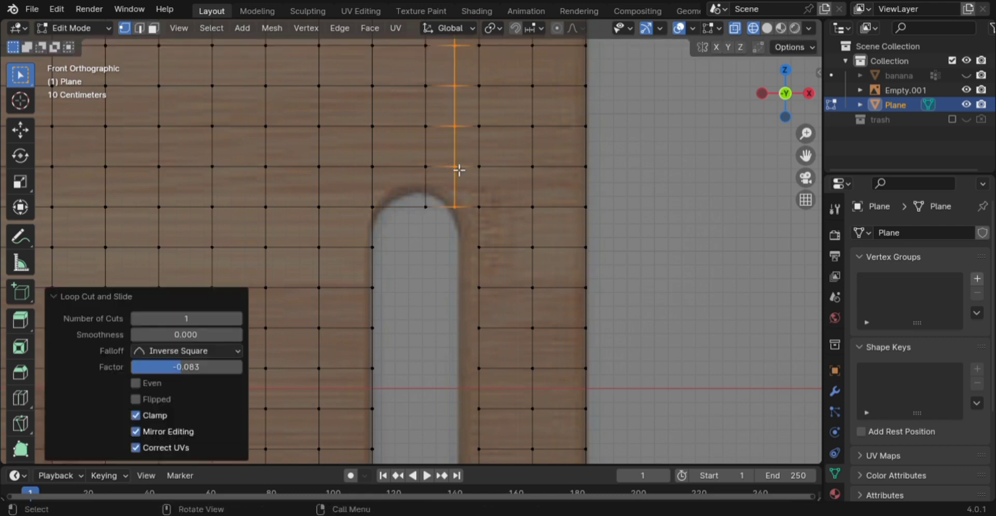
key(ctrl+r)
double_click(392, 167)
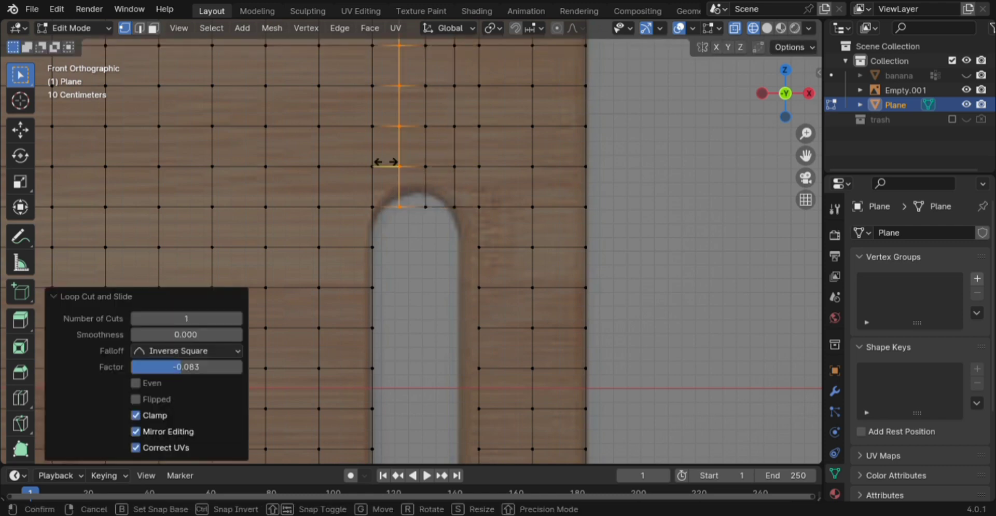
Step: Add a vertical loop cut to each of the two face columns below the opening, the right one at factor 0.040 and the left one centred
scroll(447, 289, down, 2)
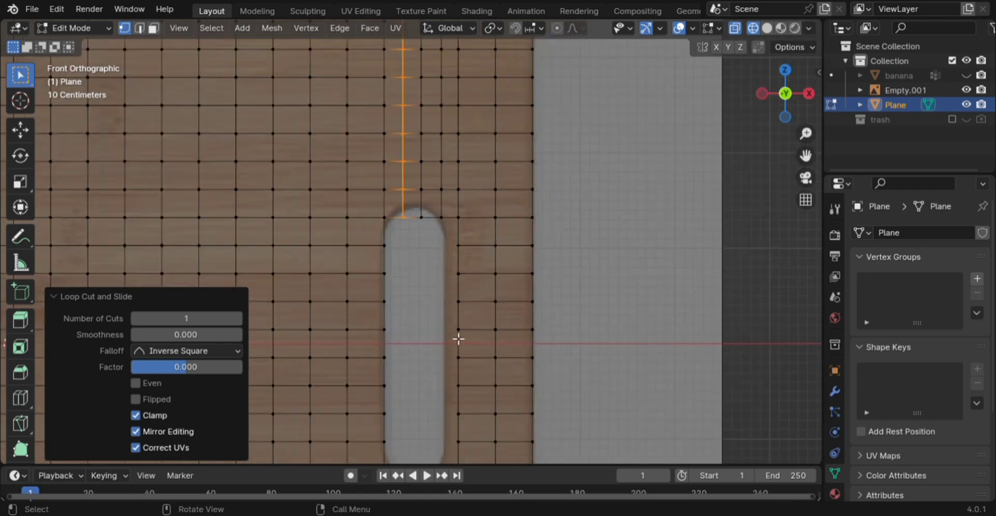
shift+middle_drag(458, 254, 470, 109)
key(ctrl+r)
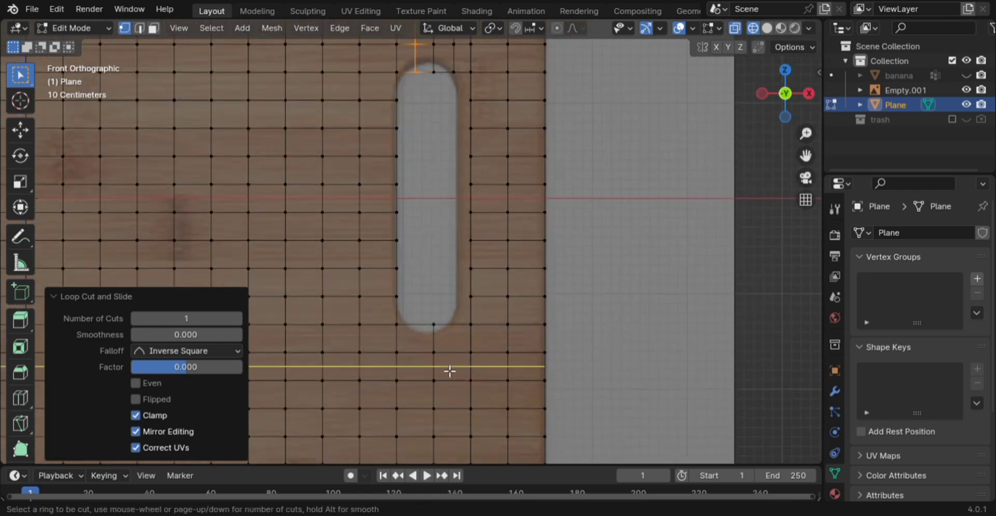
click(451, 349)
click(451, 352)
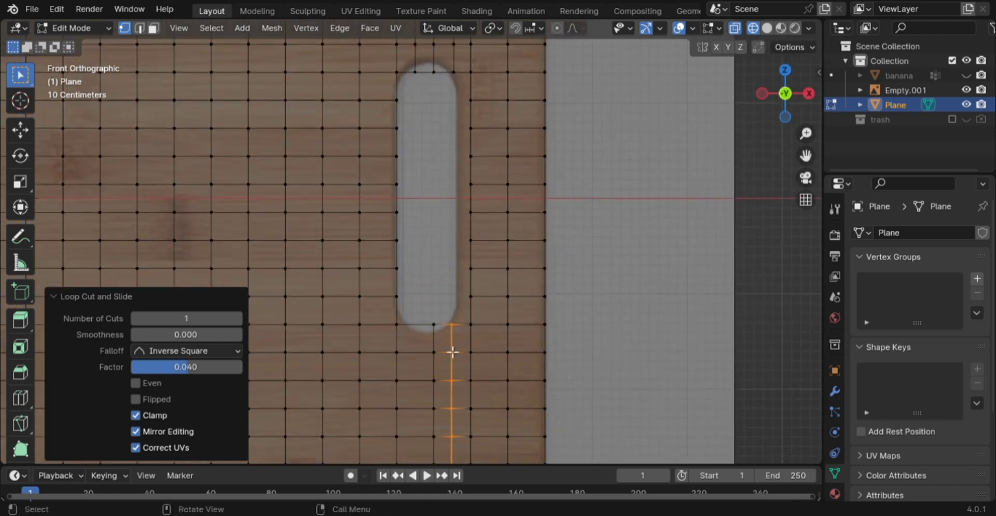
key(ctrl+r)
double_click(421, 352)
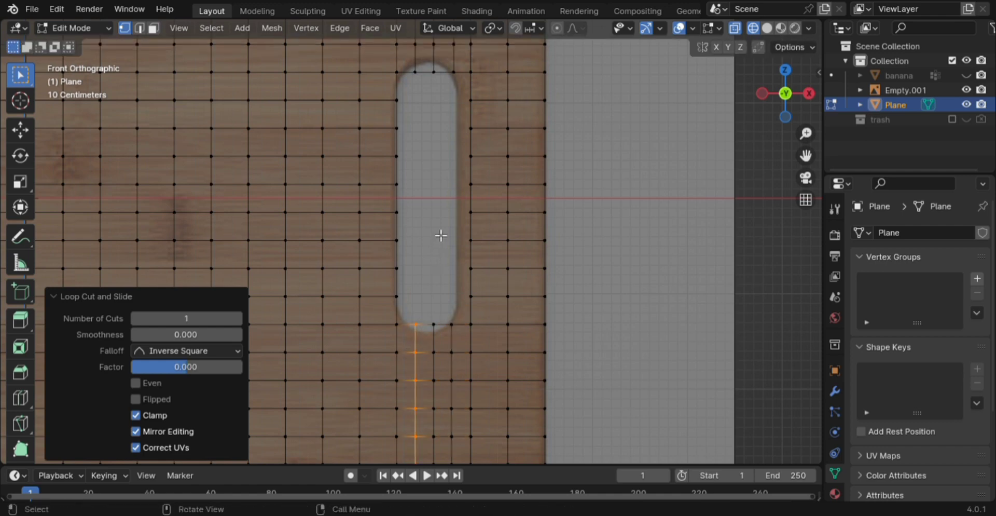
Step: Move the left and middle inner vertices of the opening's upper edge straight up together to the top of the slot's arc
shift+middle_drag(469, 149, 463, 306)
scroll(469, 303, up, 4)
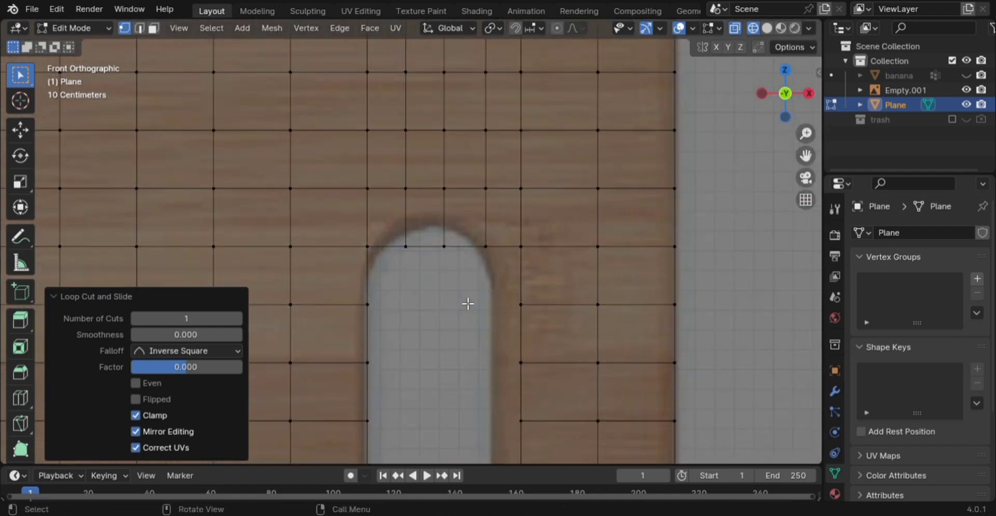
scroll(469, 285, up, 1)
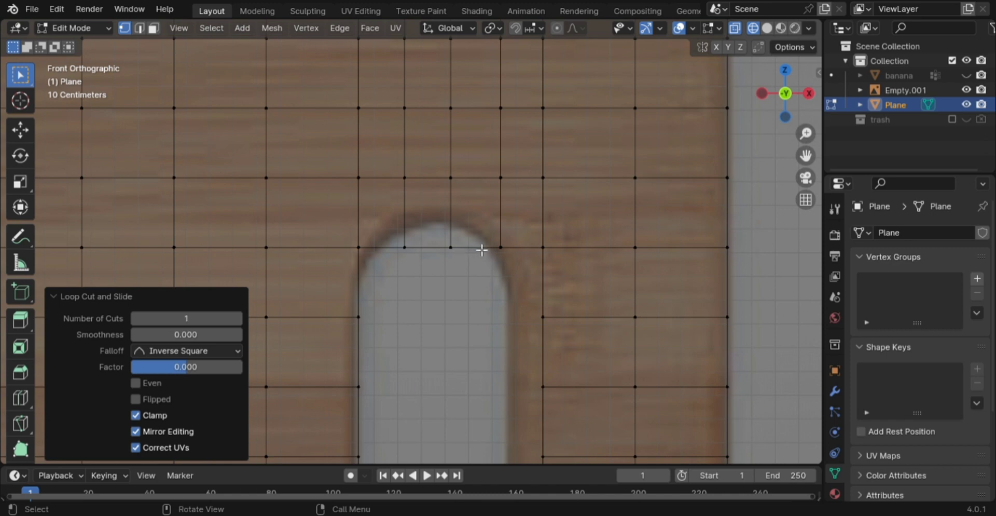
drag(468, 234, 384, 263)
key(g)
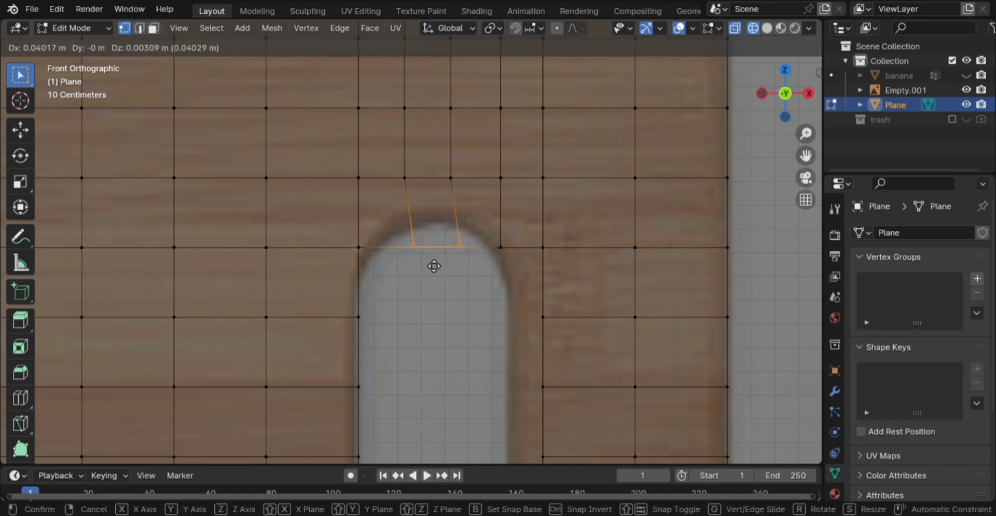
click(424, 237)
Step: Move the right inner vertex of the opening's upper edge about -0.037 m in X and 0.025 m in Z onto the slot's arc
click(501, 261)
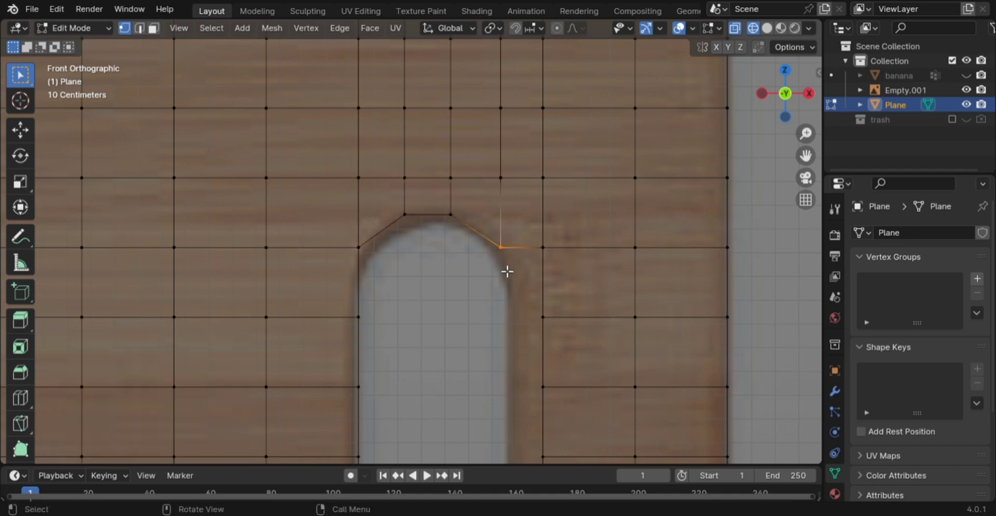
key(g)
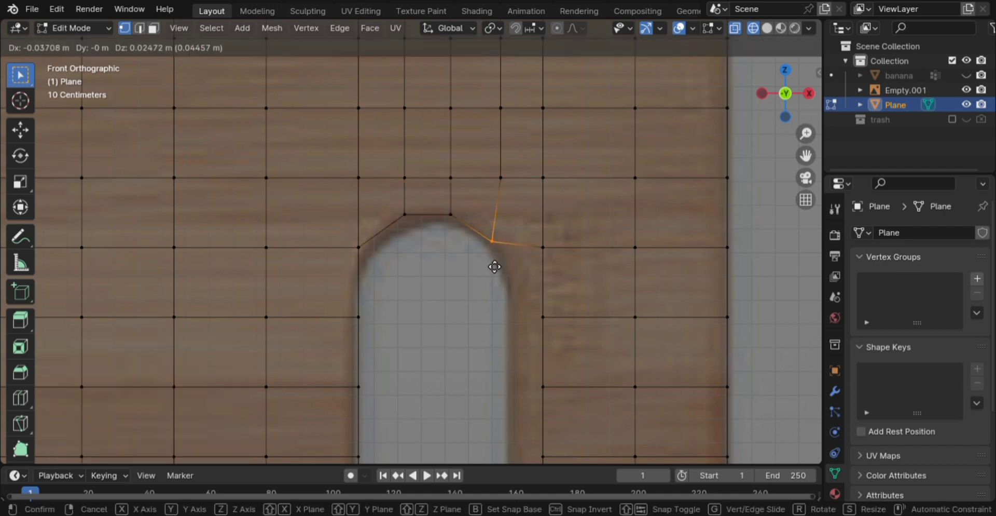
click(493, 264)
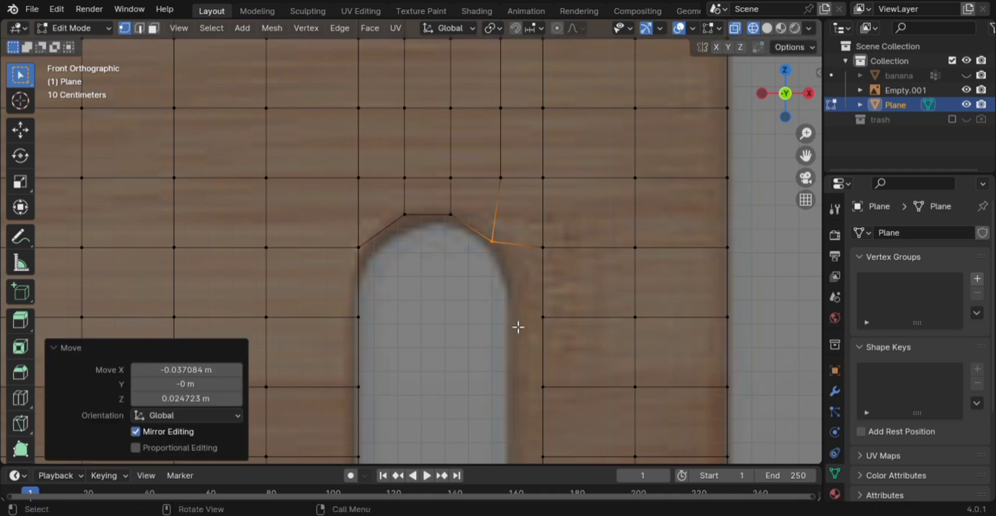
Step: Extrude the vertices along the opening's right side about -0.12 m in X toward the reference slot's straight edge
scroll(566, 326, down, 6)
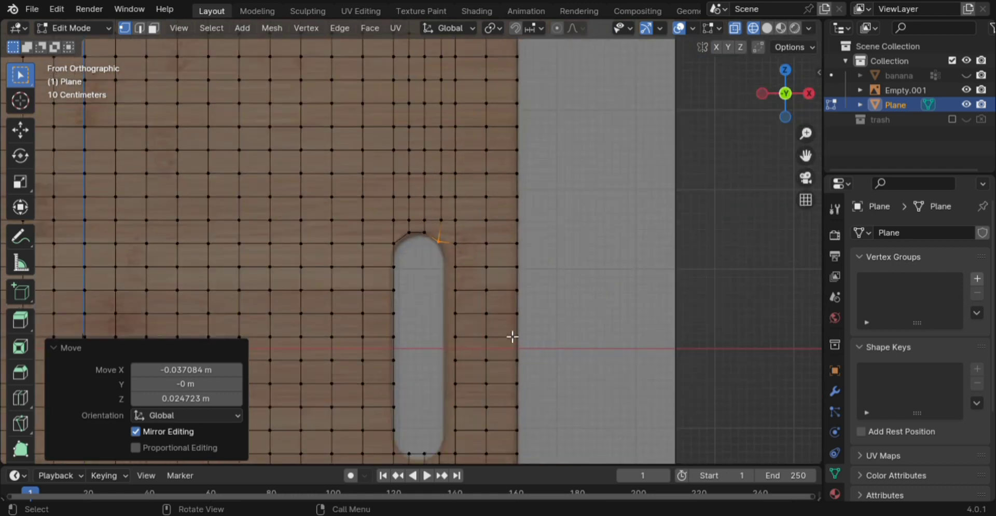
shift+middle_drag(512, 336, 563, 304)
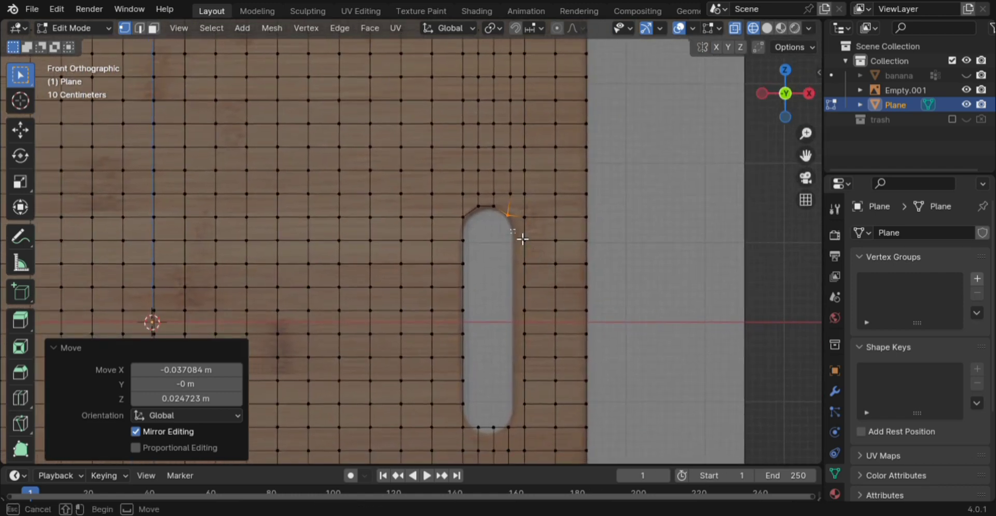
drag(517, 227, 548, 406)
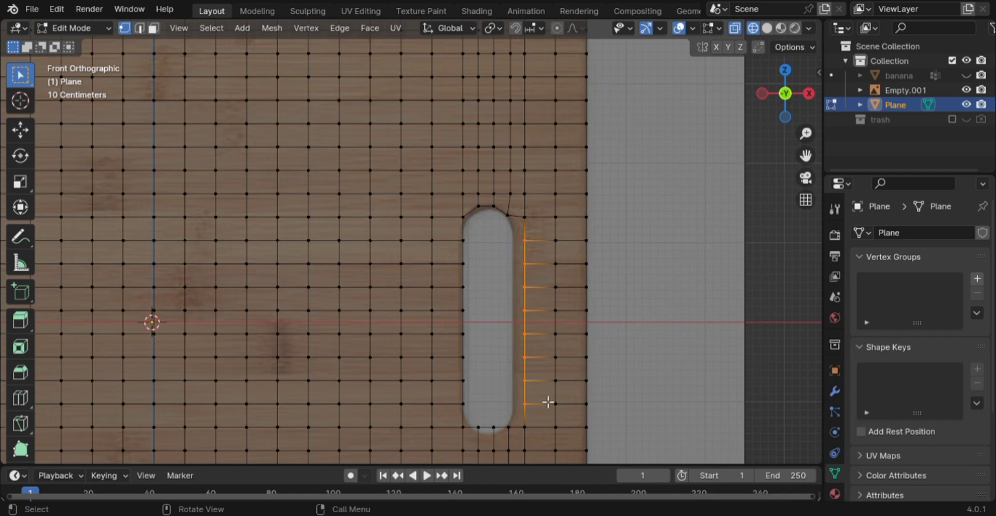
key(g)
key(x)
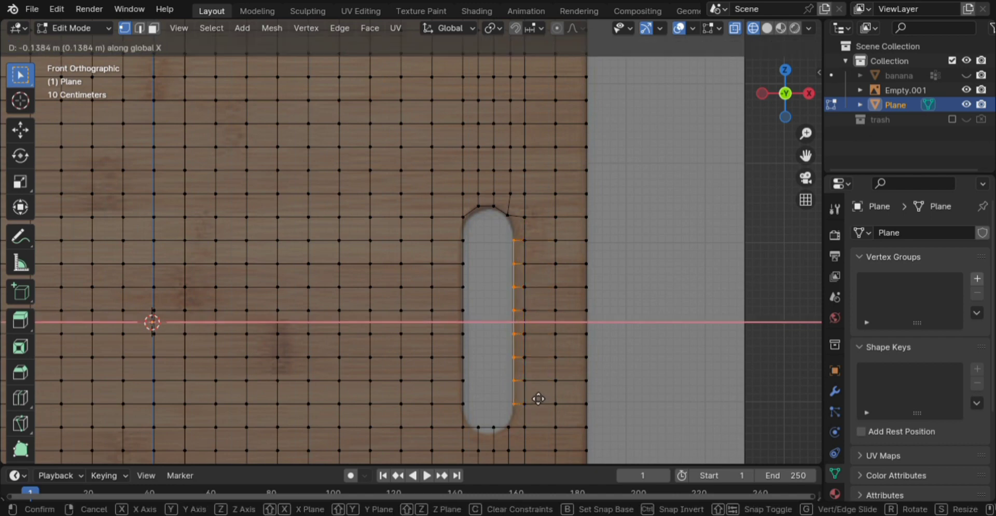
click(540, 399)
Step: Add a centred horizontal loop cut in the face row between the opening's upper right corner and the board's right edge
scroll(545, 353, up, 6)
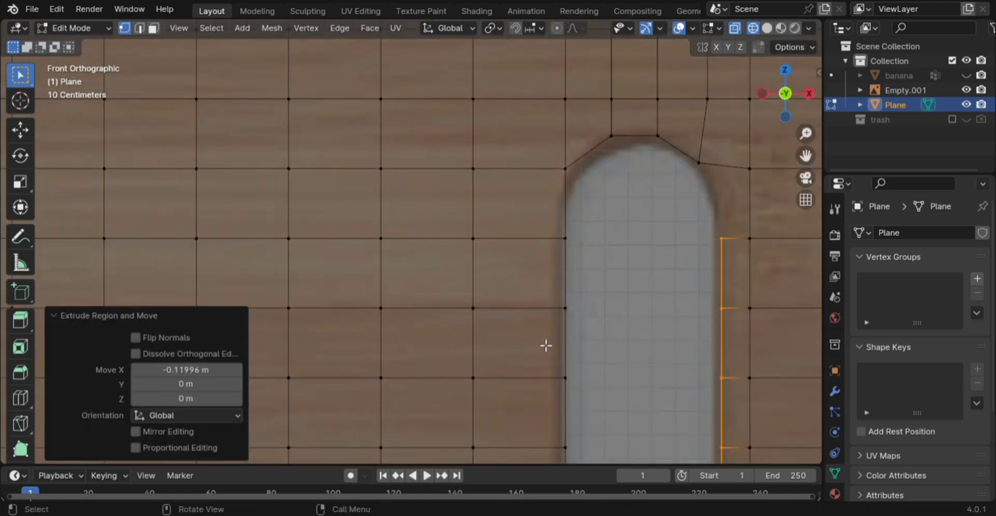
shift+middle_drag(622, 318, 434, 372)
scroll(485, 327, up, 1)
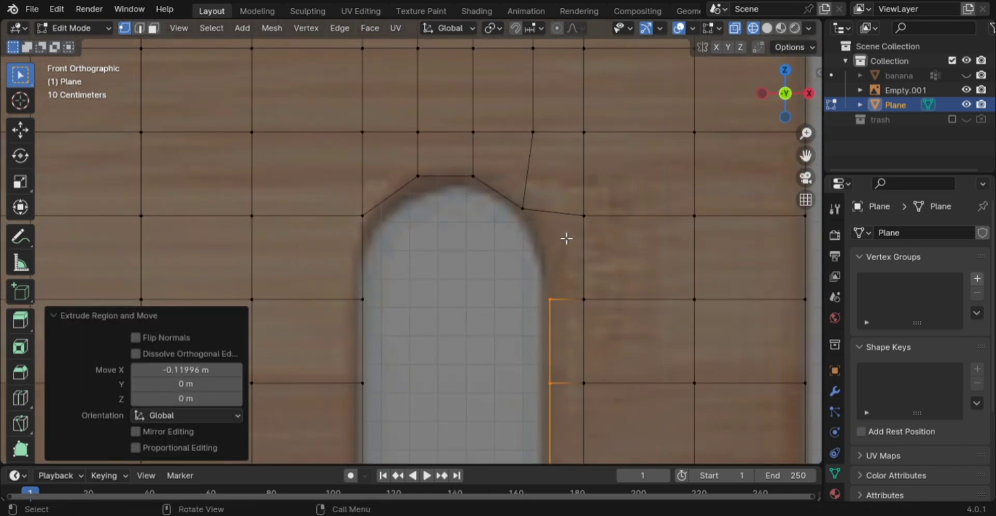
key(ctrl+r)
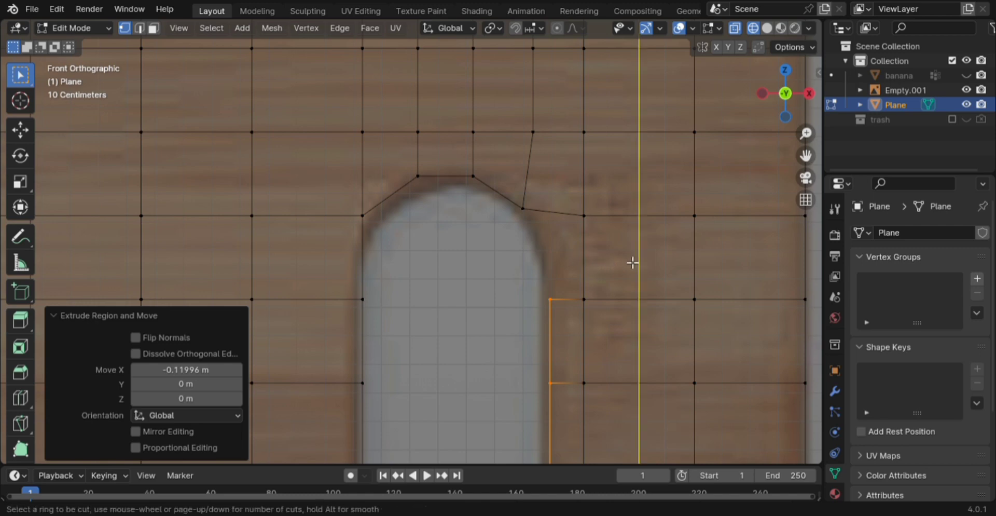
click(663, 260)
click(665, 260)
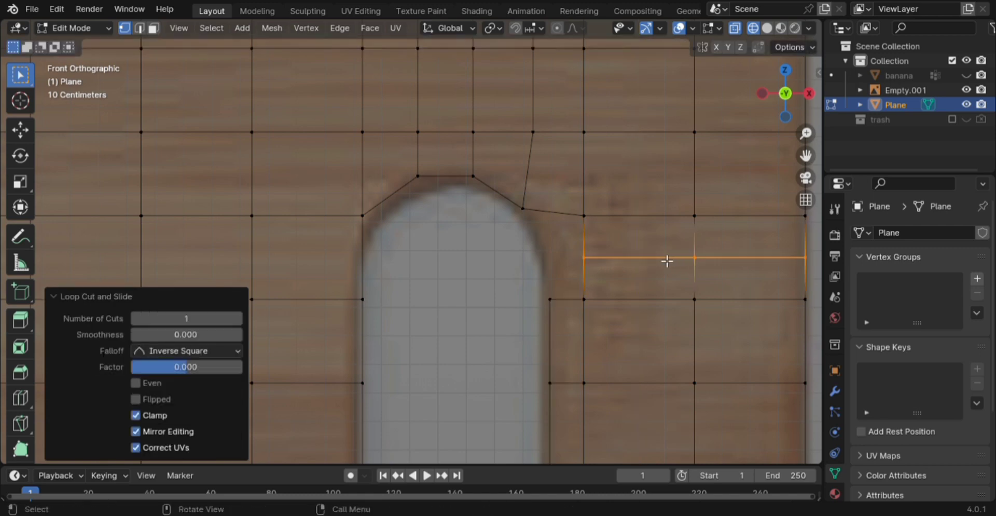
Step: Extrude the loop cut's inner end vertex about -0.152 m in X to the slot's outline
click(591, 255)
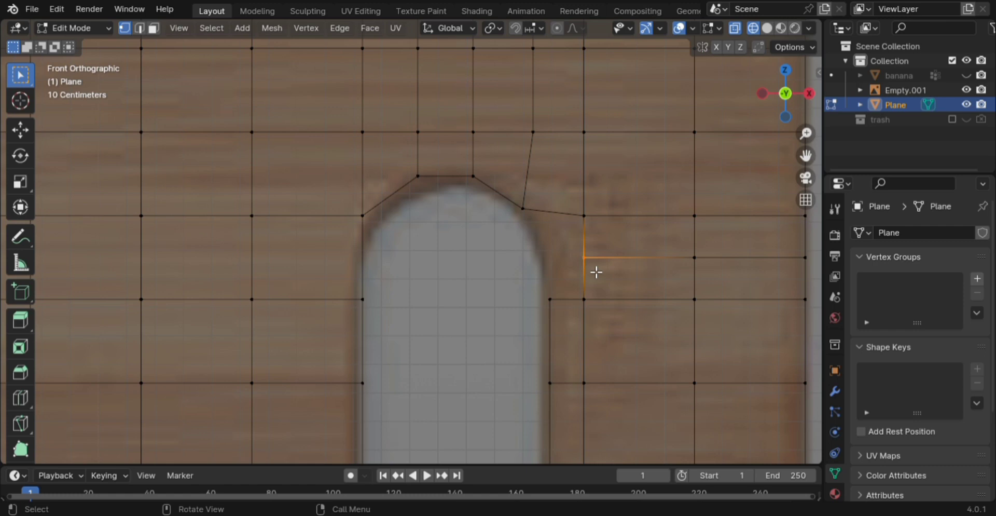
key(g)
key(x)
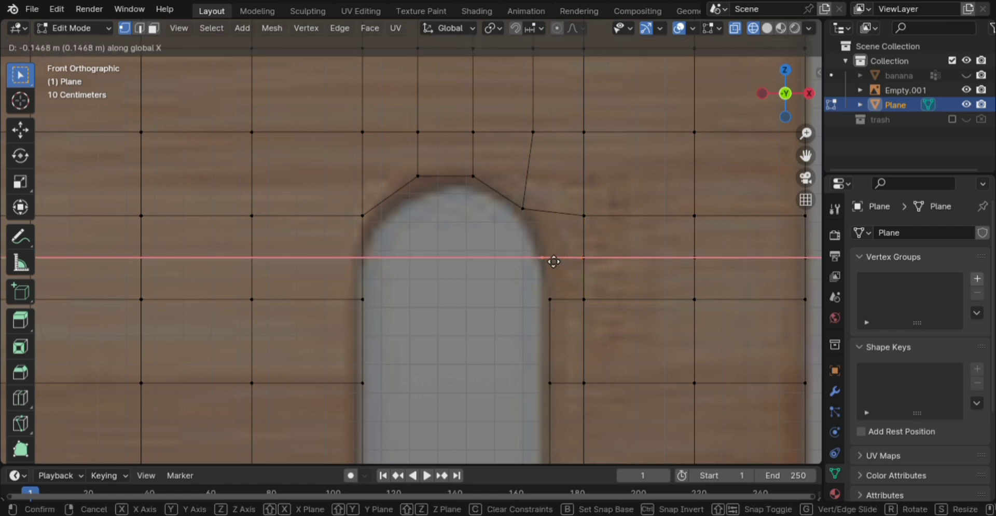
click(553, 261)
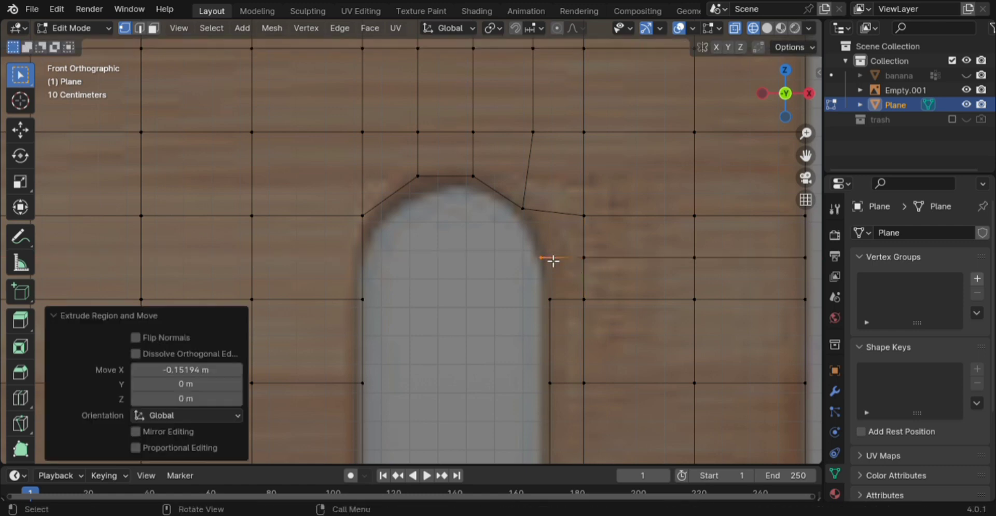
Step: Connect the upper right arc vertex, the newly extruded vertex and the top of the extruded side strip with edges following the slot's curve
click(531, 216)
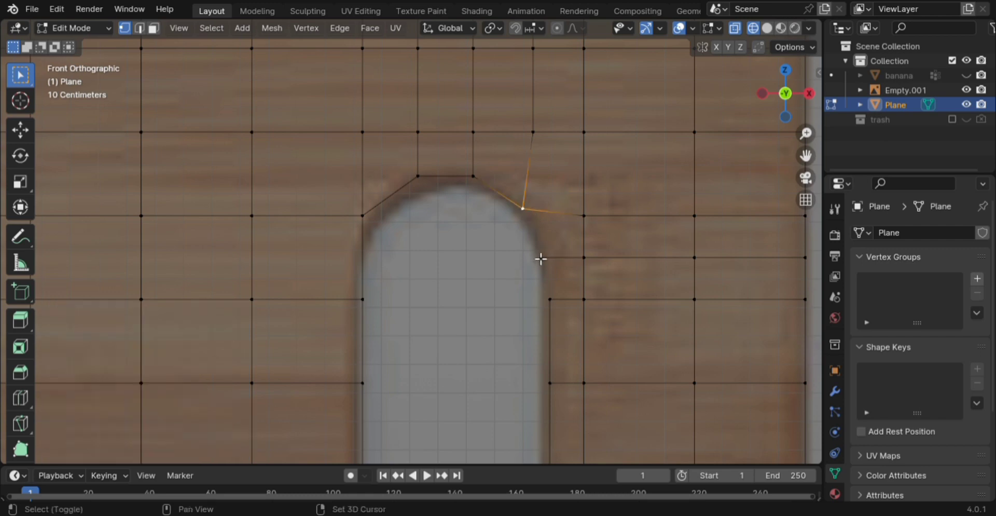
key(j)
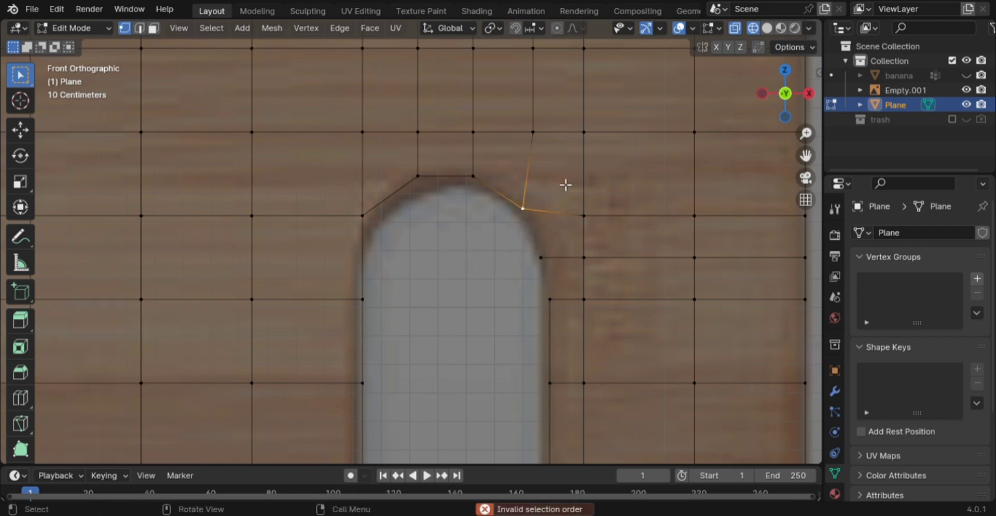
shift+click(553, 259)
key(j)
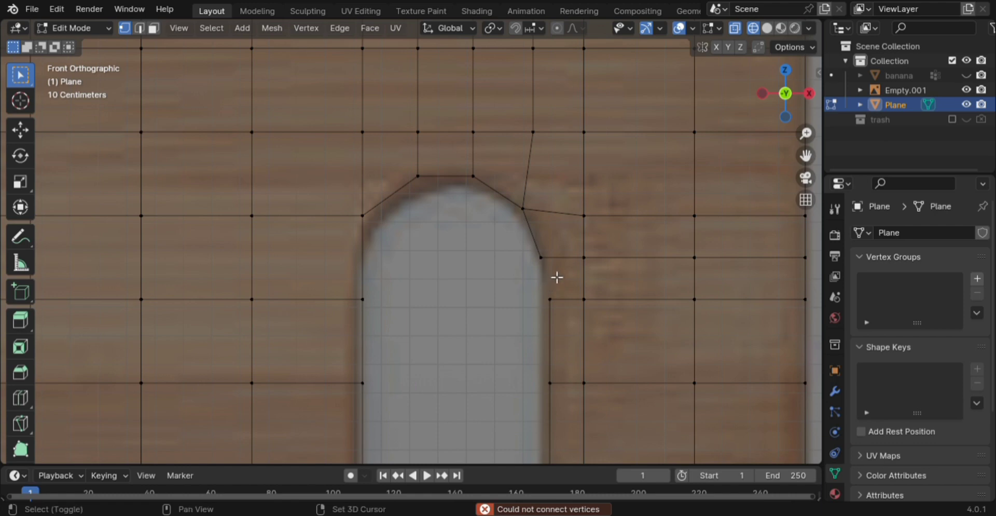
drag(556, 251, 538, 281)
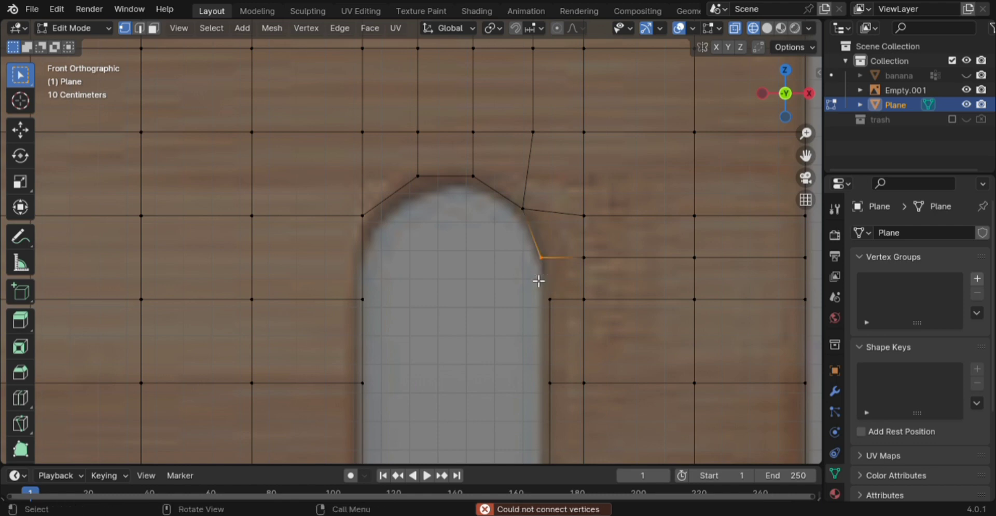
shift+click(557, 304)
key(f)
scroll(560, 330, down, 2)
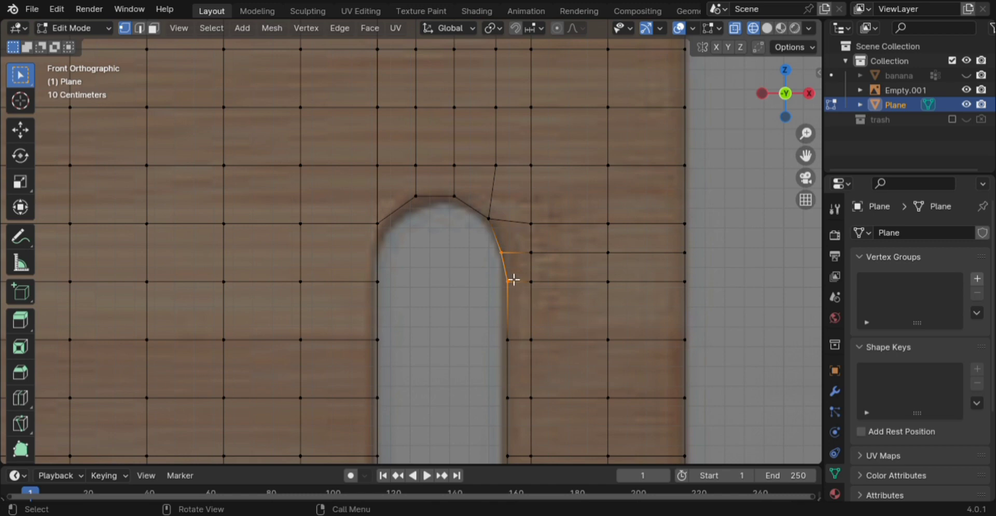
Step: Add a horizontal loop cut at factor 0.051 in the face row between the opening's lower right corner and the board's right edge
click(509, 286)
scroll(538, 327, down, 5)
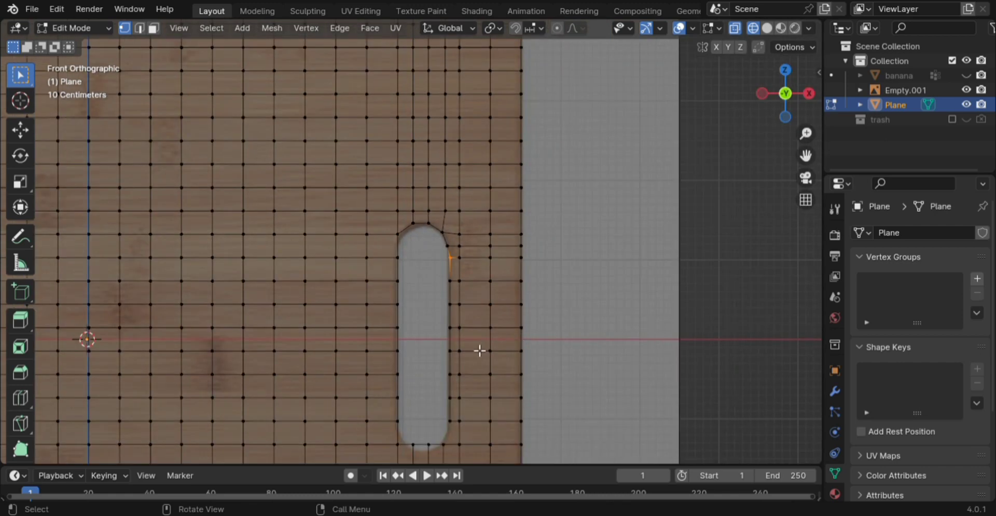
shift+middle_drag(480, 351, 504, 194)
scroll(503, 236, up, 5)
shift+middle_drag(526, 281, 512, 179)
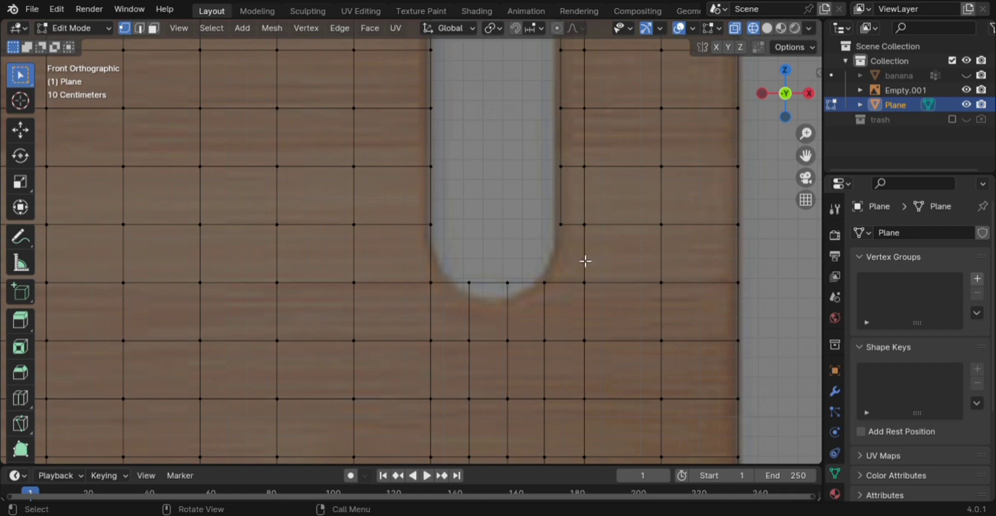
key(ctrl+r)
click(613, 257)
click(597, 254)
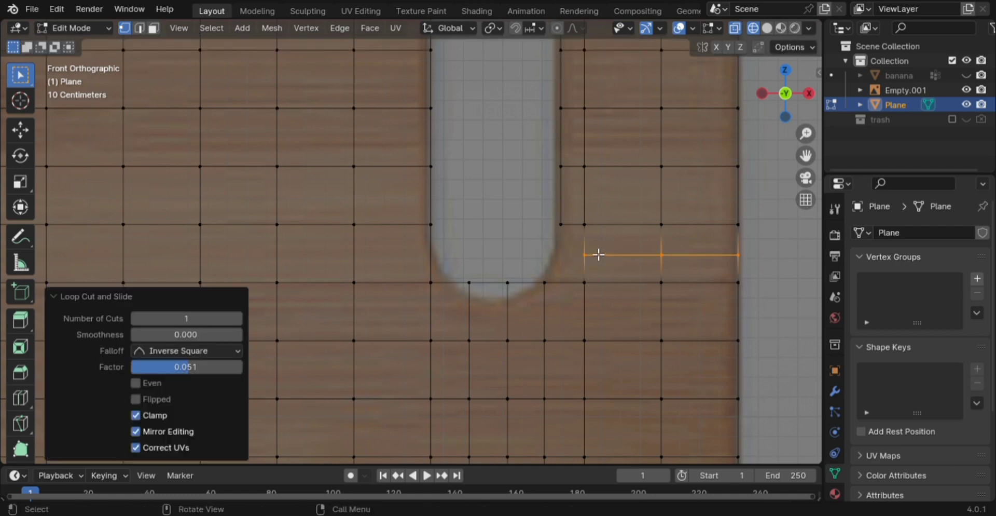
Step: Extrude the lower right loop cut's inner end vertex about -0.148 m in X to the slot's outline
click(573, 263)
key(g)
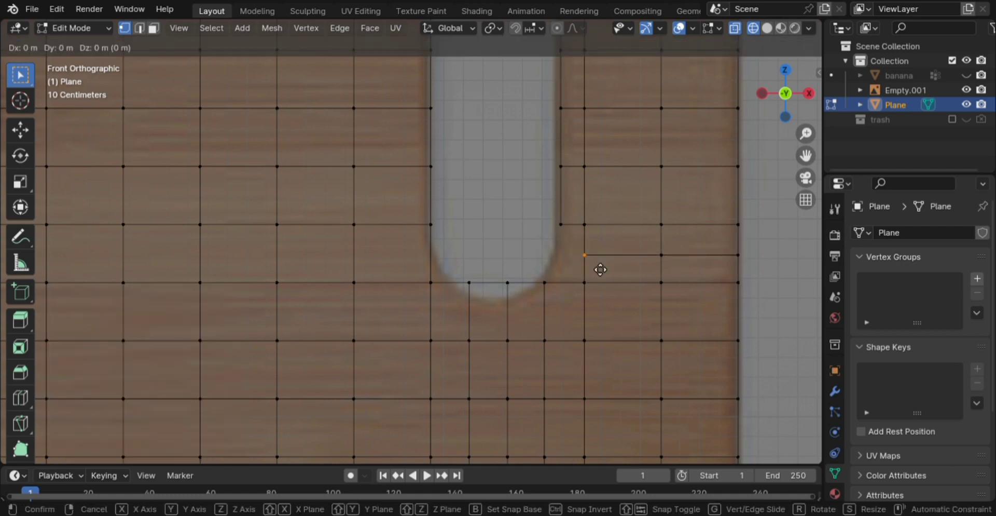
key(x)
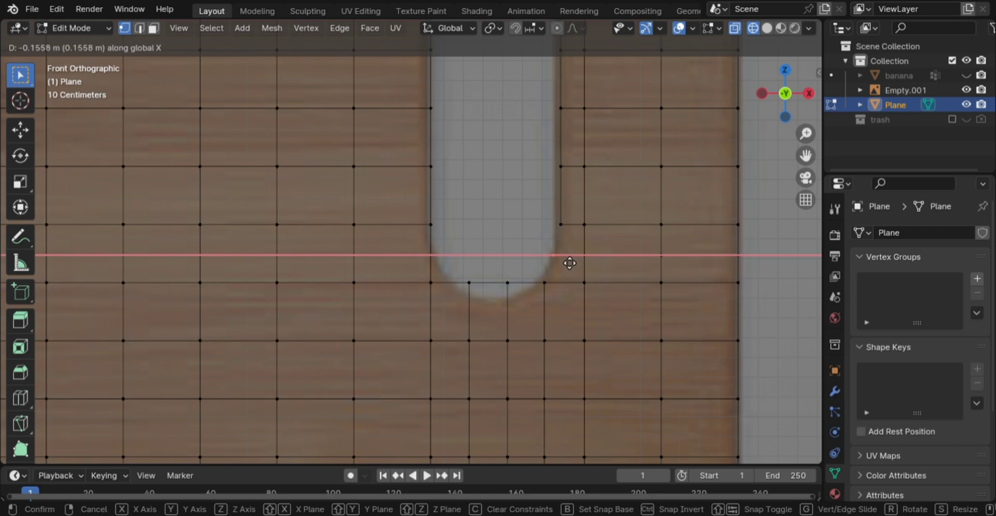
click(570, 263)
Step: Connect the bottom of the extruded side strip, the newly extruded vertex and the lower right arc vertex with edges along the slot's curve
shift+click(564, 225)
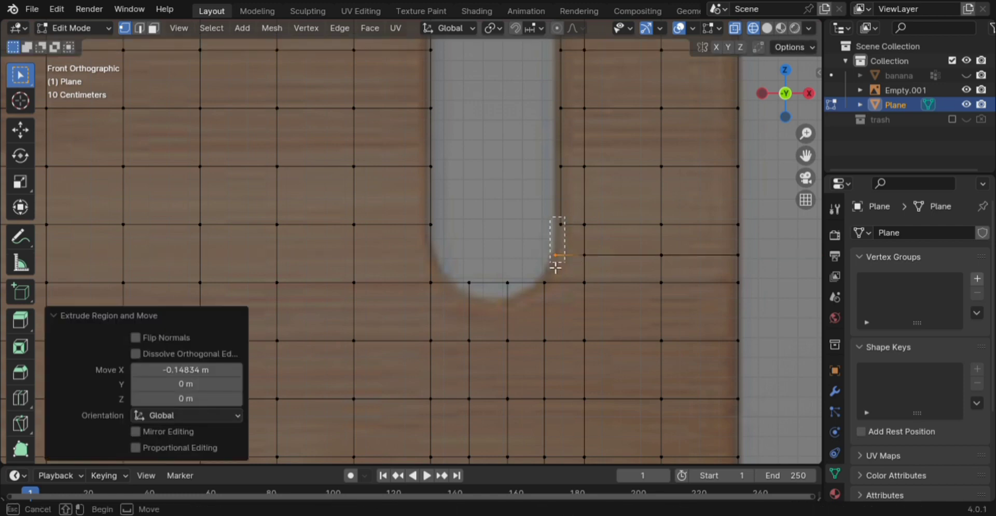
key(f)
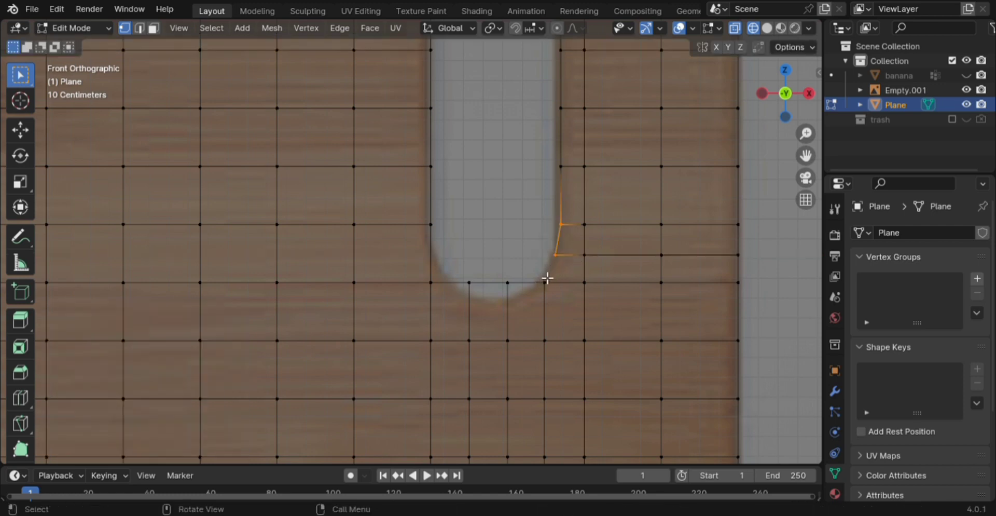
click(546, 283)
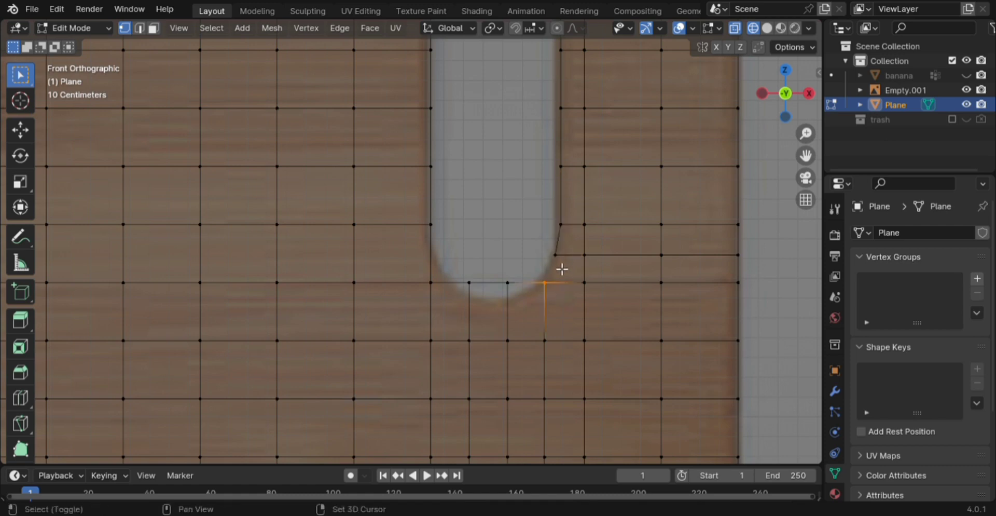
shift+click(554, 254)
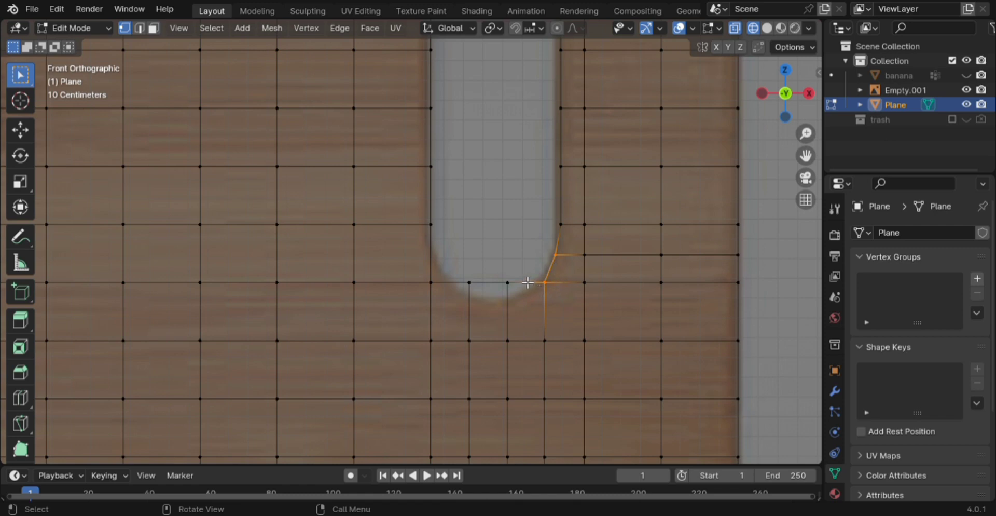
Step: Move the slot's two bottom vertices onto the outline, the right one about -0.082 m in Z, the left one about -0.033 m in X and -0.056 m in Z
click(507, 284)
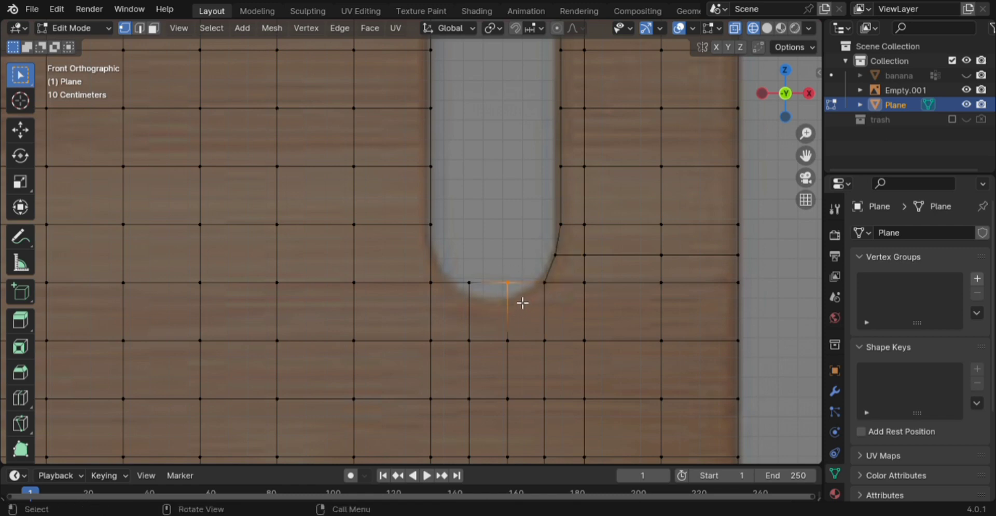
key(g)
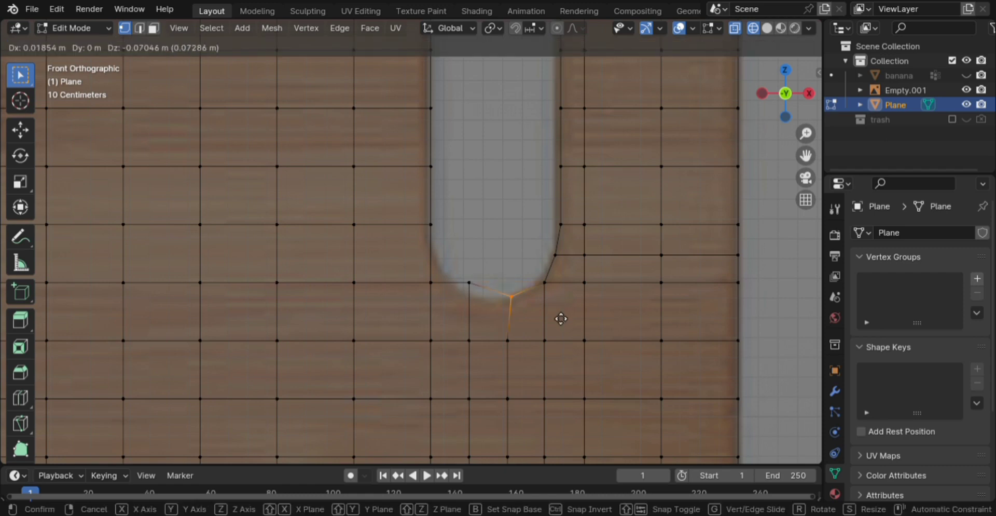
click(556, 323)
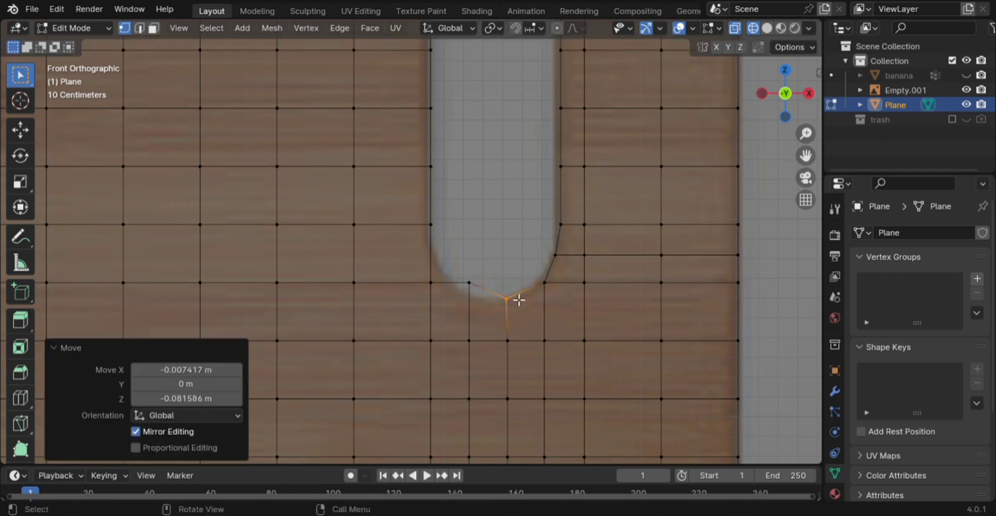
drag(461, 257, 480, 301)
key(g)
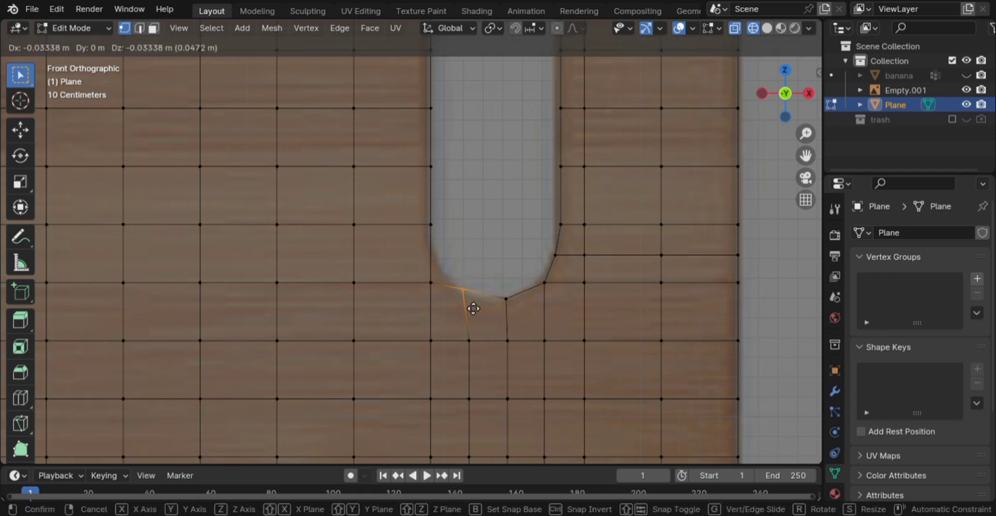
click(473, 312)
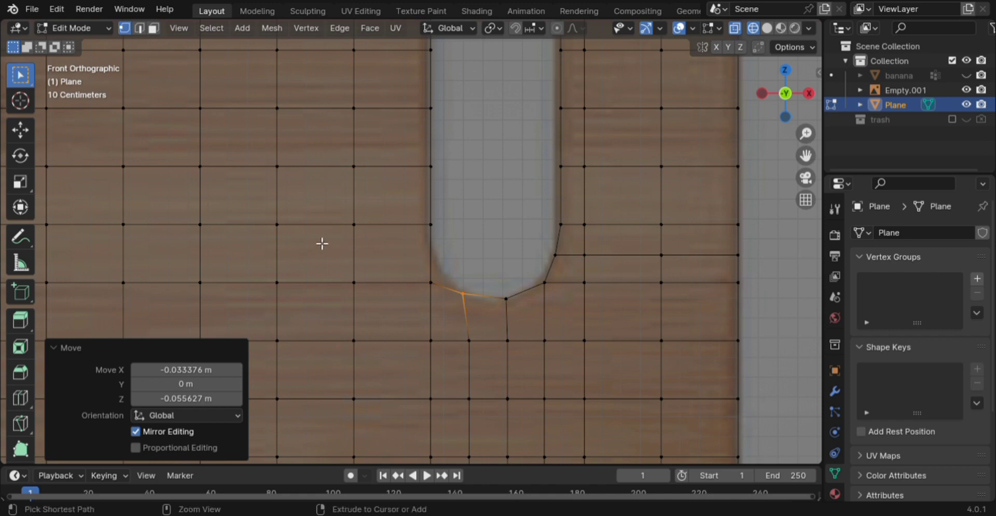
Step: Add a centred horizontal loop cut in the face row between the board's left edge and the slot's lower left corner
key(ctrl+r)
click(309, 260)
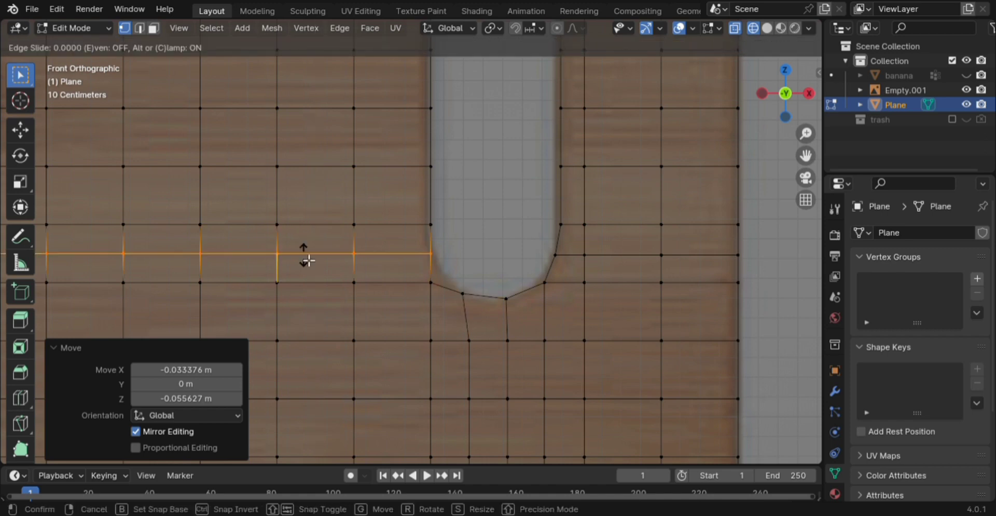
right_click(307, 257)
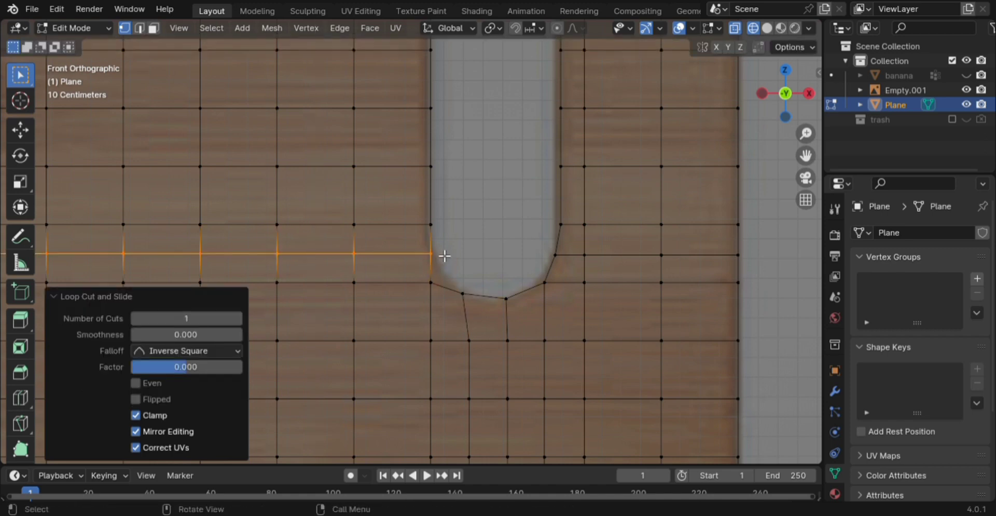
Step: Move the slot's lower left corner vertex about 0.041 m in X and 0.033 m in Z onto the rounded outline
click(434, 255)
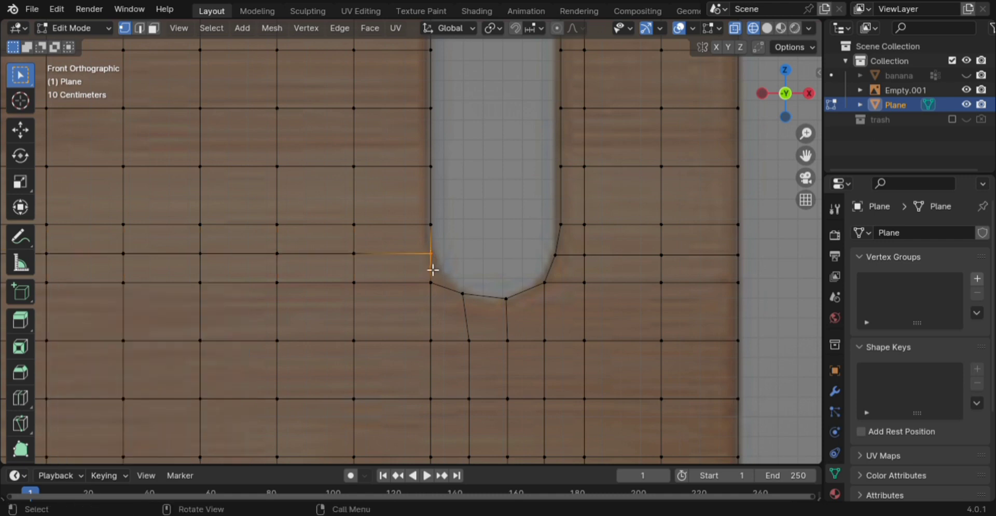
click(438, 287)
key(g)
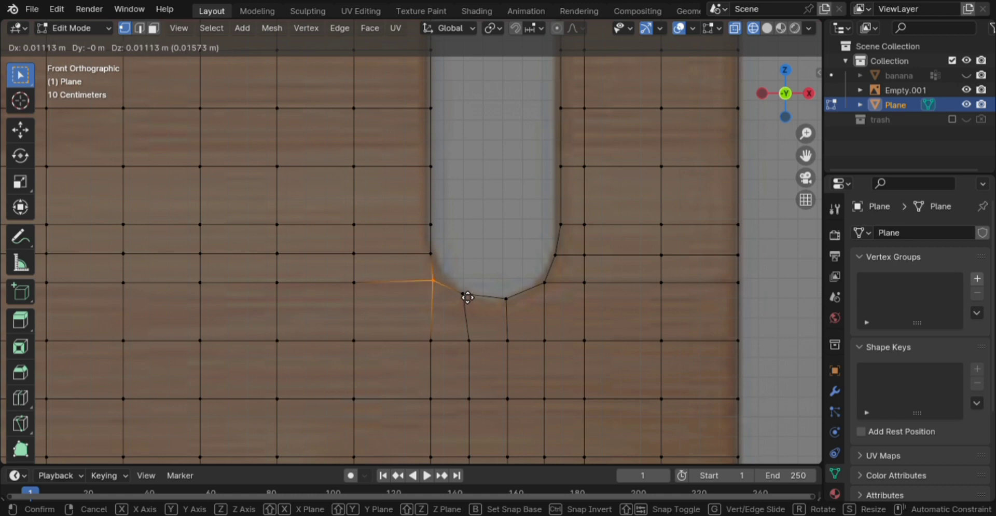
click(472, 292)
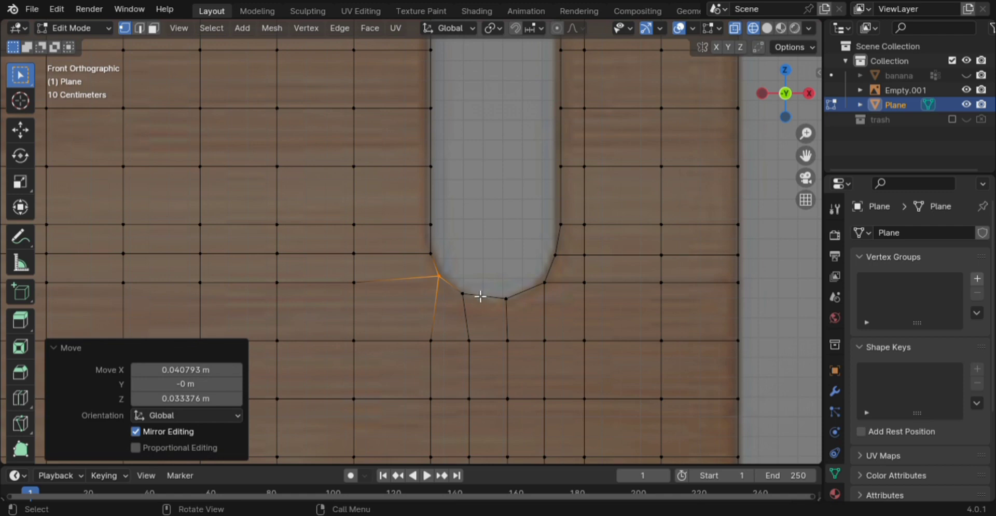
Step: Switch to edge selection, select the whole board mesh and change the viewport from wireframe to Material Preview shading
scroll(509, 304, down, 3)
scroll(574, 258, down, 3)
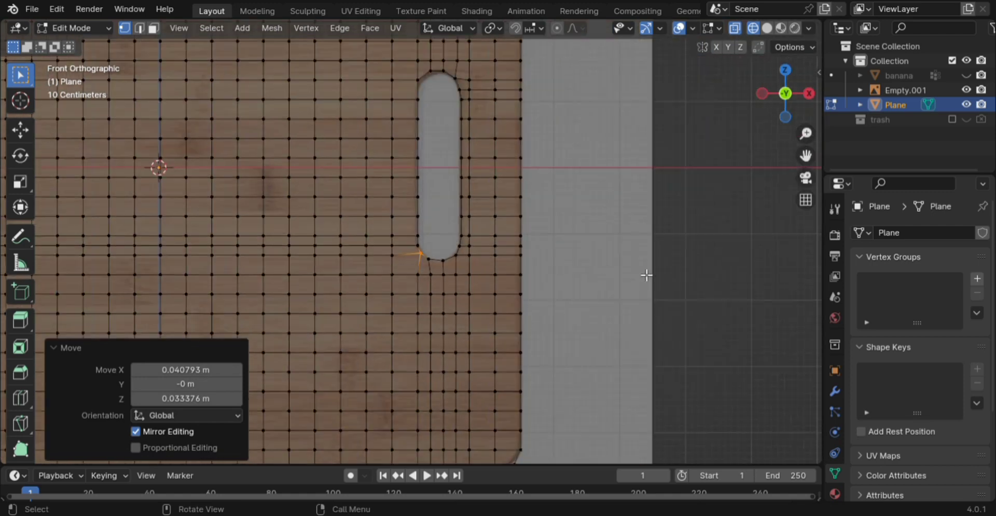
key(2)
scroll(686, 270, down, 3)
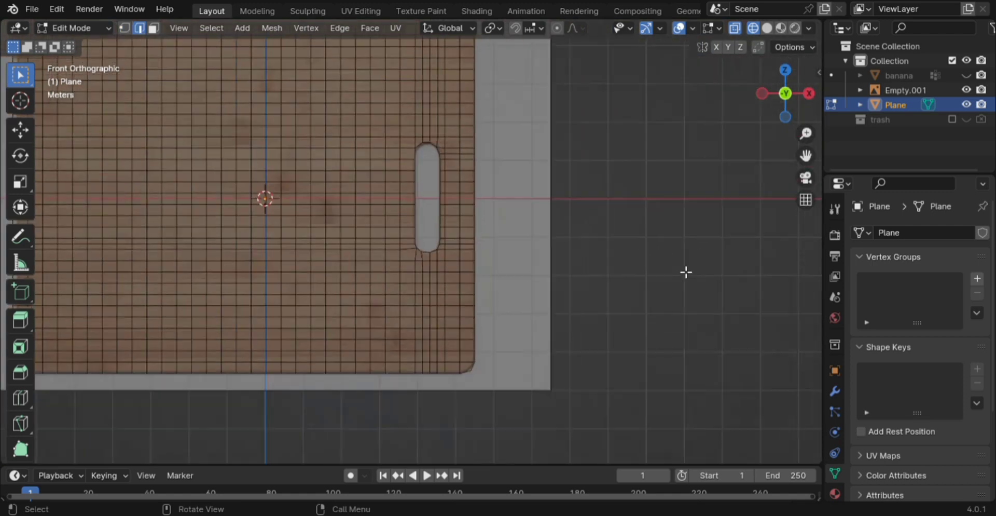
shift+middle_drag(540, 218, 610, 319)
key(a)
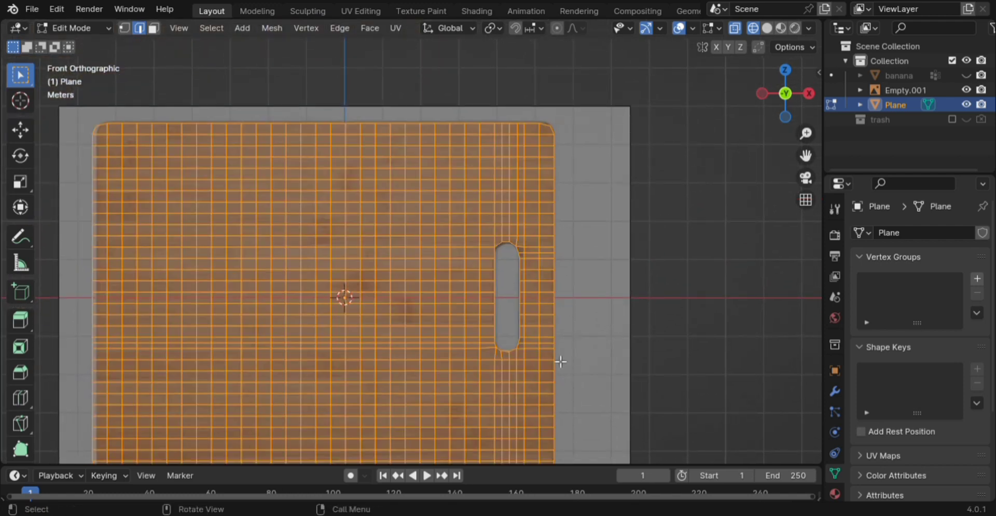
scroll(556, 358, down, 2)
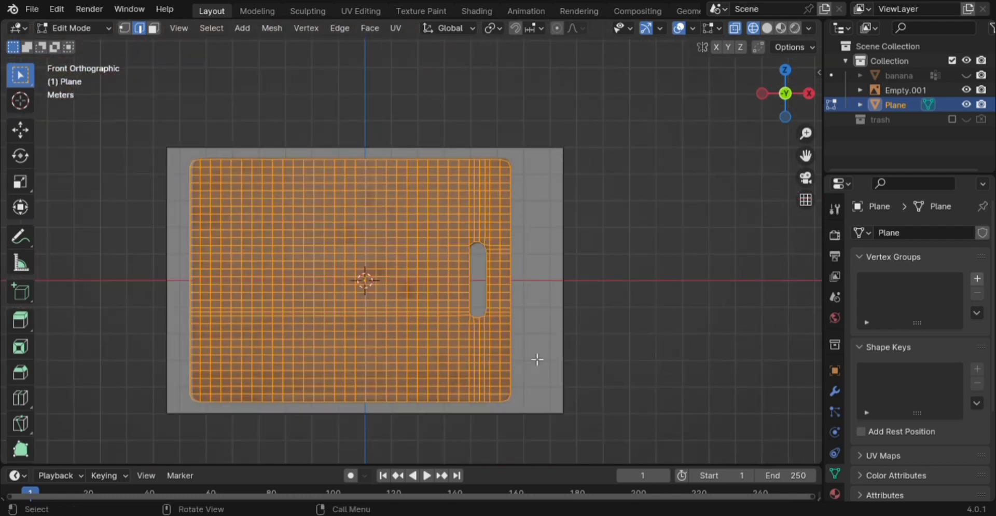
key(shift+z)
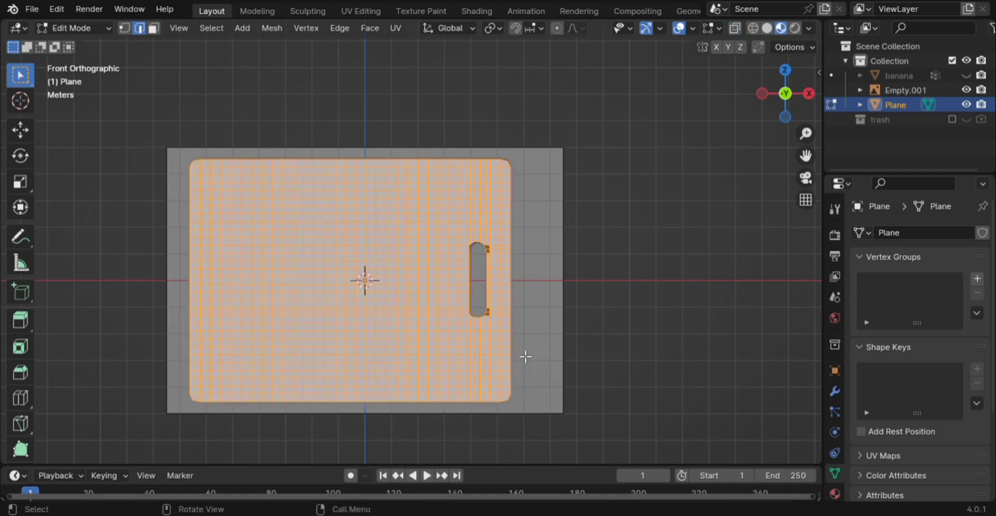
Step: Fill the upper of the two gaps beside the slot's upper right corner with a face from its four bordering edges
scroll(524, 356, up, 6)
shift+middle_drag(642, 373, 398, 311)
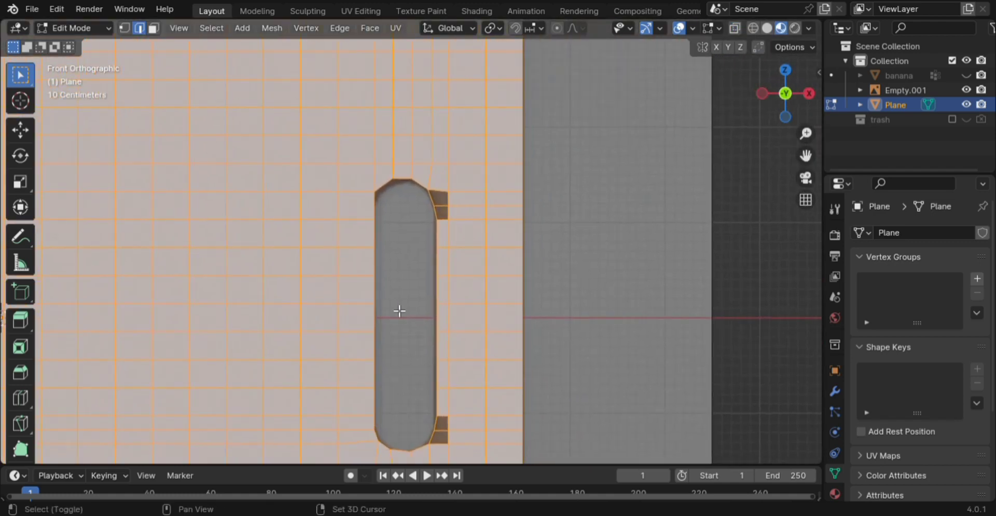
scroll(524, 366, up, 4)
scroll(529, 311, up, 5)
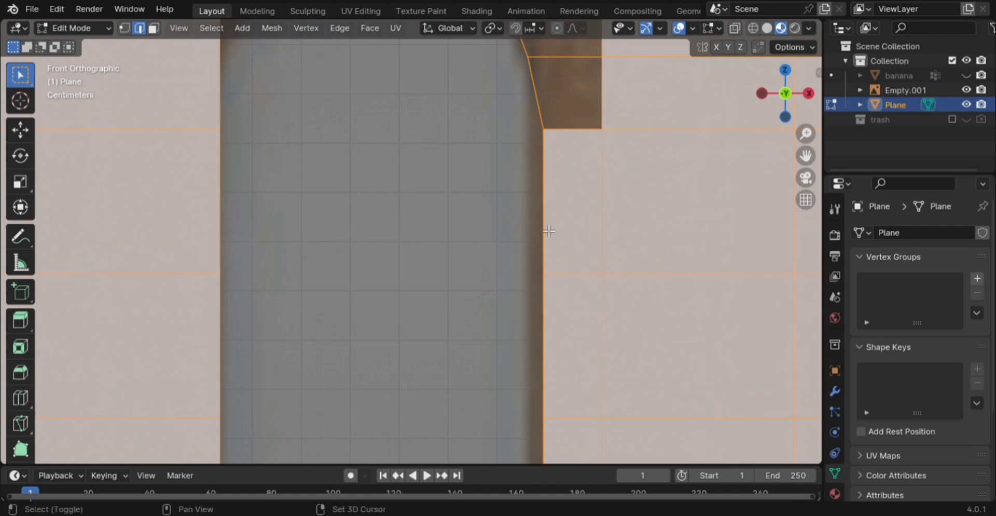
shift+middle_drag(546, 217, 355, 323)
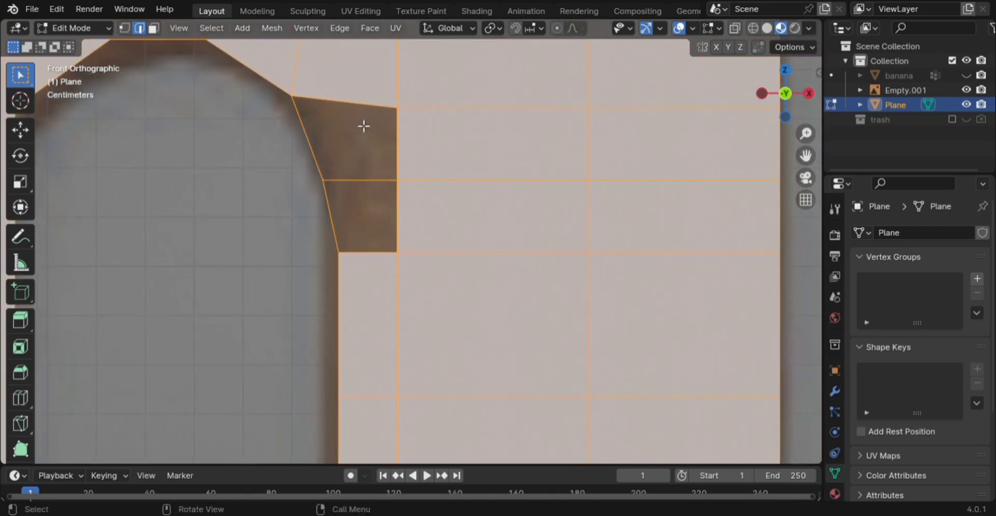
click(357, 104)
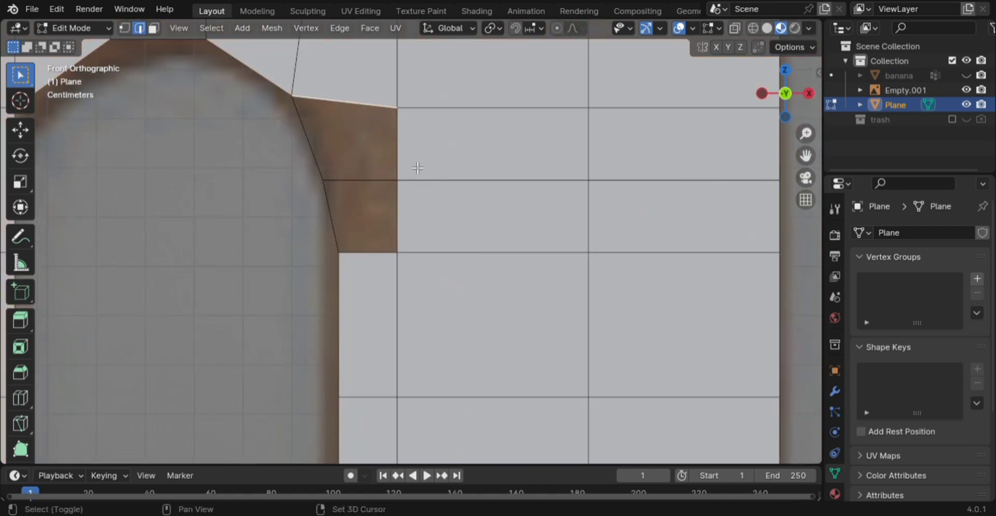
shift+click(402, 156)
shift+click(309, 149)
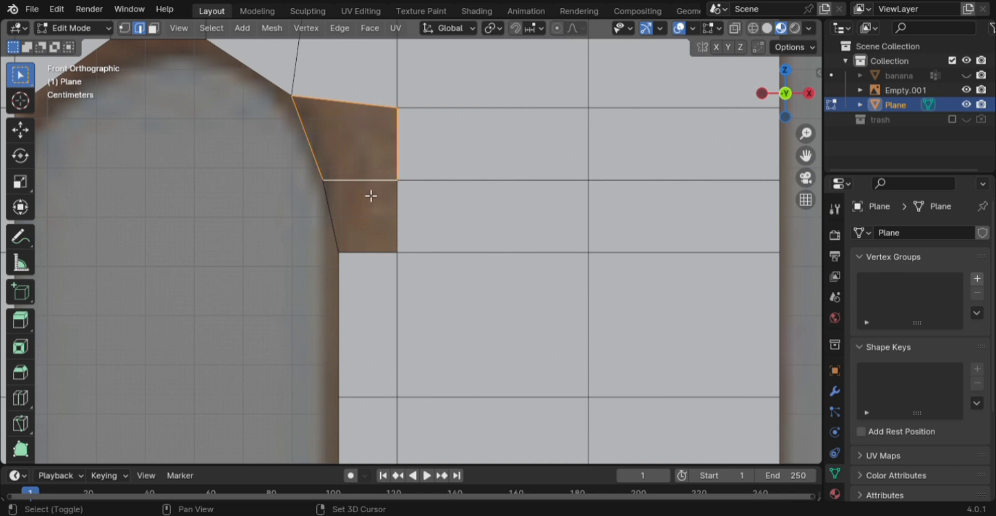
shift+click(375, 202)
Step: Fill the lower of the two gaps beside the slot's upper right corner with a face from its bordering edges
click(377, 184)
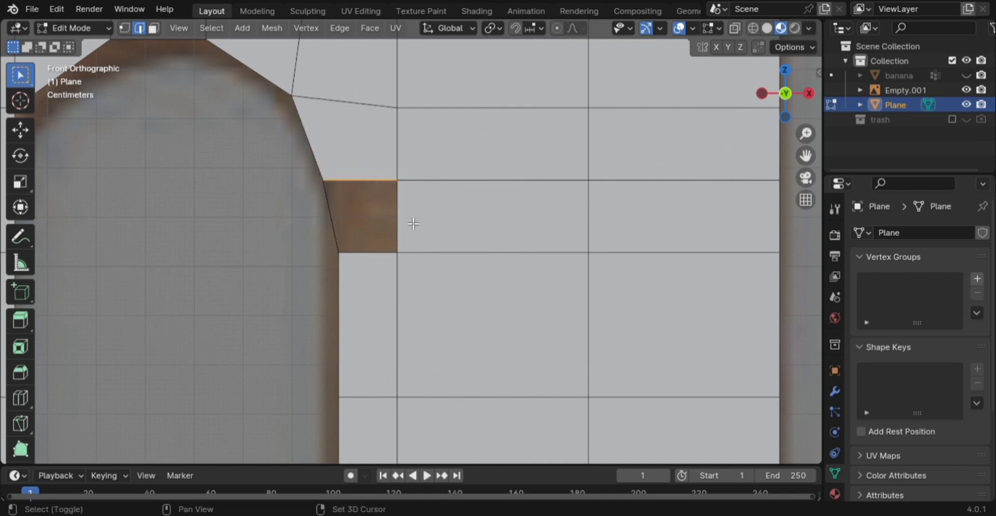
shift+click(398, 224)
shift+click(338, 222)
shift+click(367, 252)
Step: Fill the upper of the two gaps beside the slot's lower right corner with a face from its four bordering edges
scroll(389, 293, down, 5)
shift+scroll(390, 293, down, 10)
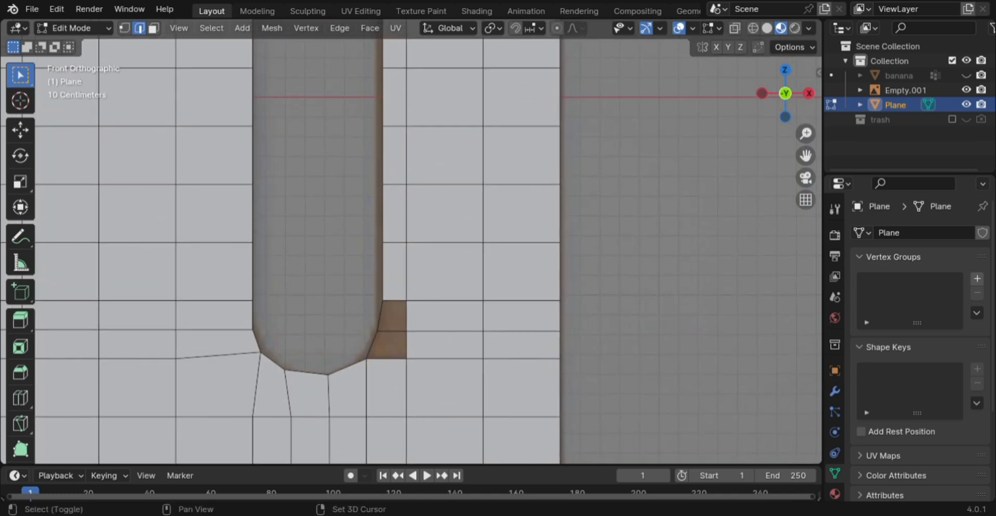
click(418, 314)
shift+click(388, 317)
shift+click(383, 274)
key(ctrl+z)
shift+click(403, 307)
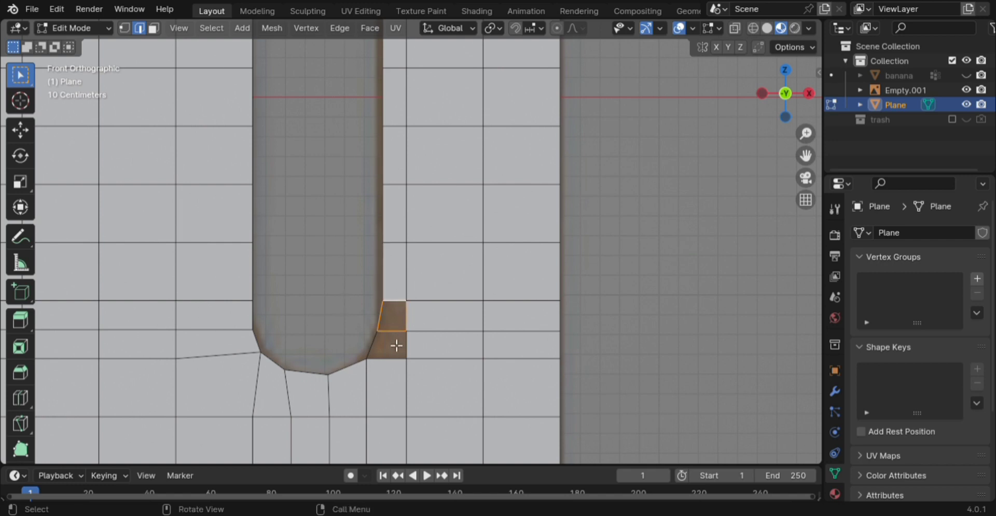
key(f)
Step: Fill the remaining gap beside the slot's lower right corner with a face and select the whole board mesh
shift+middle_drag(437, 341, 512, 239)
scroll(527, 260, up, 5)
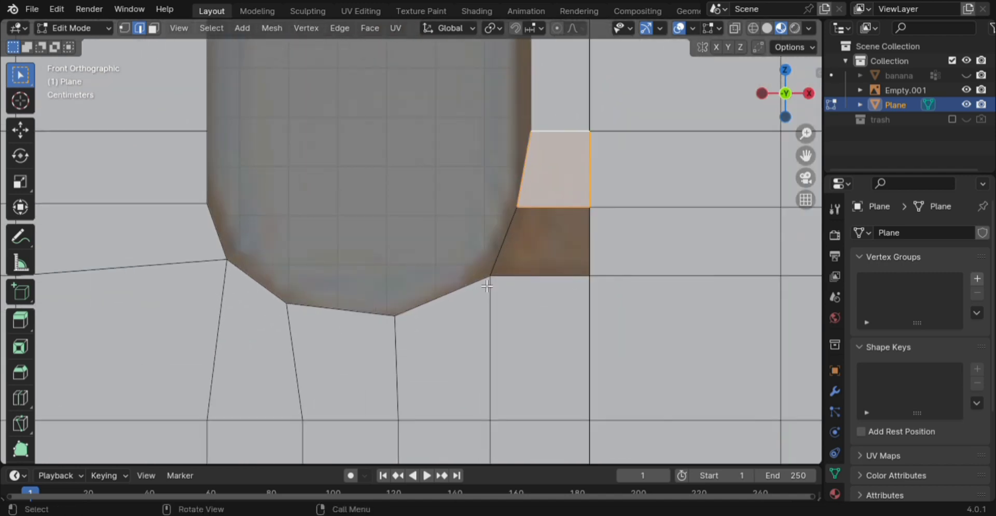
click(532, 250)
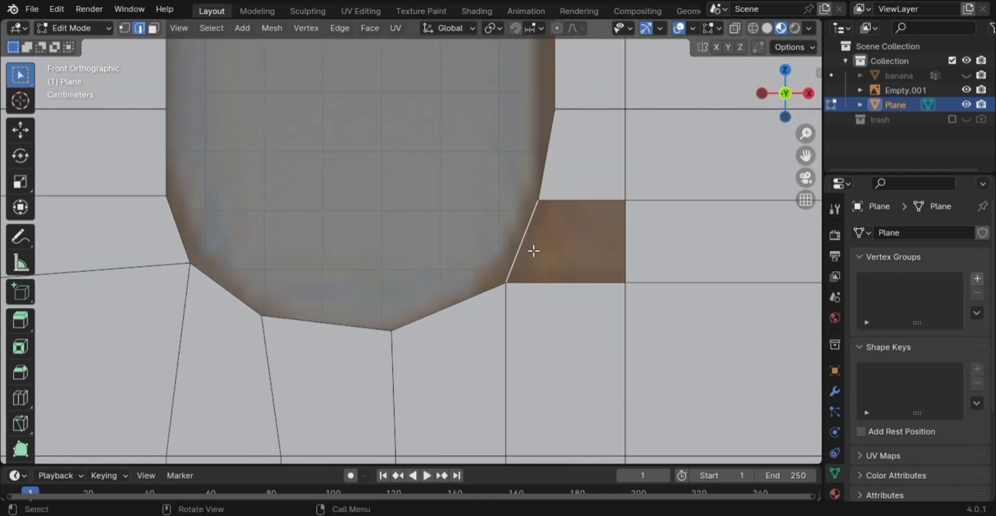
shift+click(623, 252)
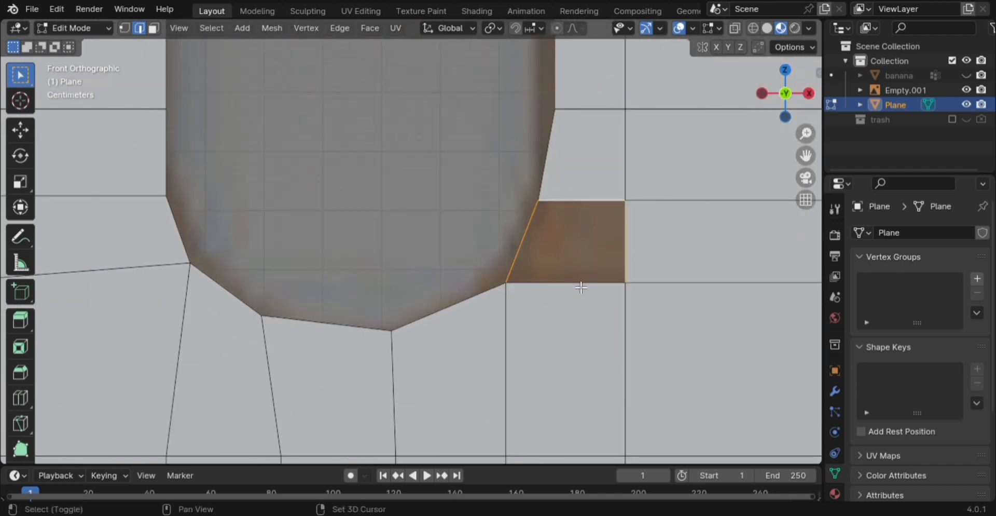
scroll(571, 356, down, 10)
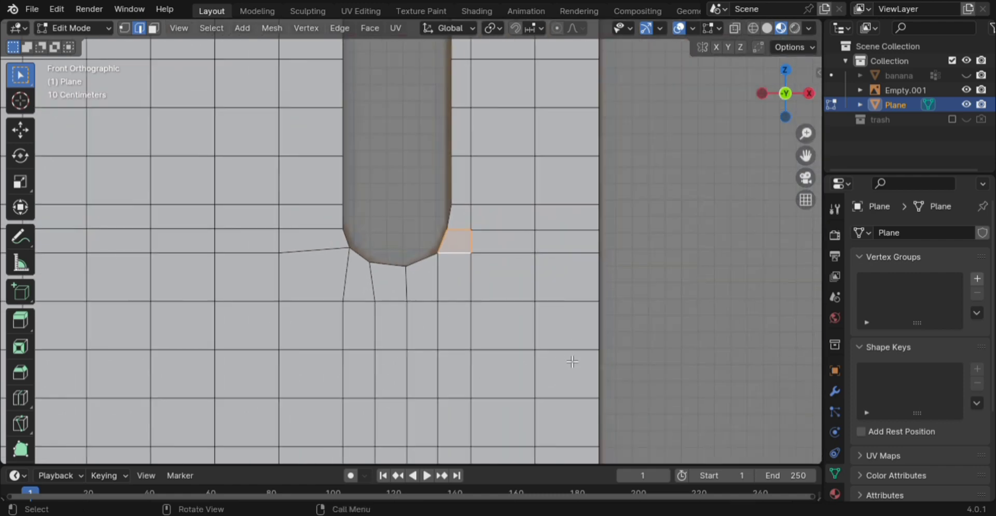
key(a)
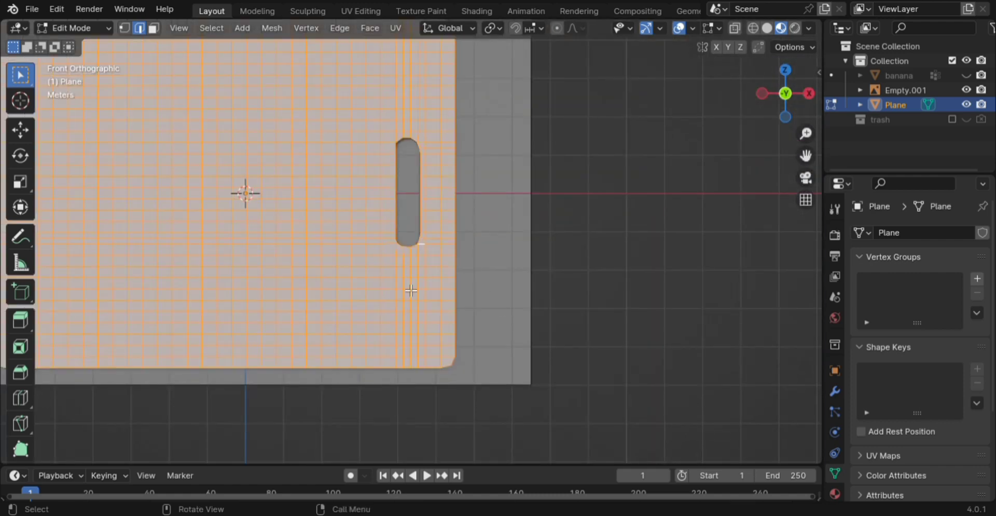
scroll(412, 289, down, 3)
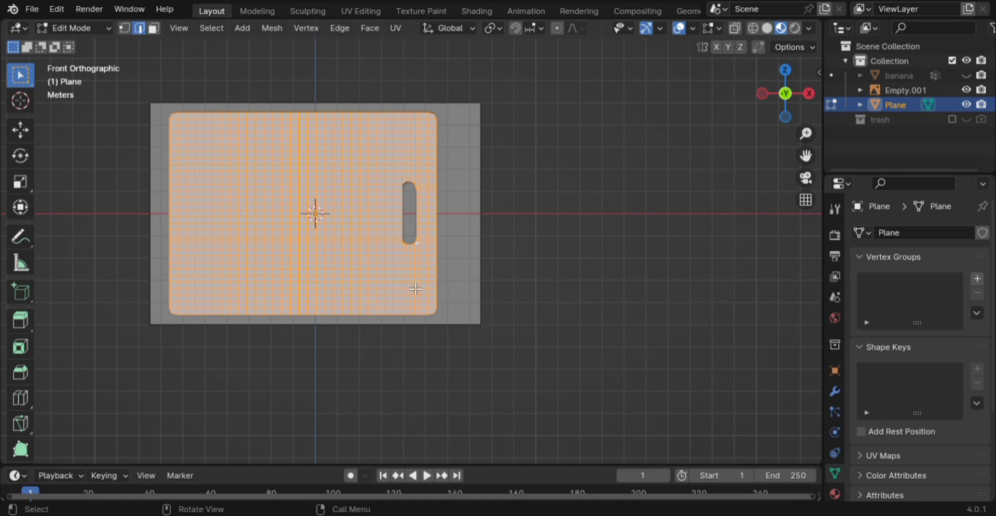
Step: Extrude the whole board mesh along its normal to a thickness of about 0.6 m, working from the side view
key(KP_3)
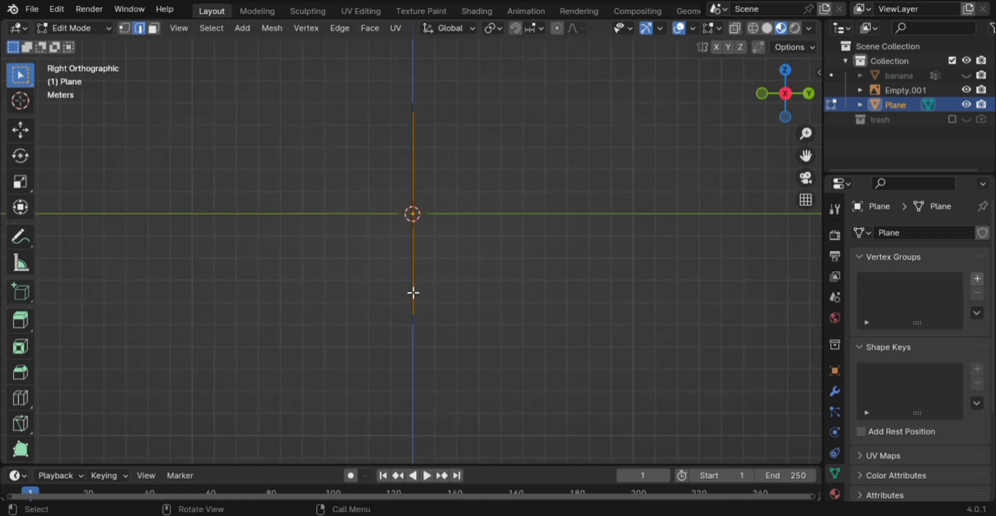
key(e)
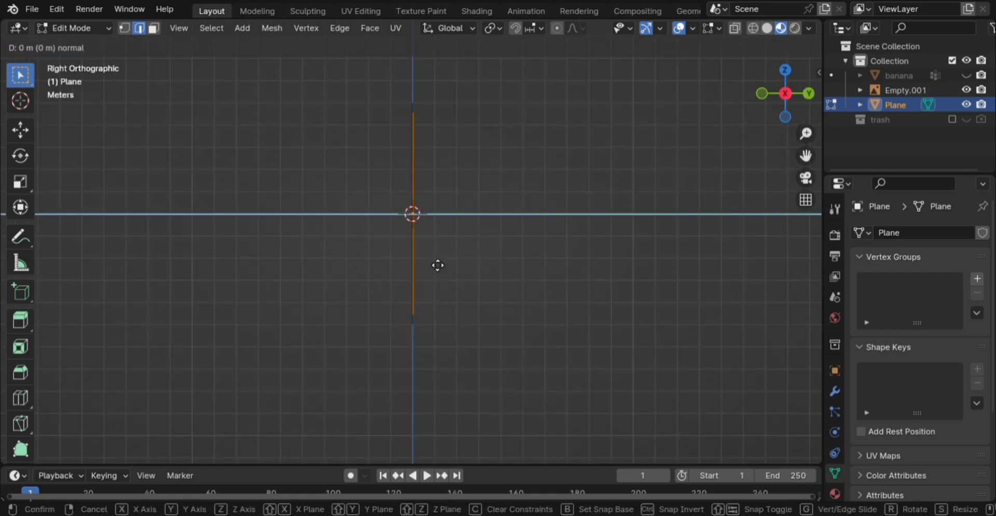
click(424, 259)
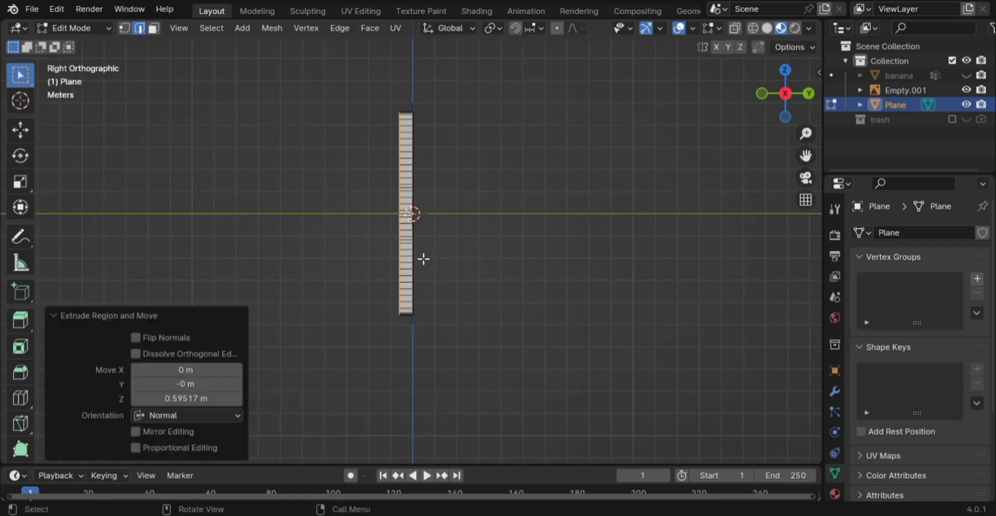
Step: Add five evenly spaced, unshifted loop cuts around the inner wall of the handle slot
middle_drag(423, 259, 551, 298)
scroll(482, 305, up, 4)
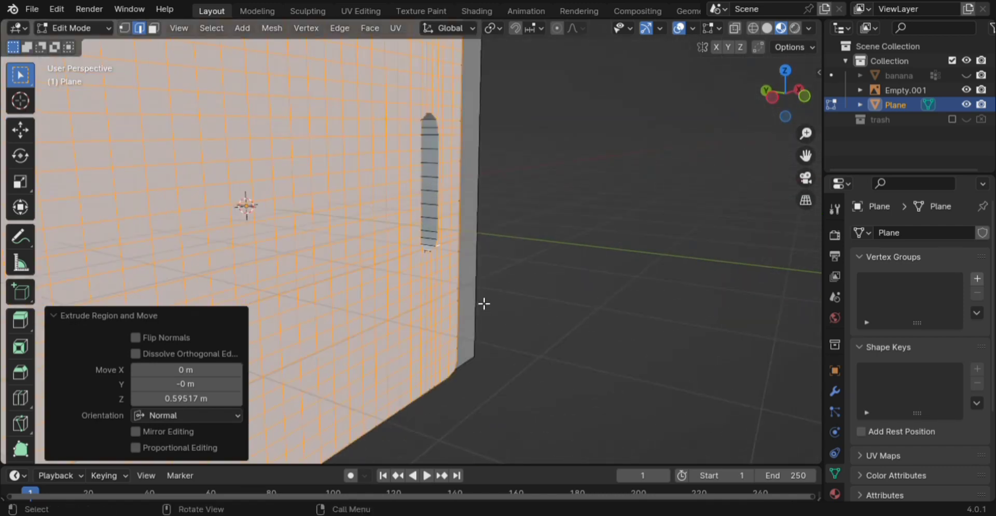
middle_drag(484, 303, 428, 294)
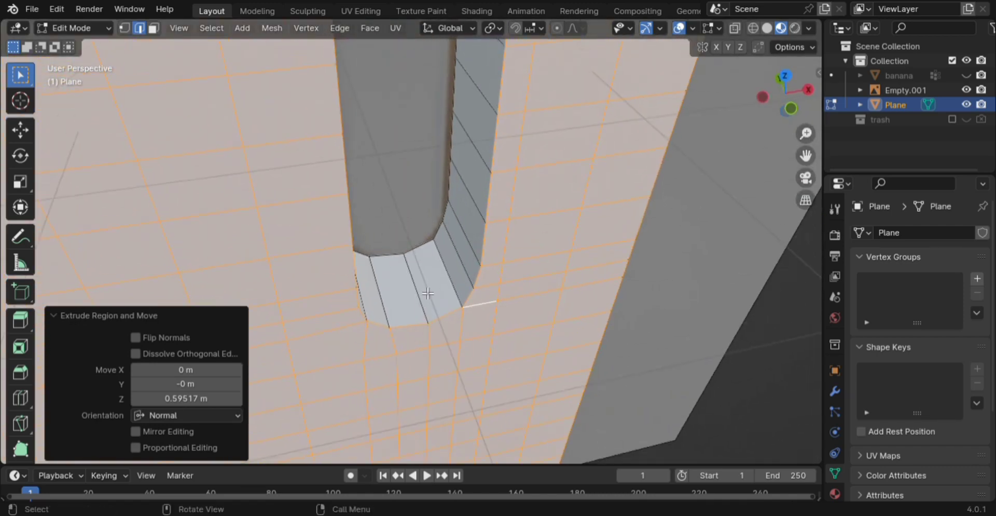
key(alt+a)
key(ctrl+r)
scroll(450, 287, up, 2)
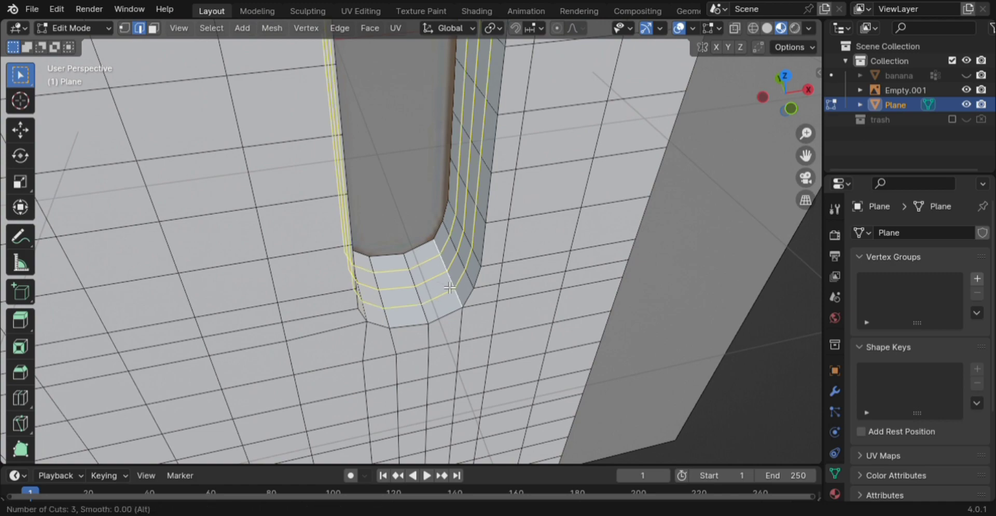
scroll(450, 287, up, 2)
click(445, 281)
right_click(448, 288)
Step: Add five evenly spaced, unshifted loop cuts around the board's outer side wall
middle_drag(478, 295, 366, 250)
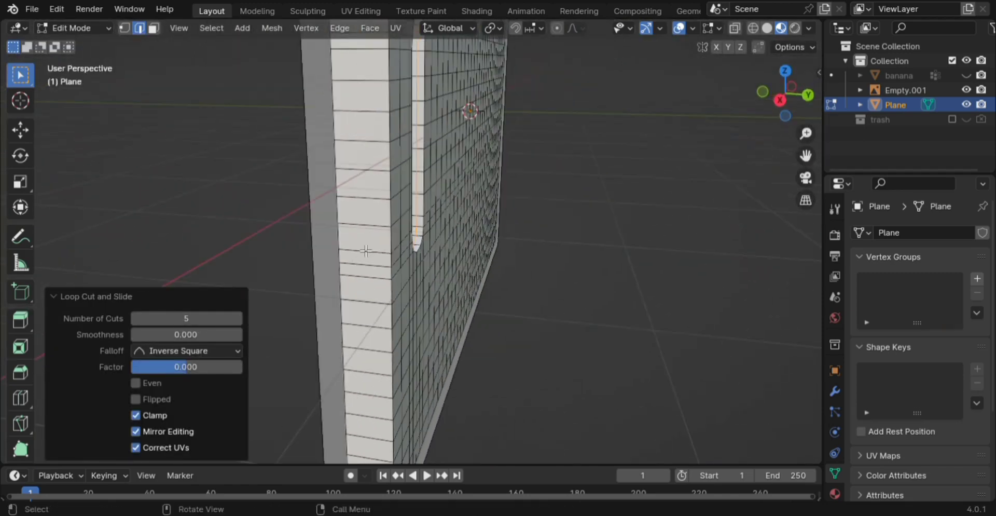
click(366, 251)
key(ctrl+r)
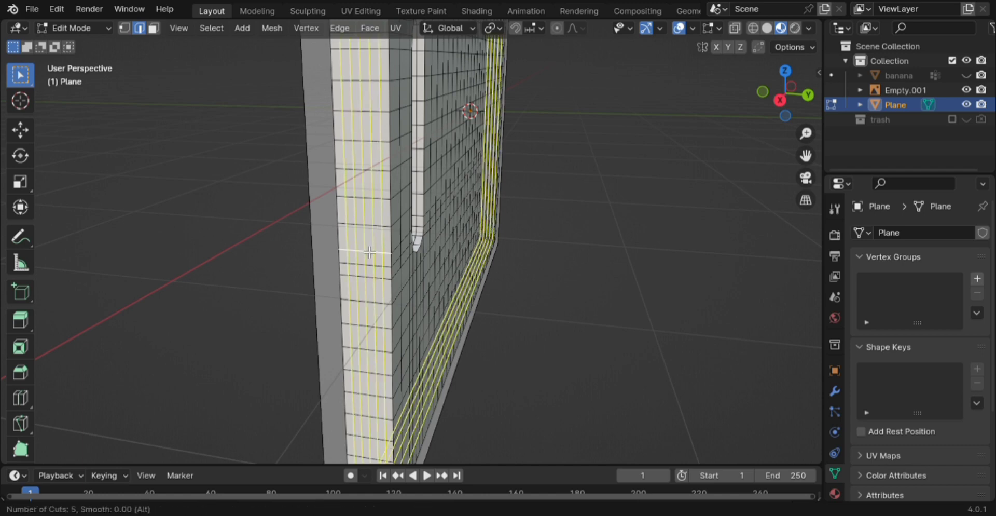
click(369, 252)
right_click(369, 252)
Step: Return to Object Mode and hide the chopping board reference image
middle_drag(487, 346, 387, 278)
key(alt+z)
key(alt+z)
key(Tab)
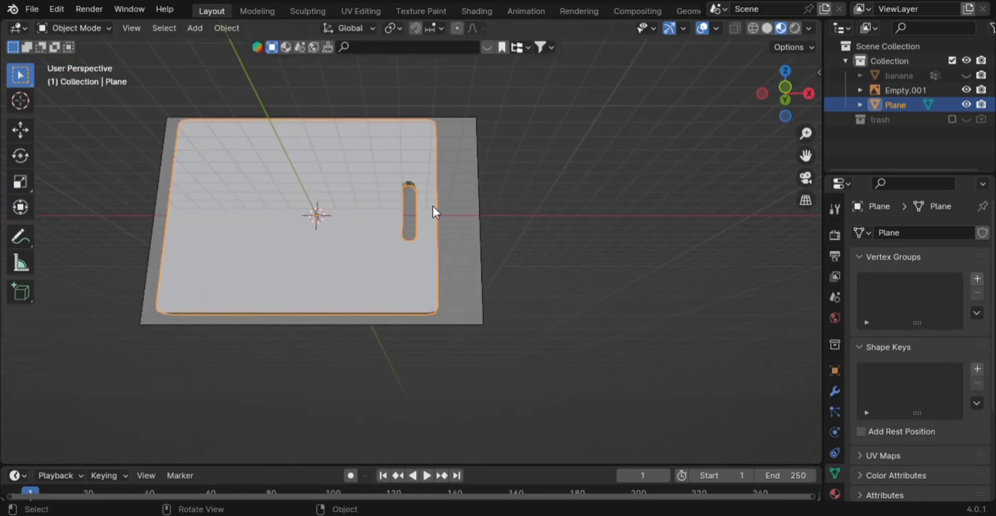
click(481, 215)
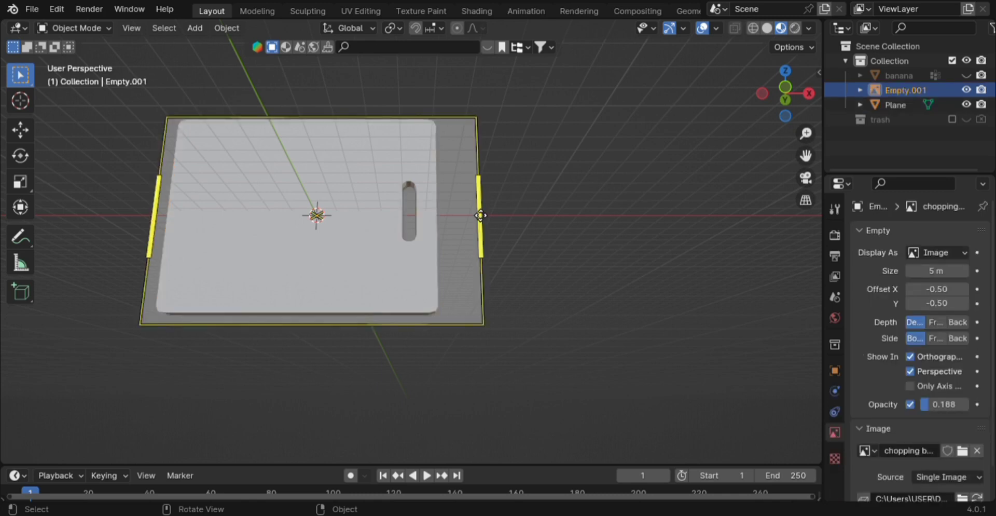
key(h)
Step: Give the board a level 1 Subdivision Surface modifier and shade it smooth
click(385, 219)
middle_drag(386, 219, 400, 247)
key(ctrl+1)
right_click(381, 228)
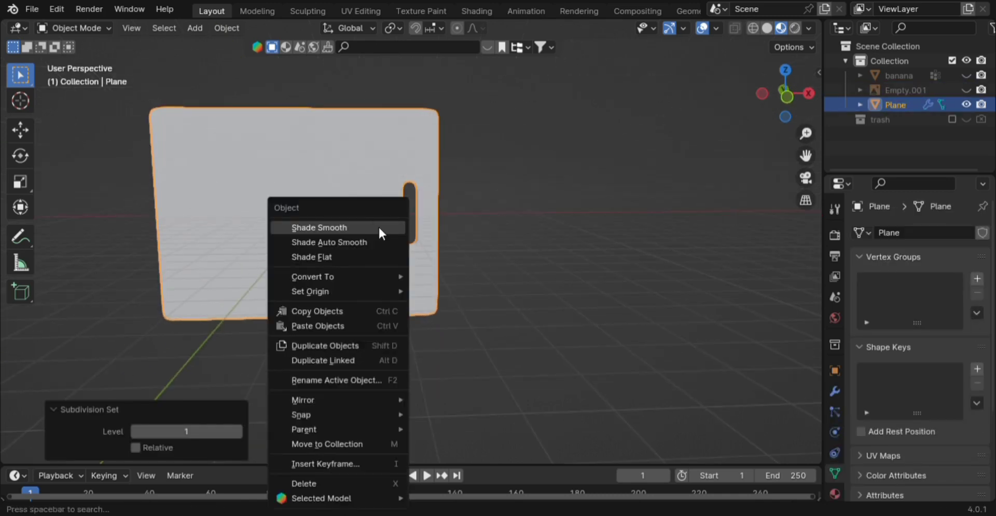
click(363, 226)
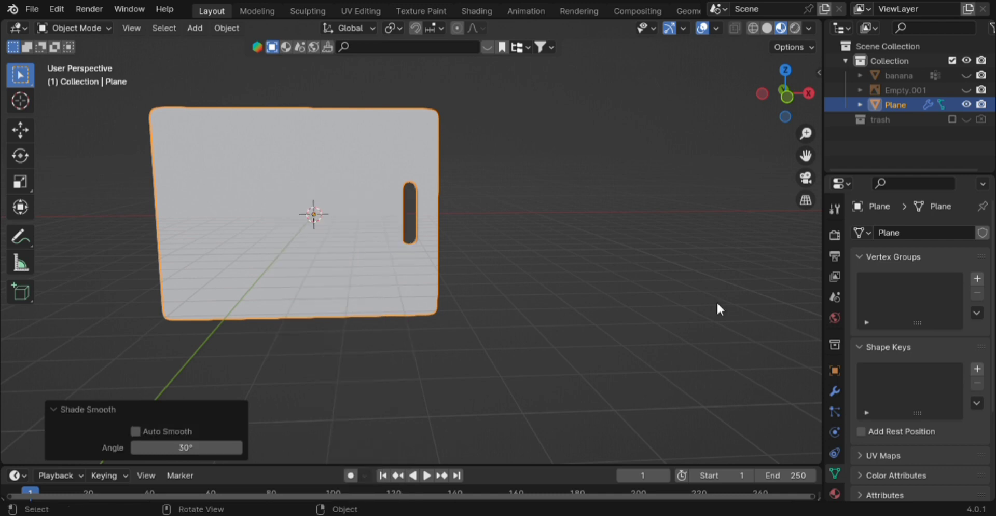
Step: Set the board's Subdivision modifier to viewport level 2
click(835, 391)
click(964, 297)
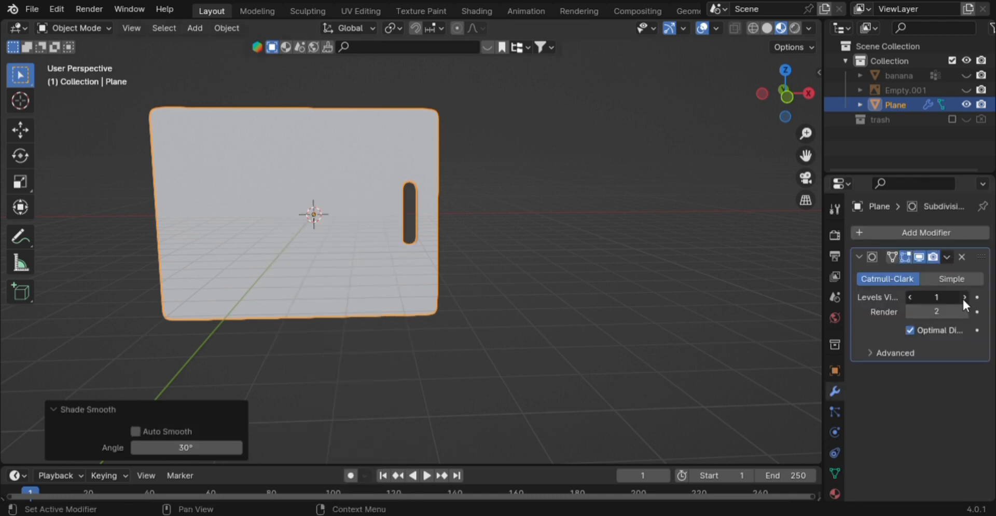
click(516, 326)
Step: Rotate the entire board mesh 90° about the X axis in Edit Mode so it lies flat, and return to Object Mode
middle_drag(441, 243, 431, 273)
click(418, 185)
key(Tab)
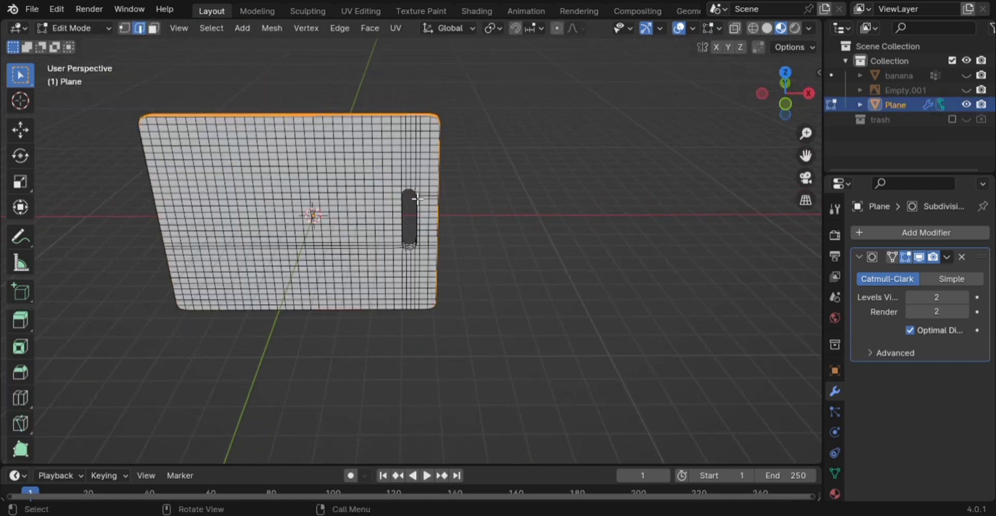
key(a)
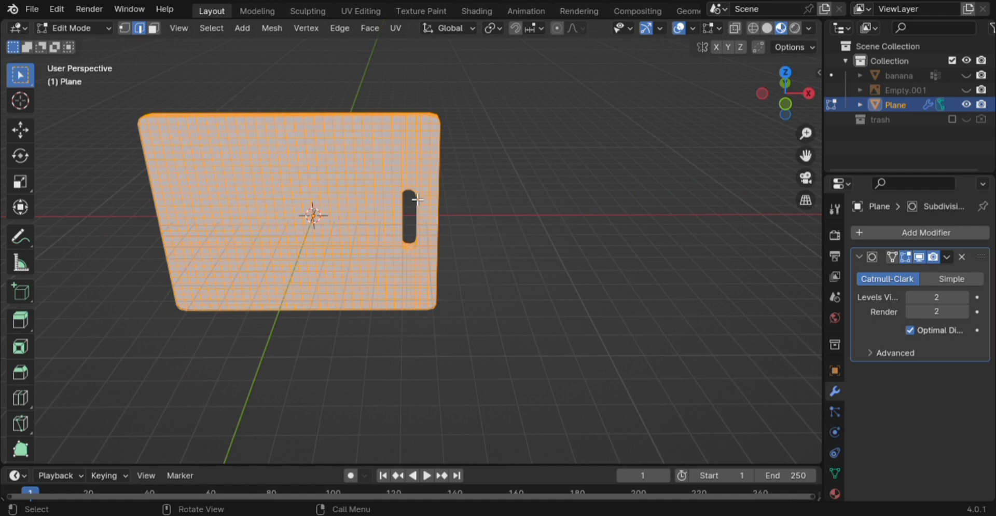
key(r)
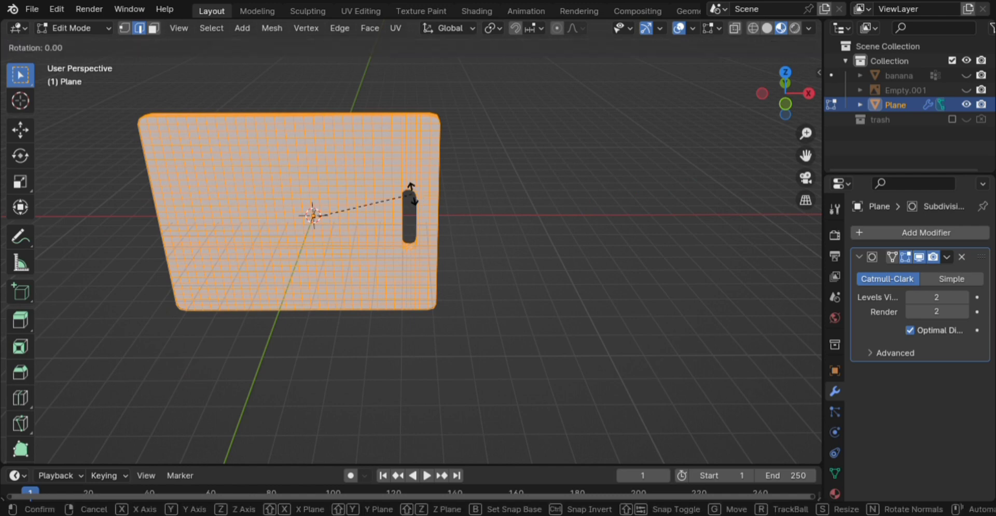
text(x90)
key(Return)
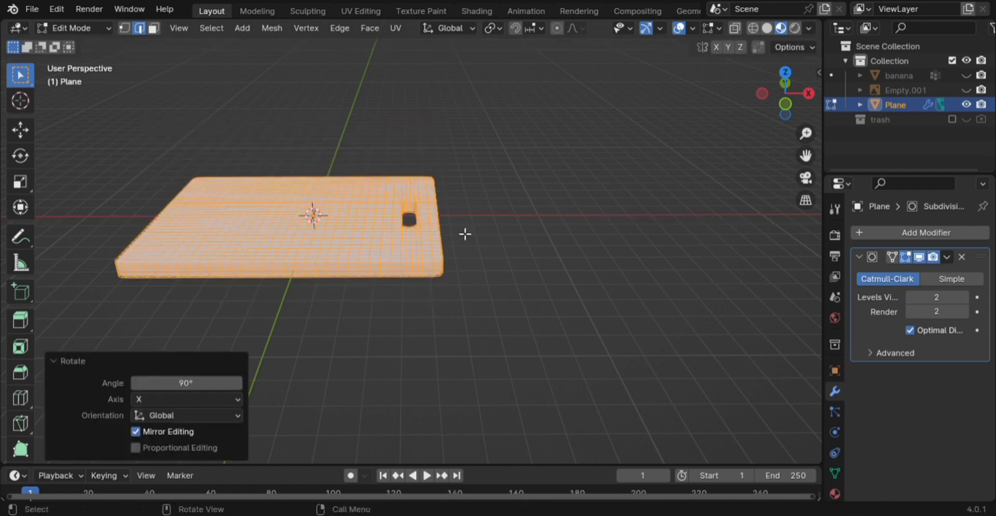
key(alt+a)
key(Tab)
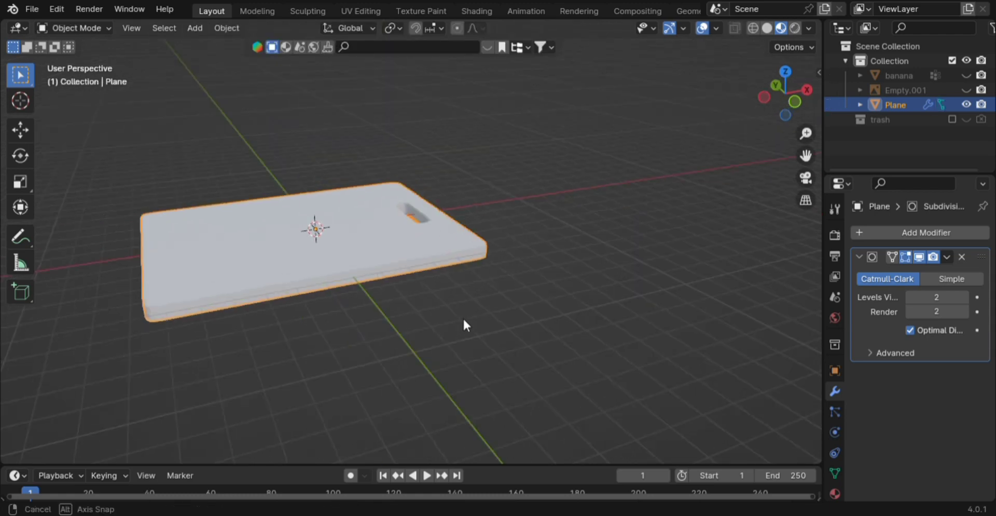